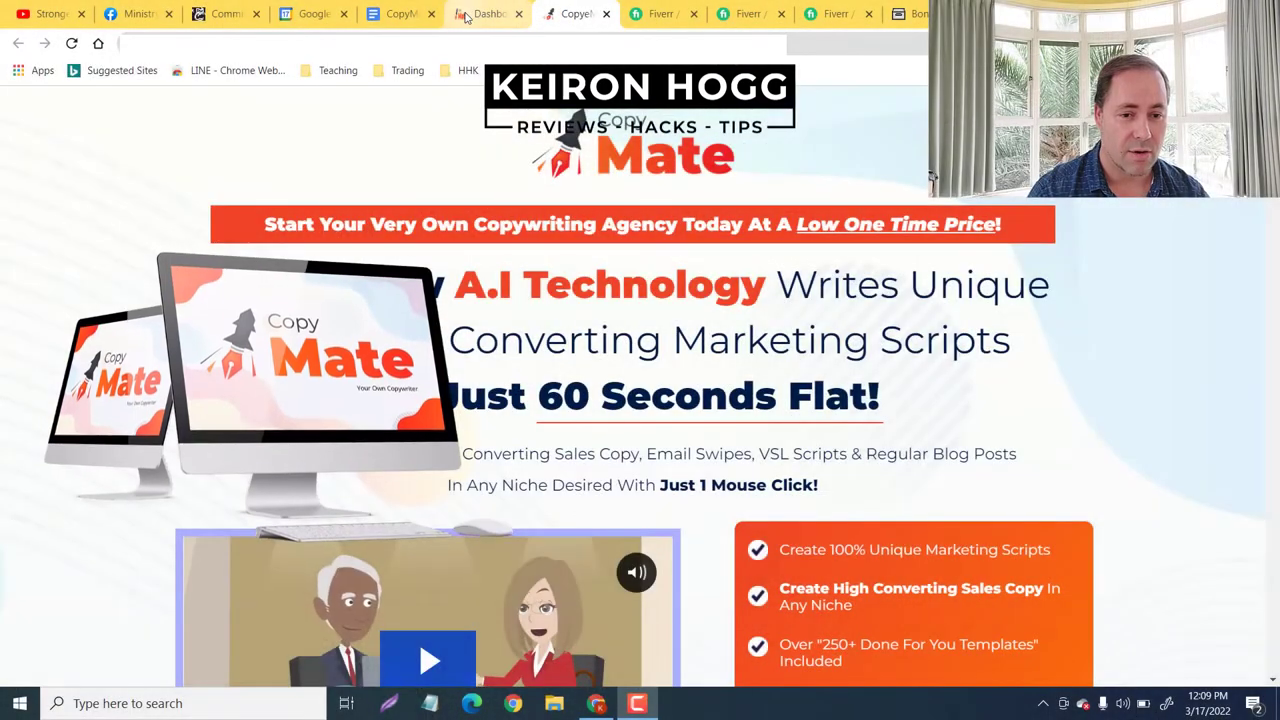
# Look at the CopyMate dashboard, then read through the CopyMate bonus page down to the product description.
pyautogui.click(472, 10)
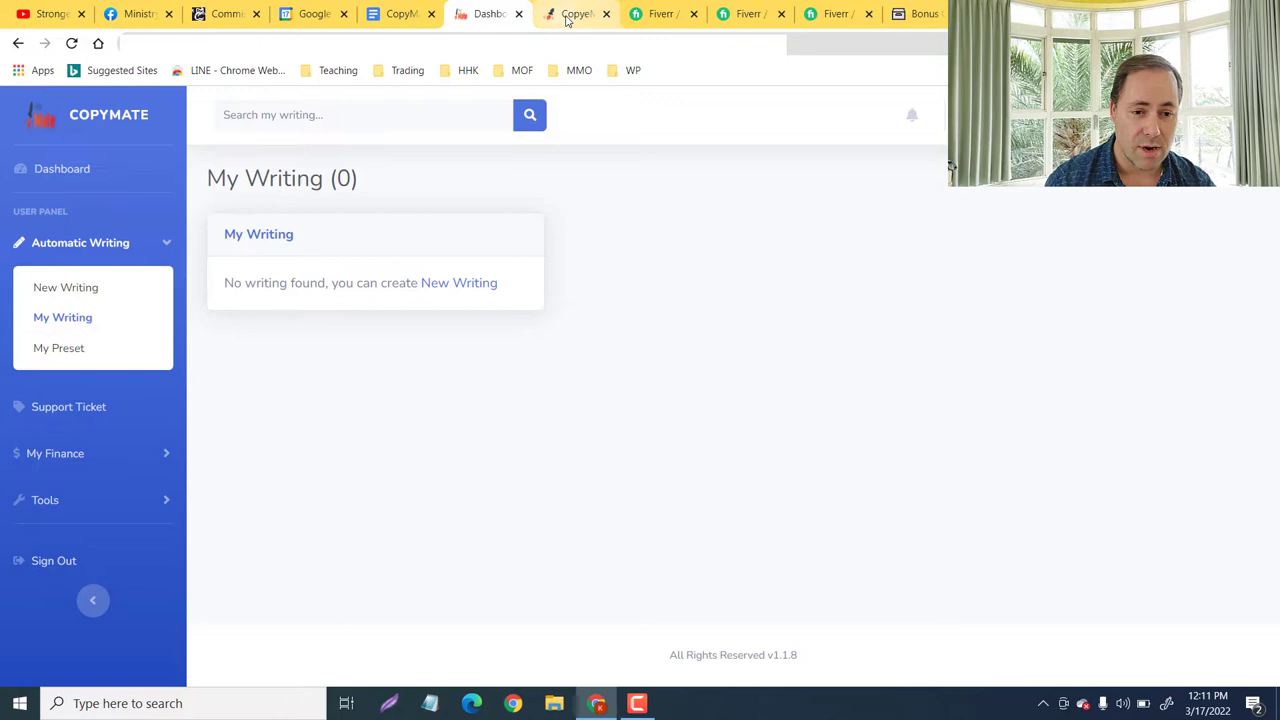
pyautogui.click(921, 18)
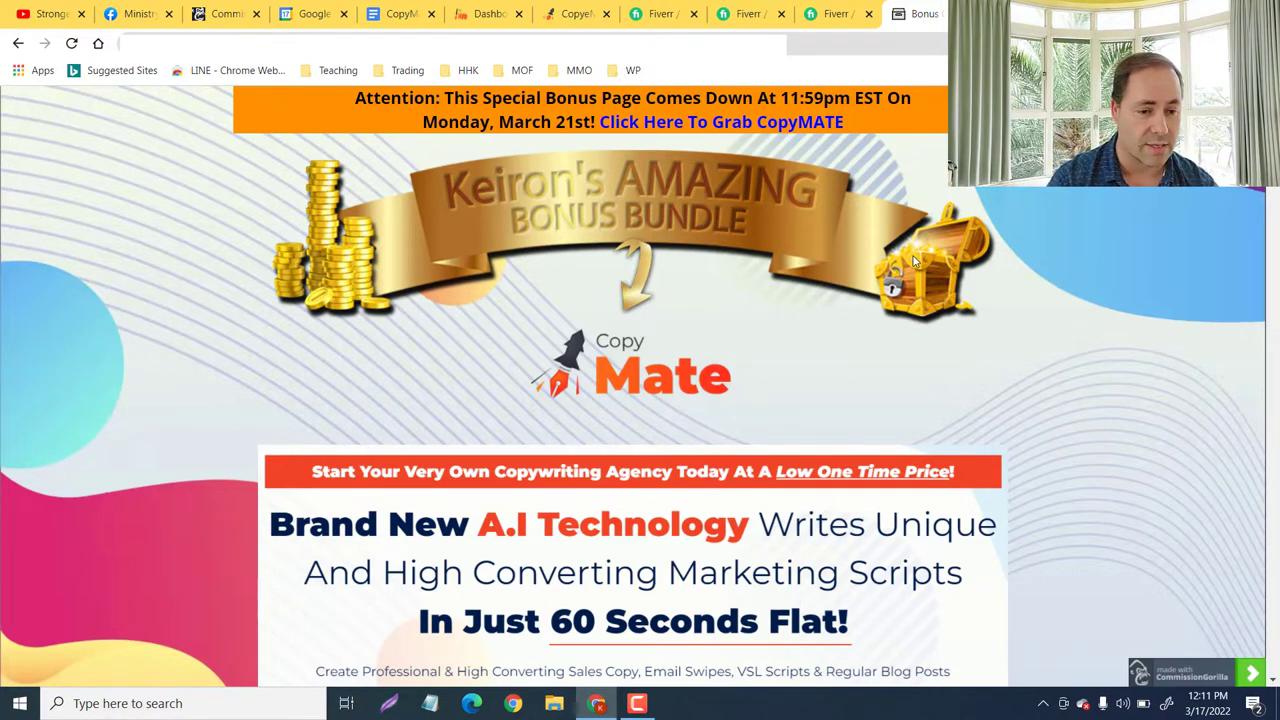
pyautogui.scroll(-3, 921, 260)
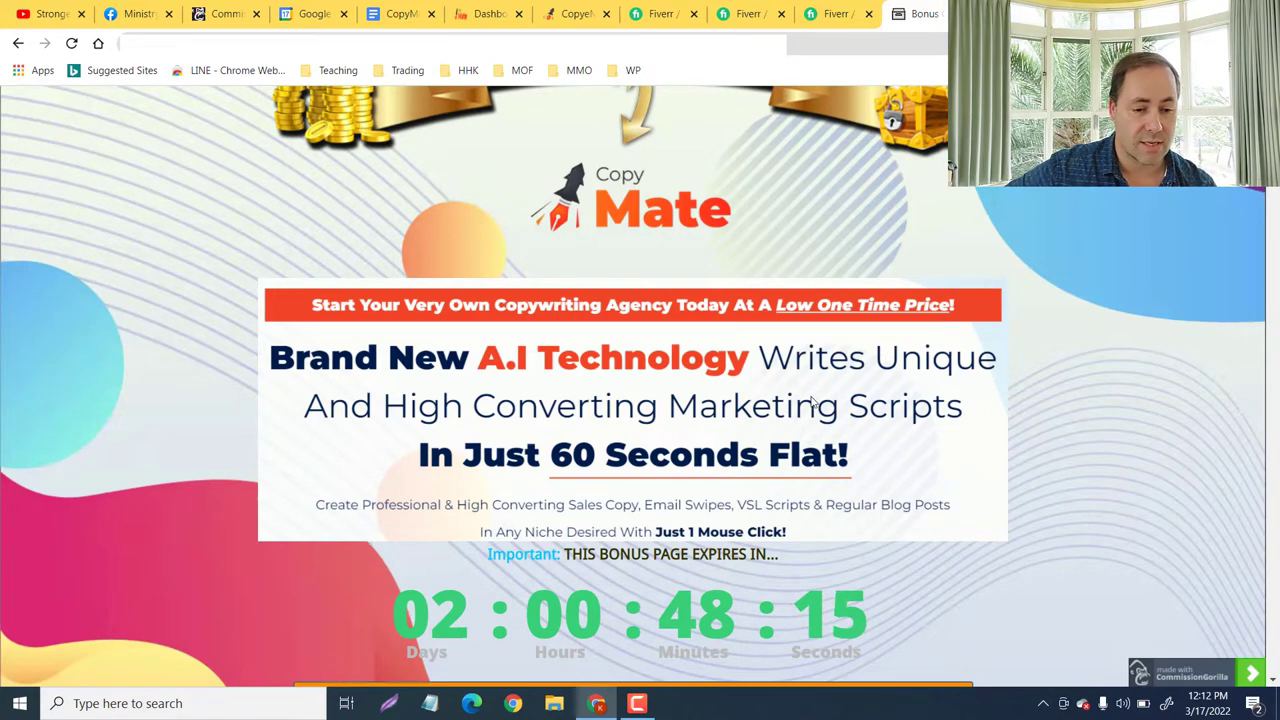
pyautogui.scroll(-1, 812, 402)
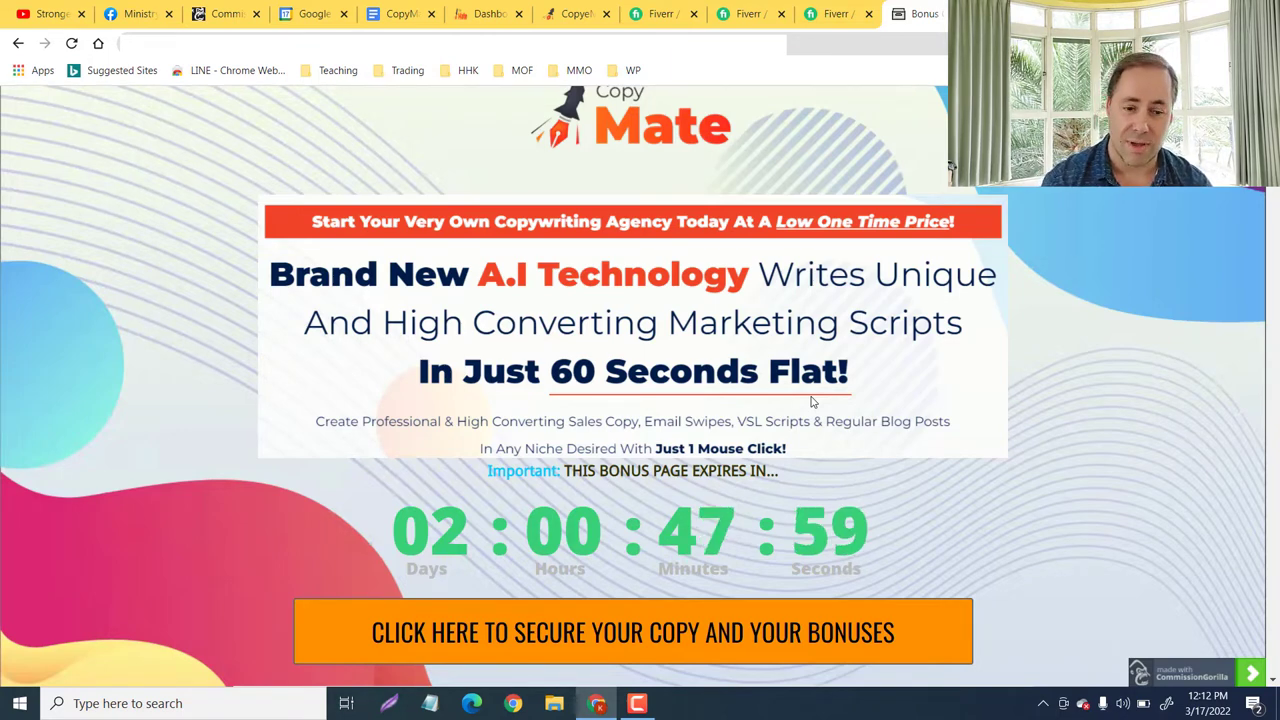
pyautogui.scroll(-7, 812, 401)
pyautogui.scroll(-2, 812, 401)
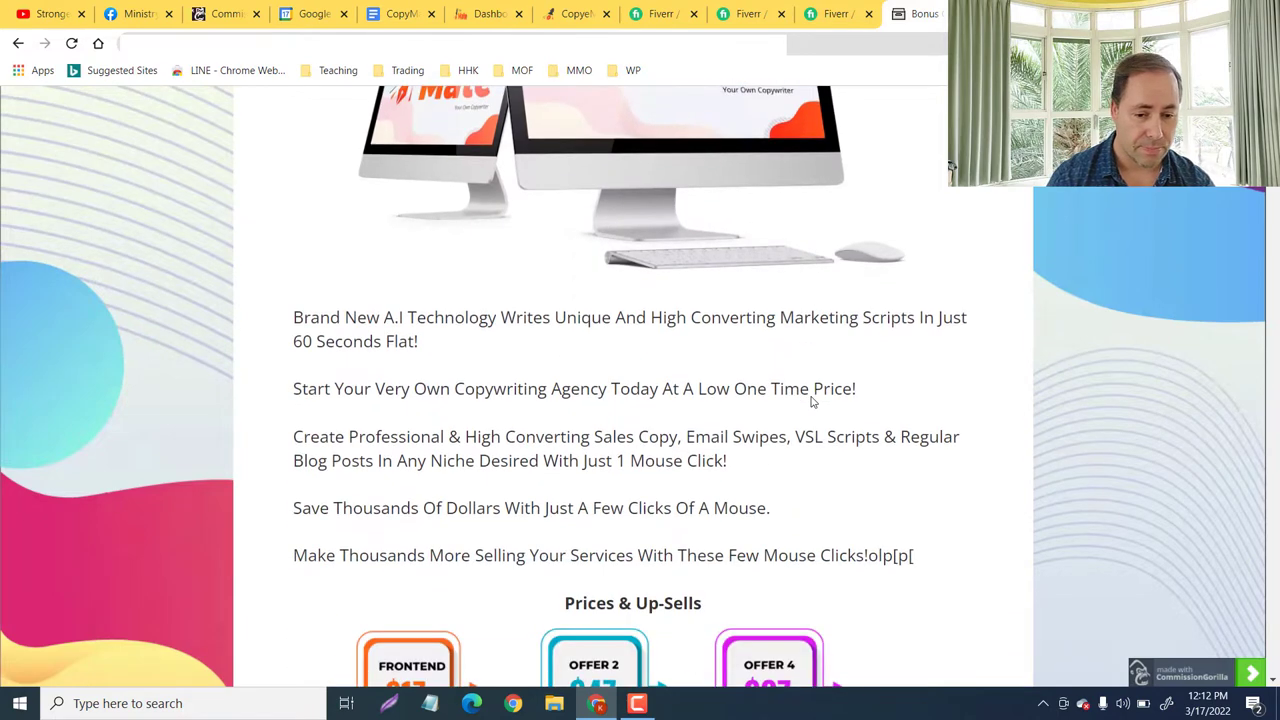
# Review the starting prices of the Fiverr services listed for "sales page copywriter".
pyautogui.click(662, 14)
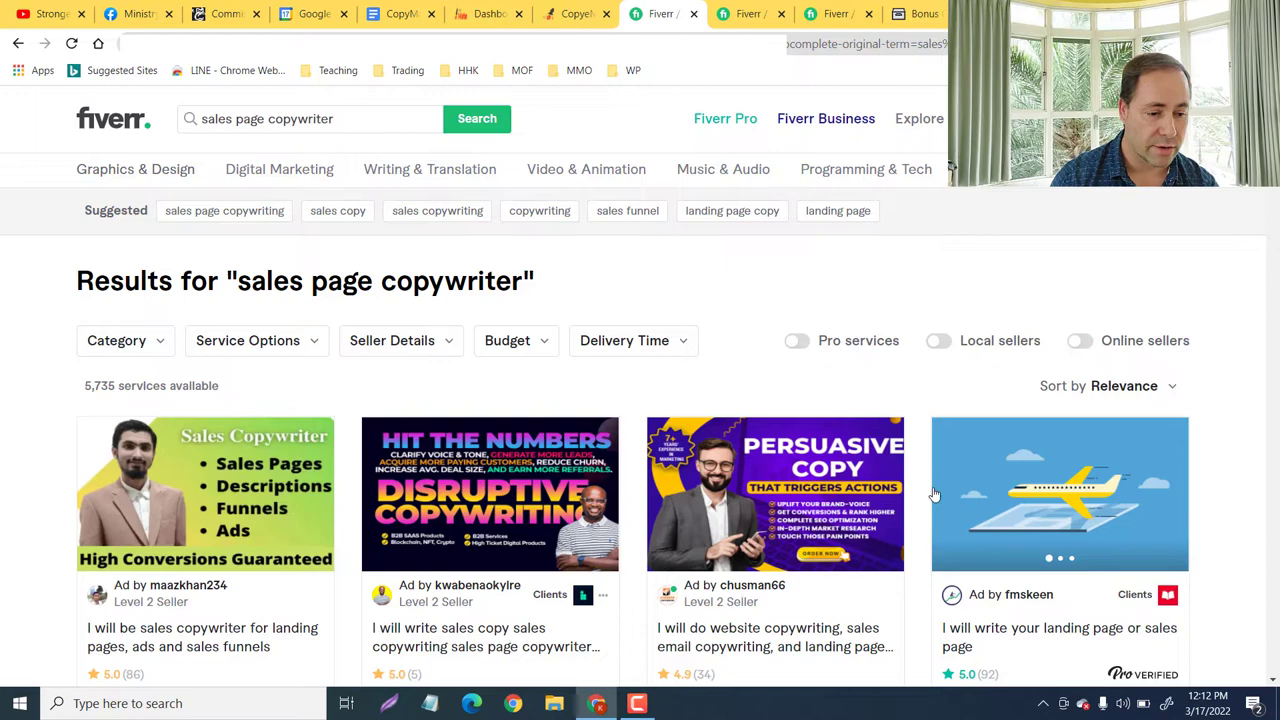
pyautogui.scroll(-2, 933, 495)
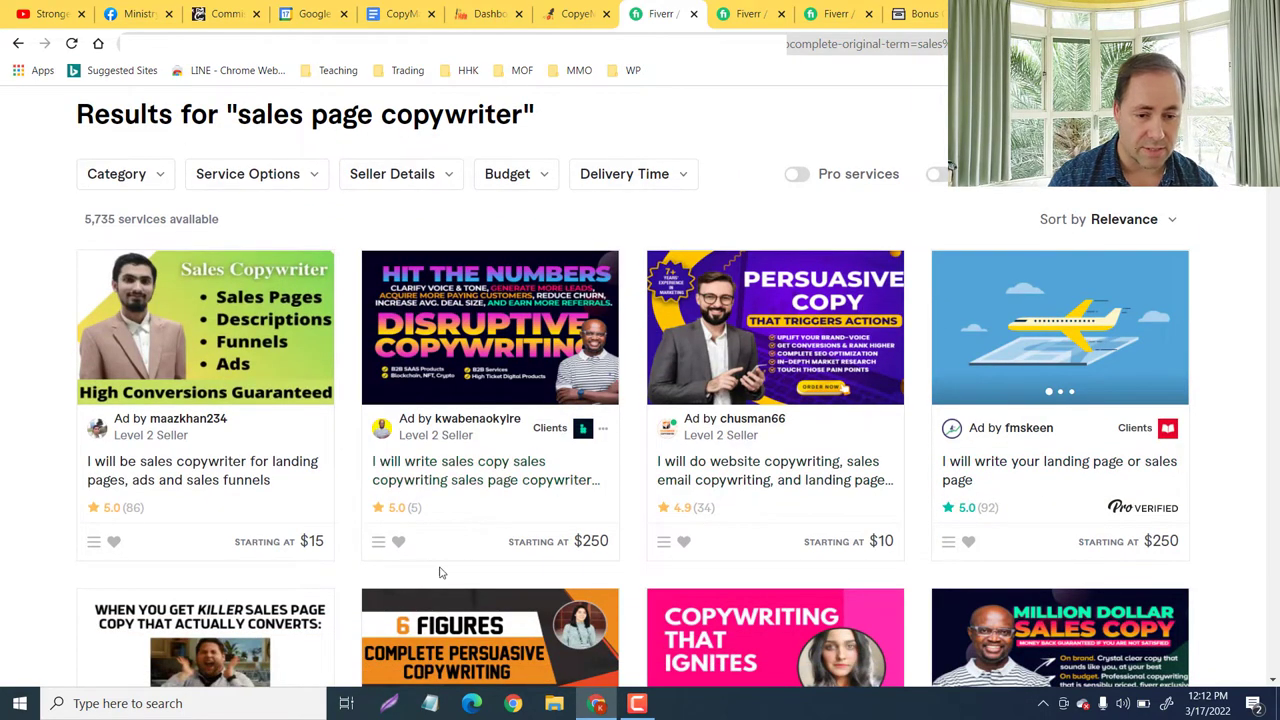
pyautogui.scroll(-1, 986, 491)
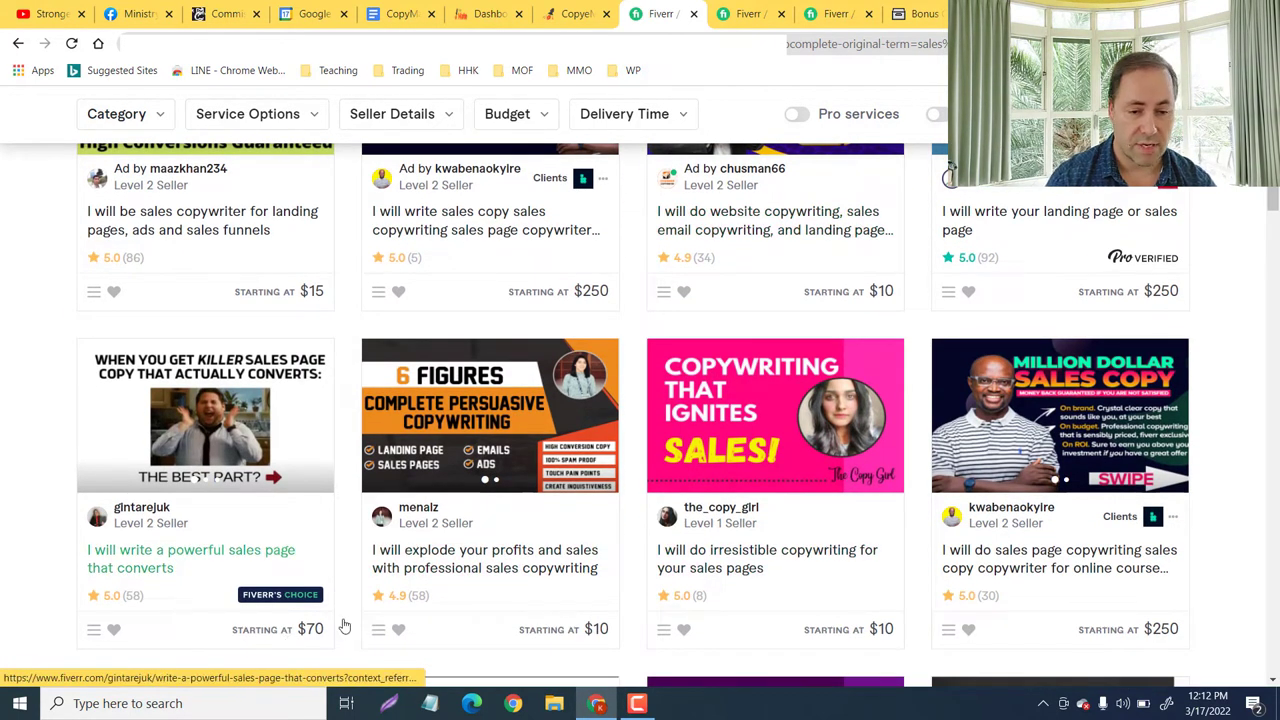
pyautogui.scroll(3, 1087, 460)
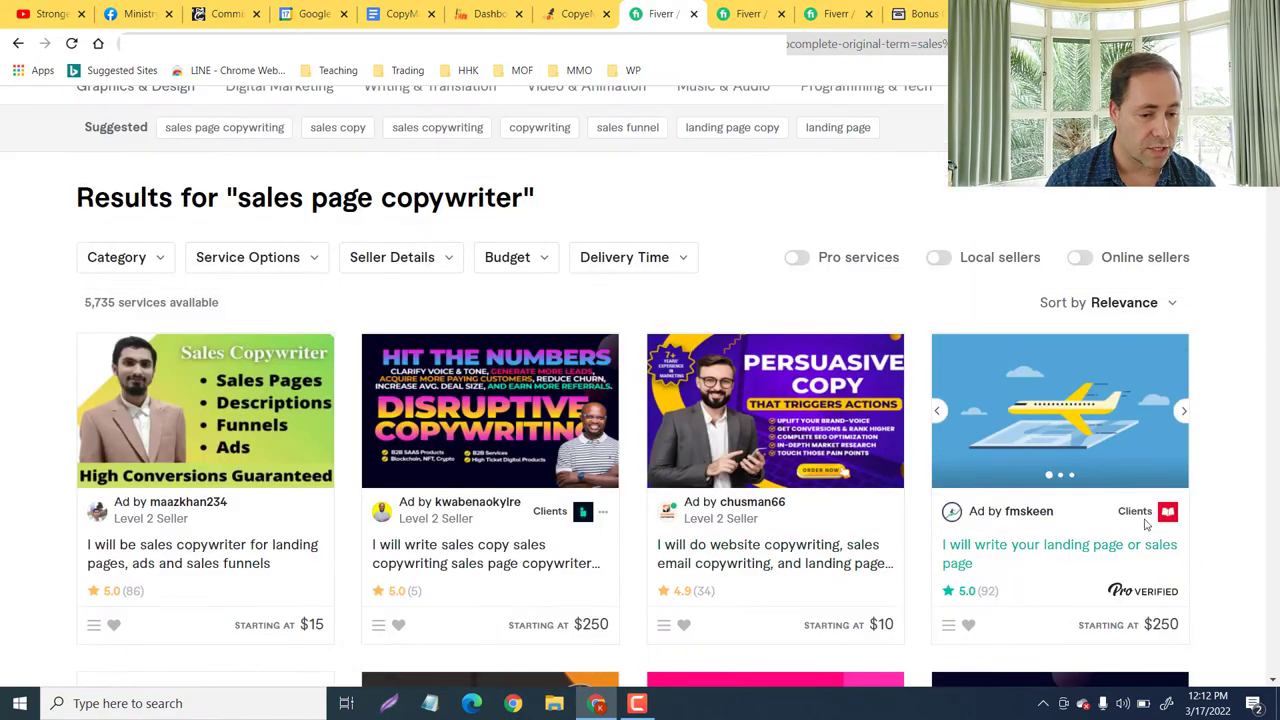
# Open the "I will write your landing page or sales page" gig and view its Standard and Premium packages.
pyautogui.click(1087, 460)
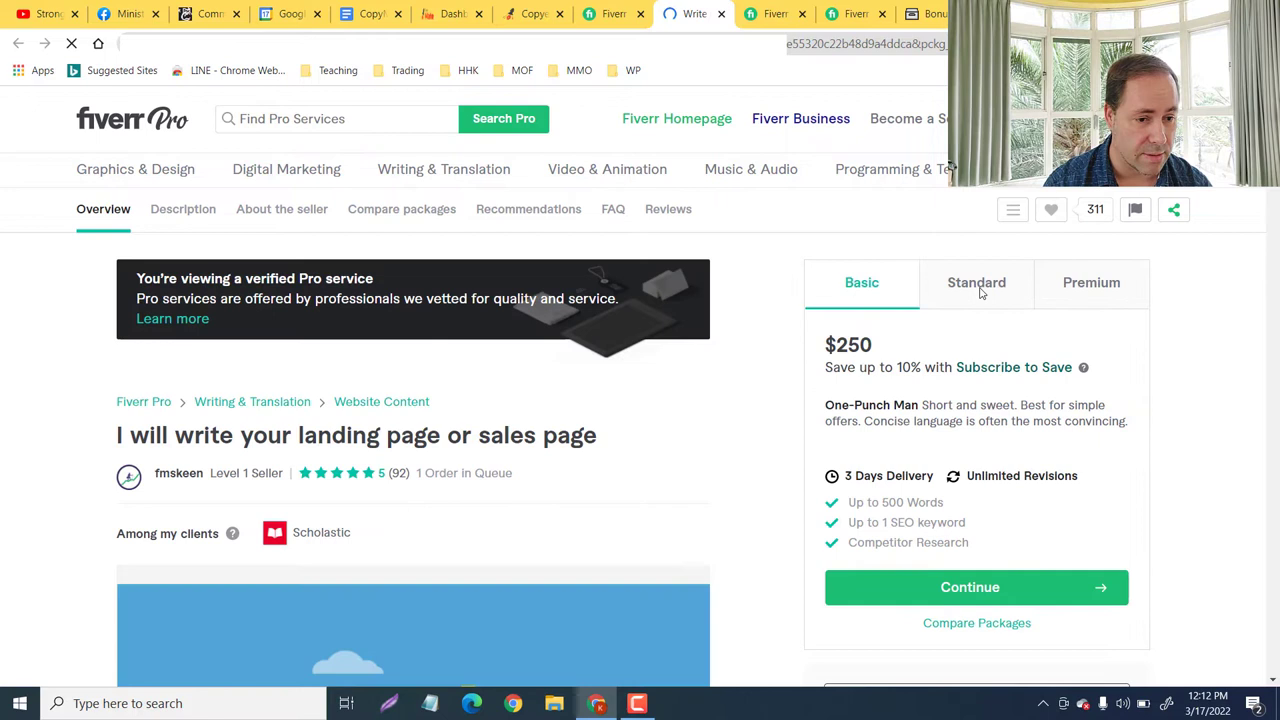
pyautogui.click(960, 287)
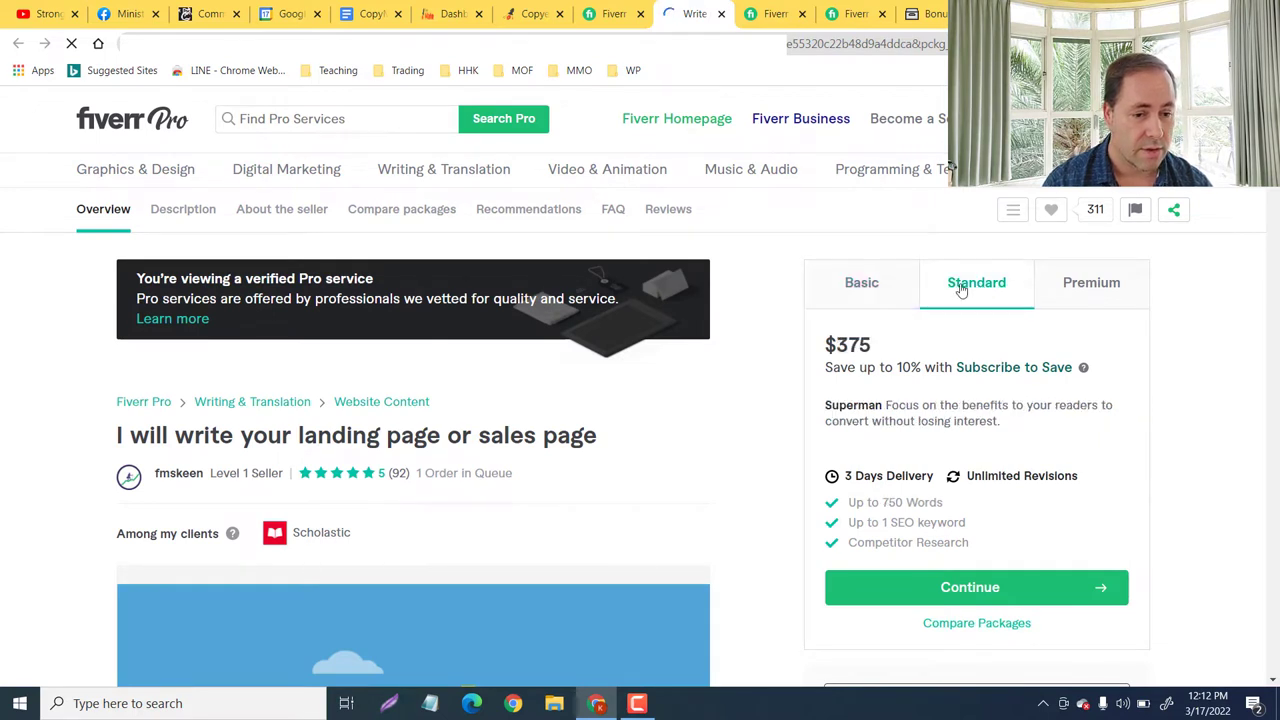
pyautogui.click(1082, 286)
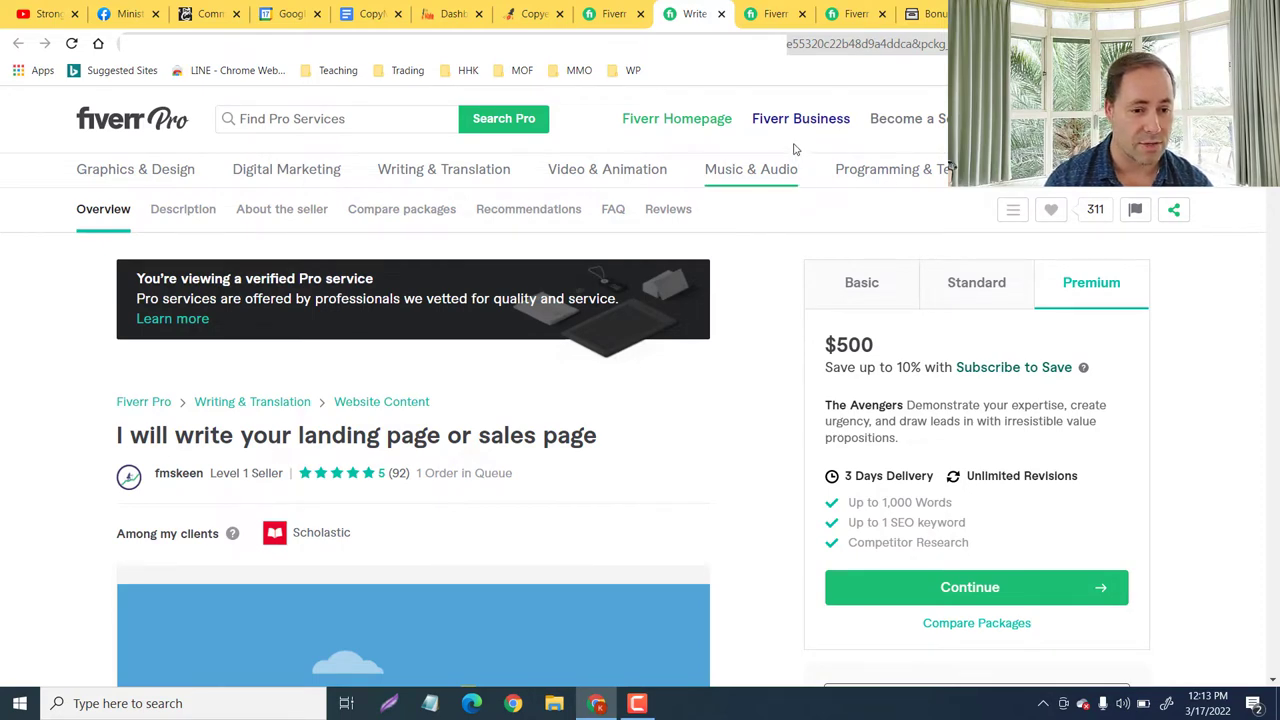
# Examine the starting prices of the Fiverr services listed for "blog writing".
pyautogui.click(775, 13)
pyautogui.scroll(5, 505, 240)
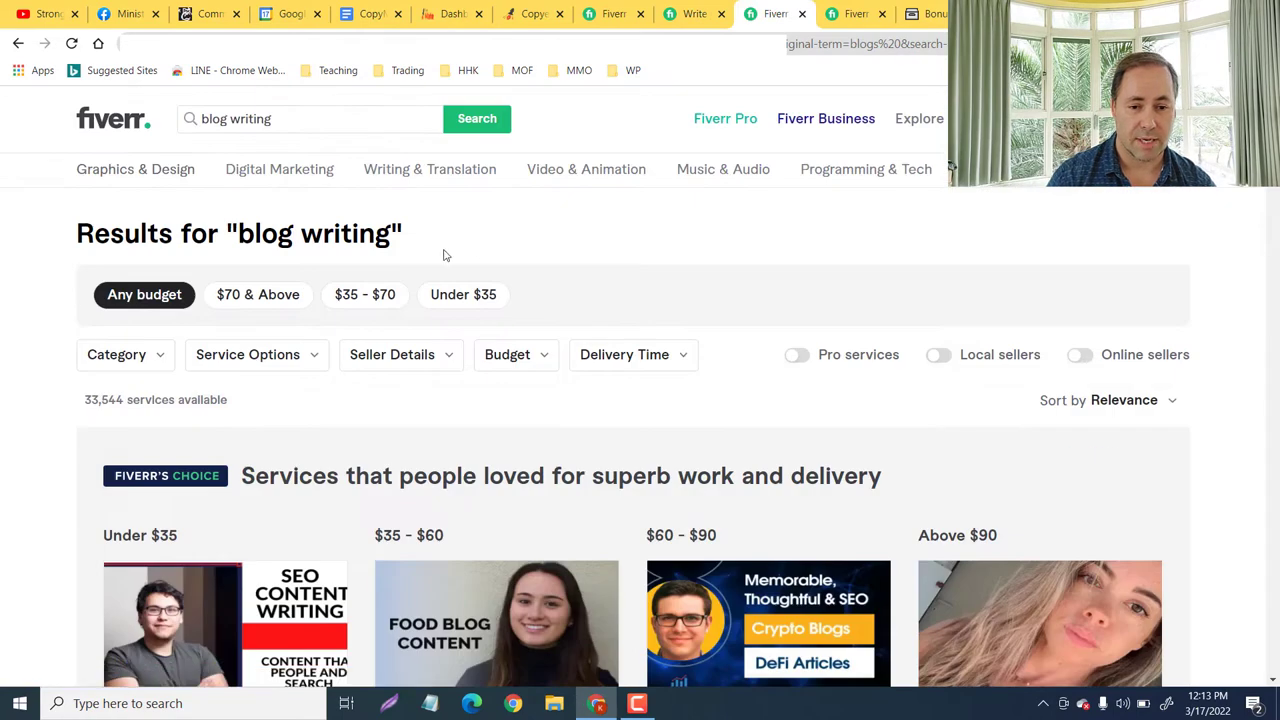
pyautogui.scroll(-4, 340, 145)
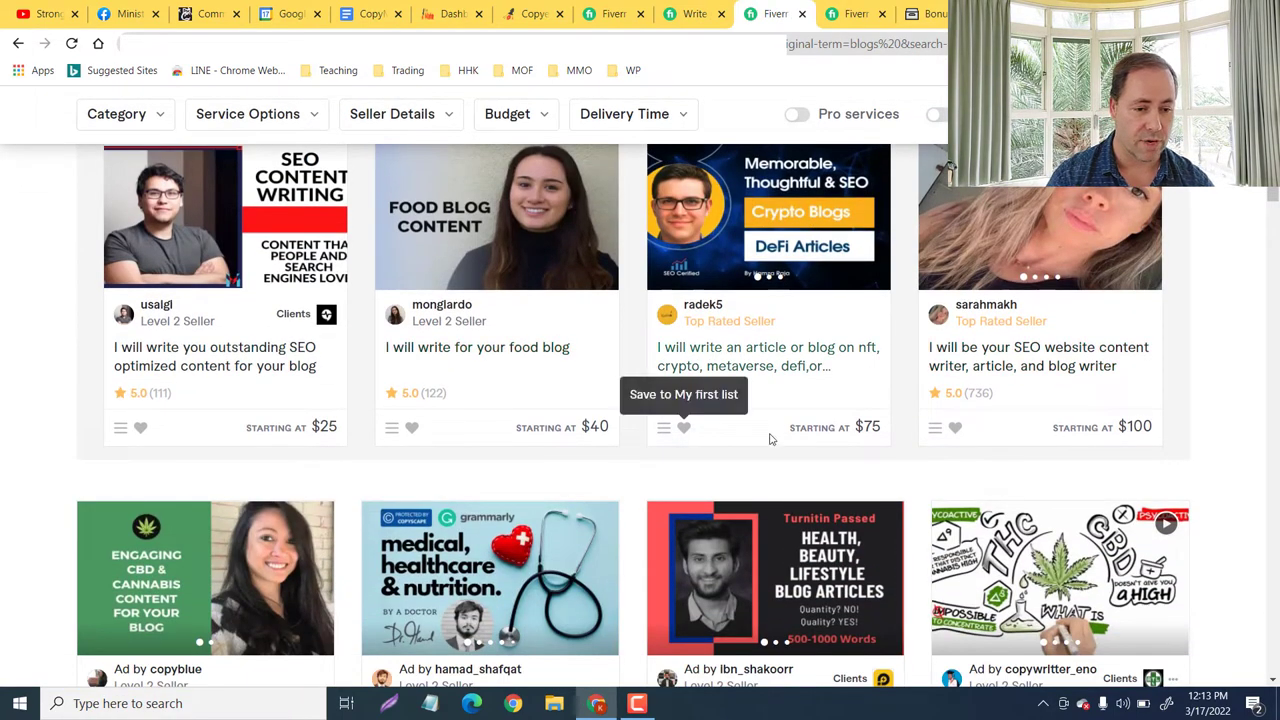
pyautogui.scroll(-2, 1063, 423)
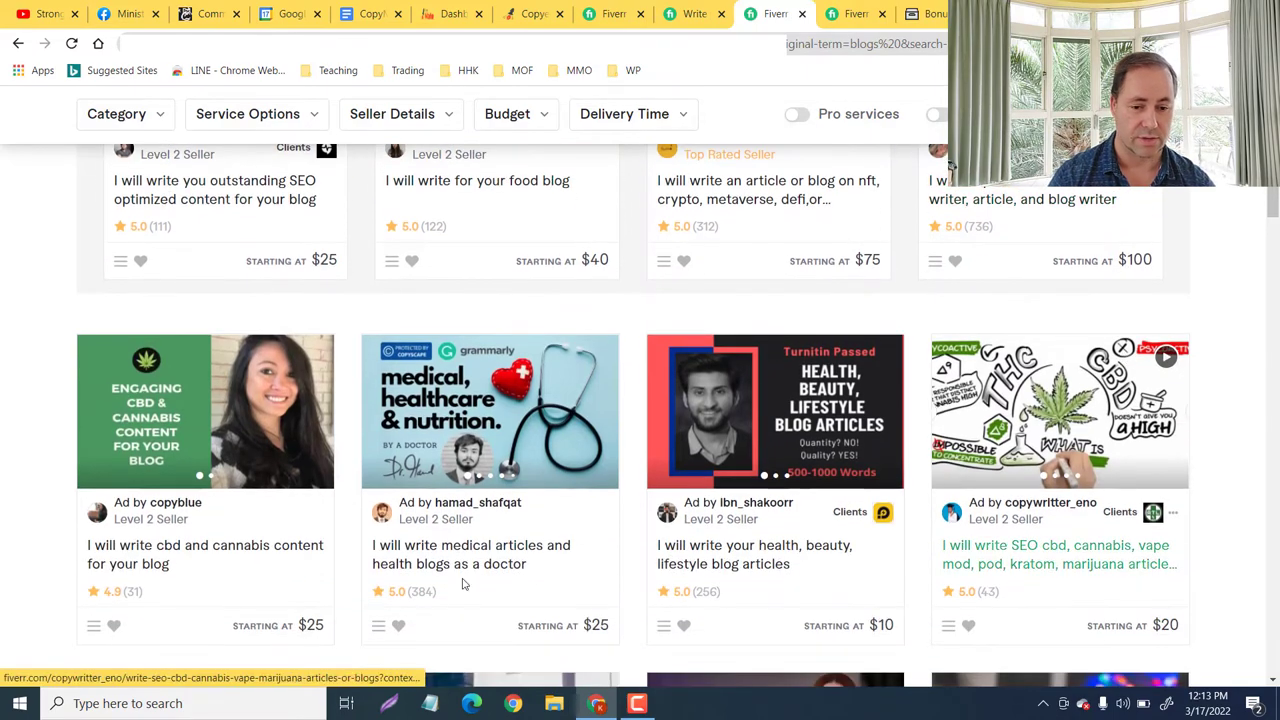
pyautogui.scroll(-1, 1035, 585)
pyautogui.scroll(-4, 1035, 585)
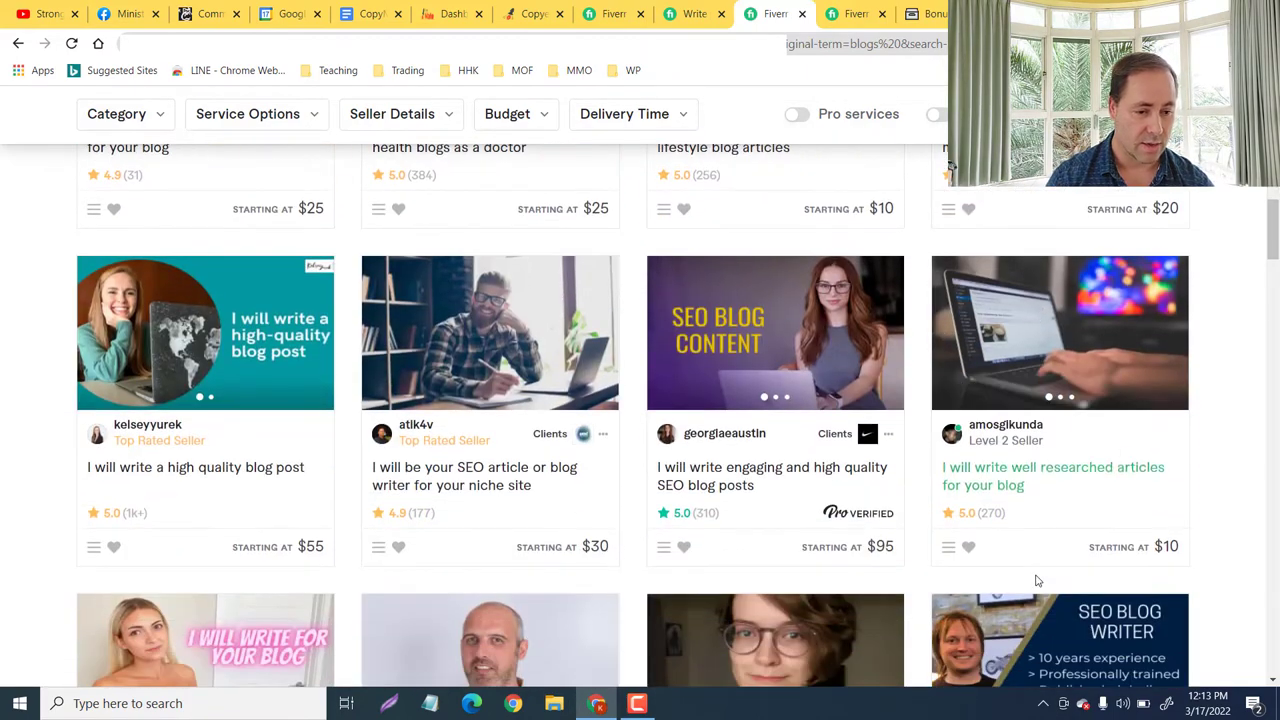
pyautogui.scroll(4, 535, 463)
pyautogui.scroll(-3, 535, 463)
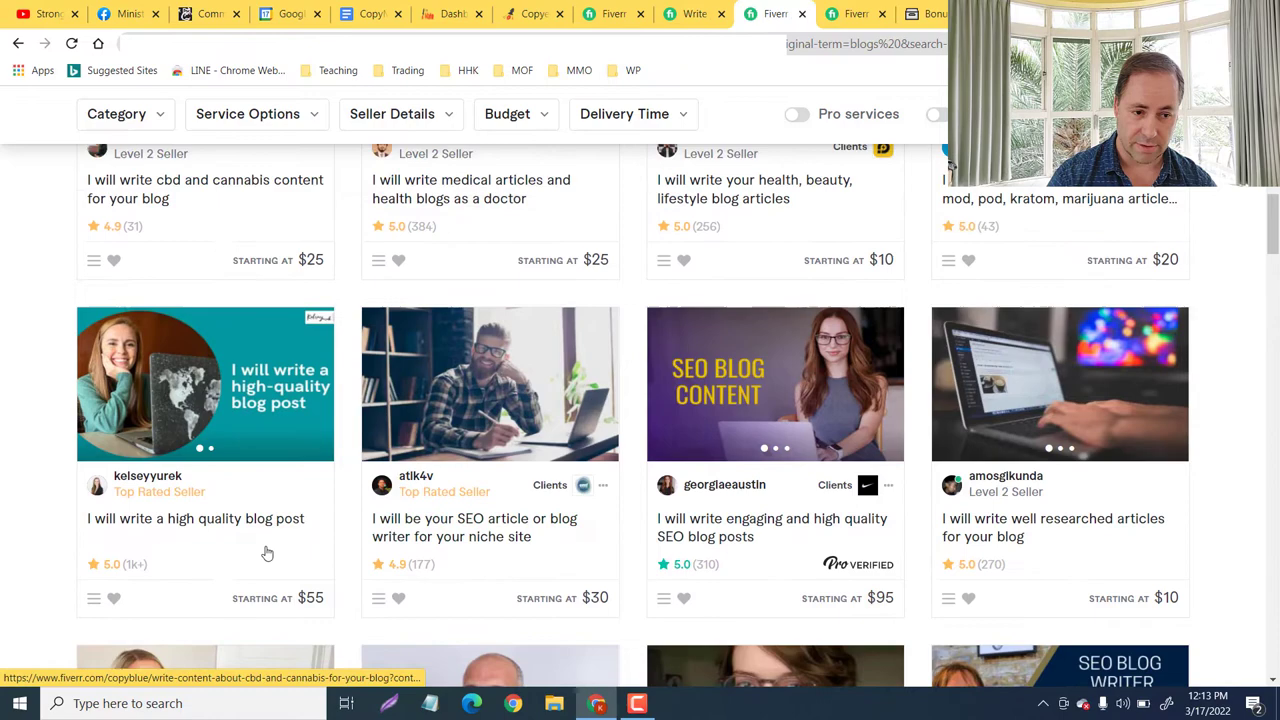
pyautogui.scroll(5, 1073, 224)
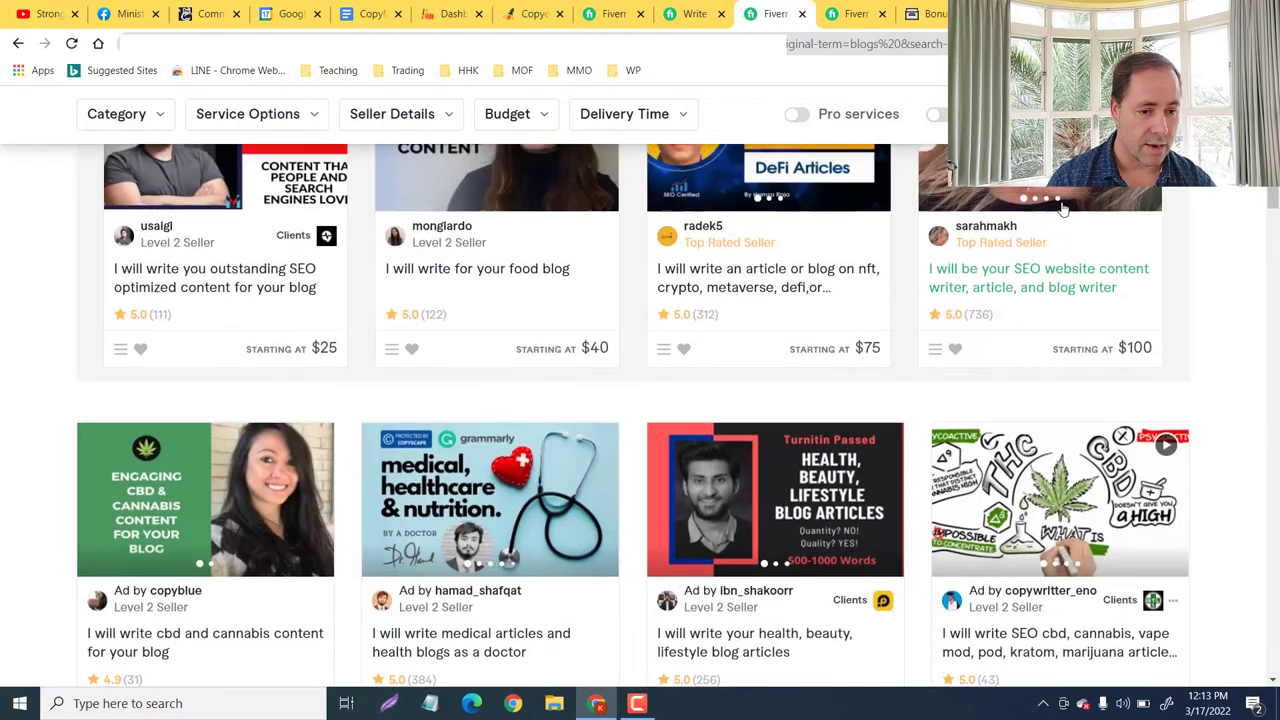
pyautogui.scroll(4, 1043, 358)
# Open the "I will be your SEO website content writer, article, and blog writer" gig and check its Standard and Premium packages.
pyautogui.click(1043, 358)
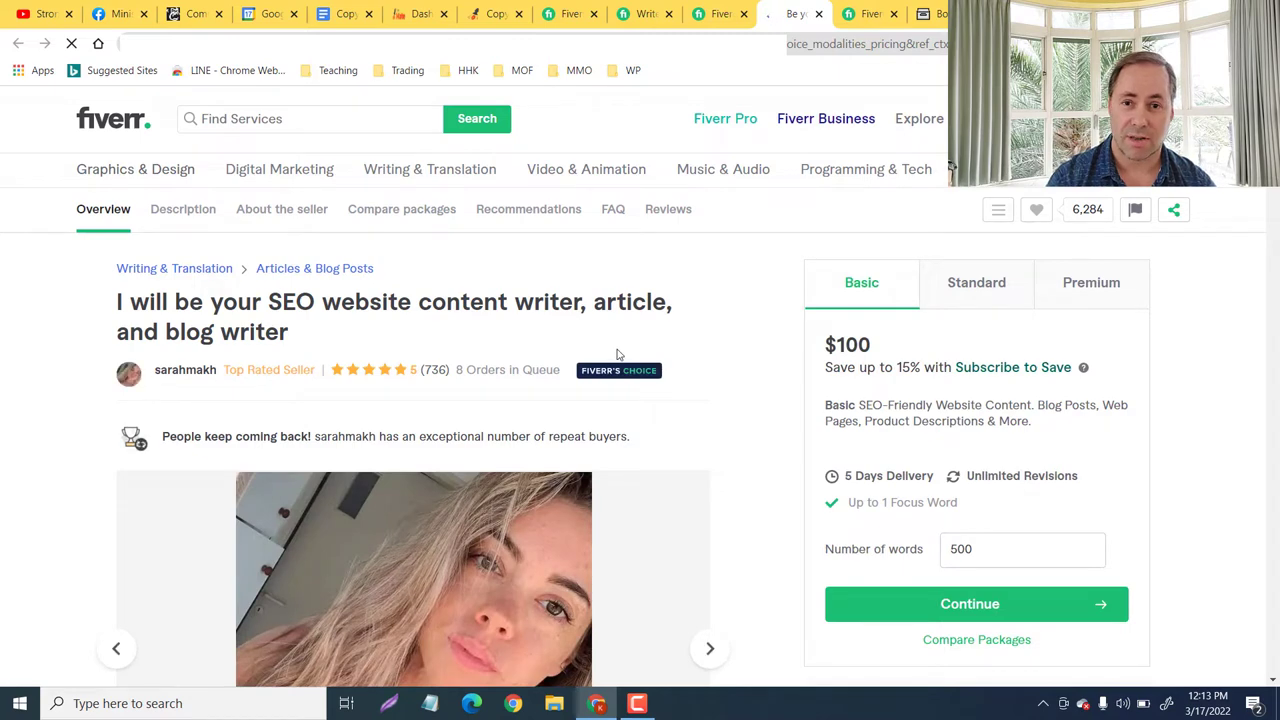
pyautogui.scroll(-3, 612, 355)
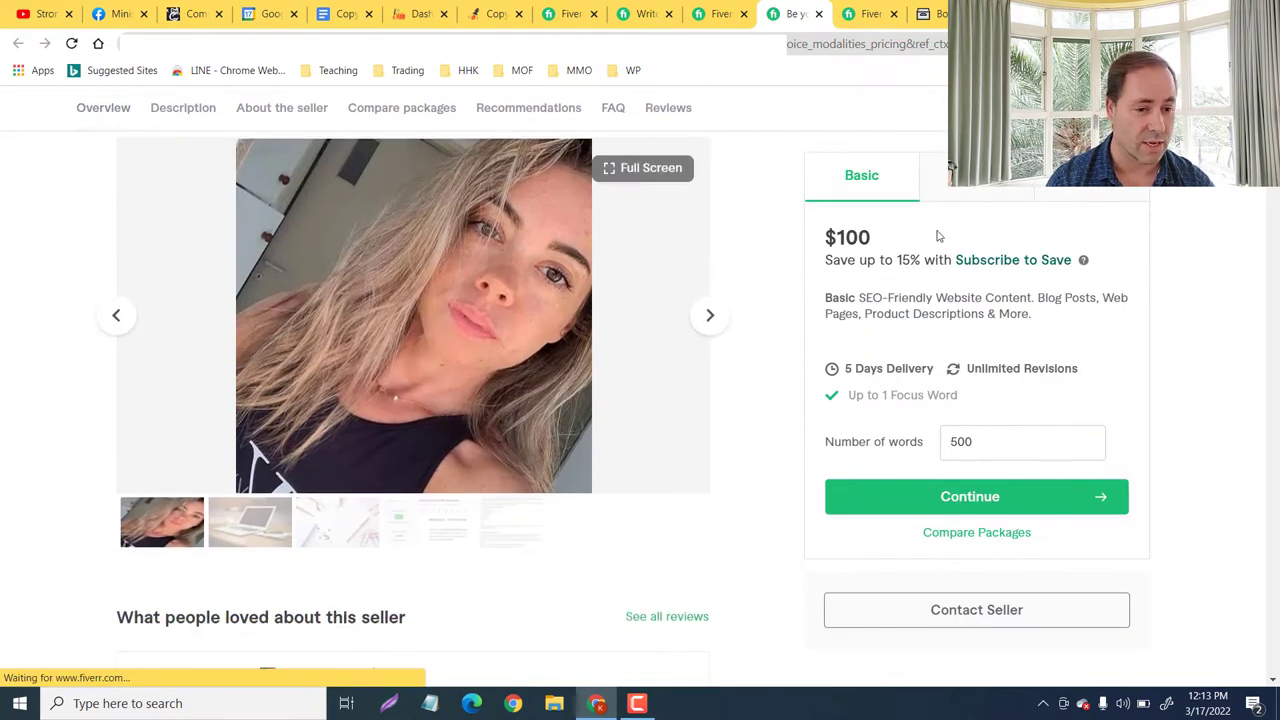
pyautogui.scroll(1, 937, 240)
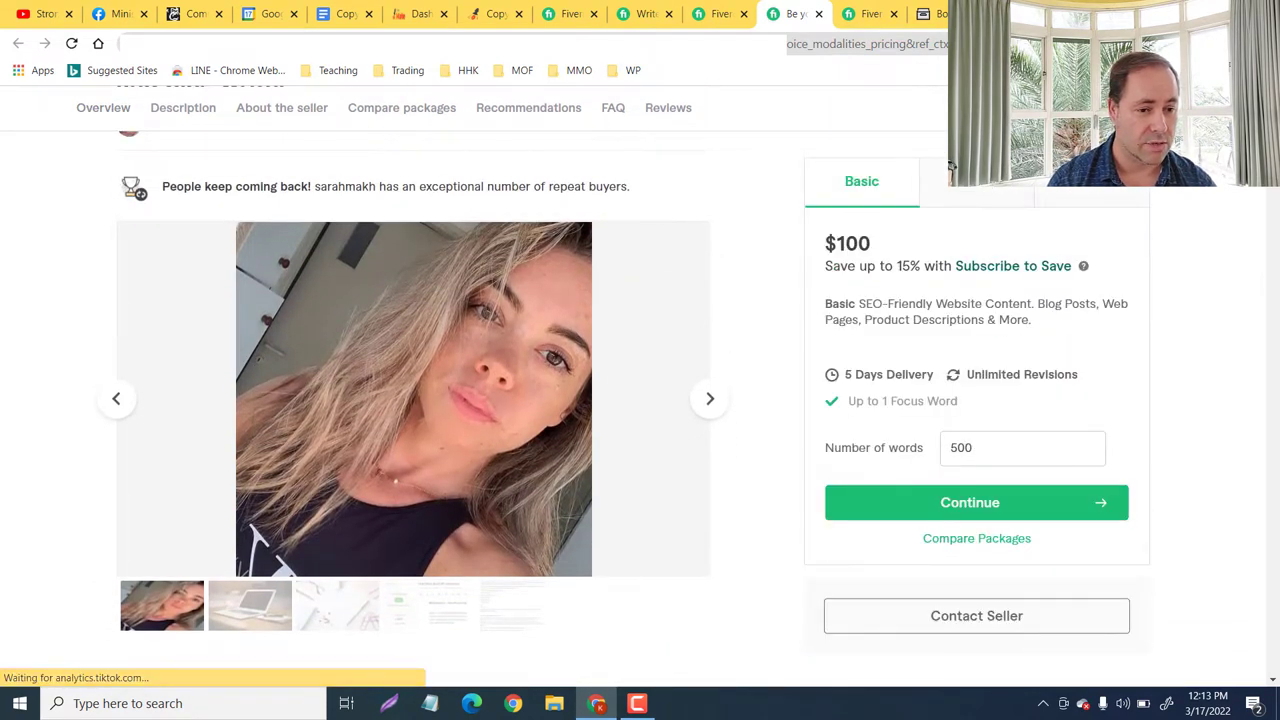
pyautogui.click(986, 188)
pyautogui.click(1090, 182)
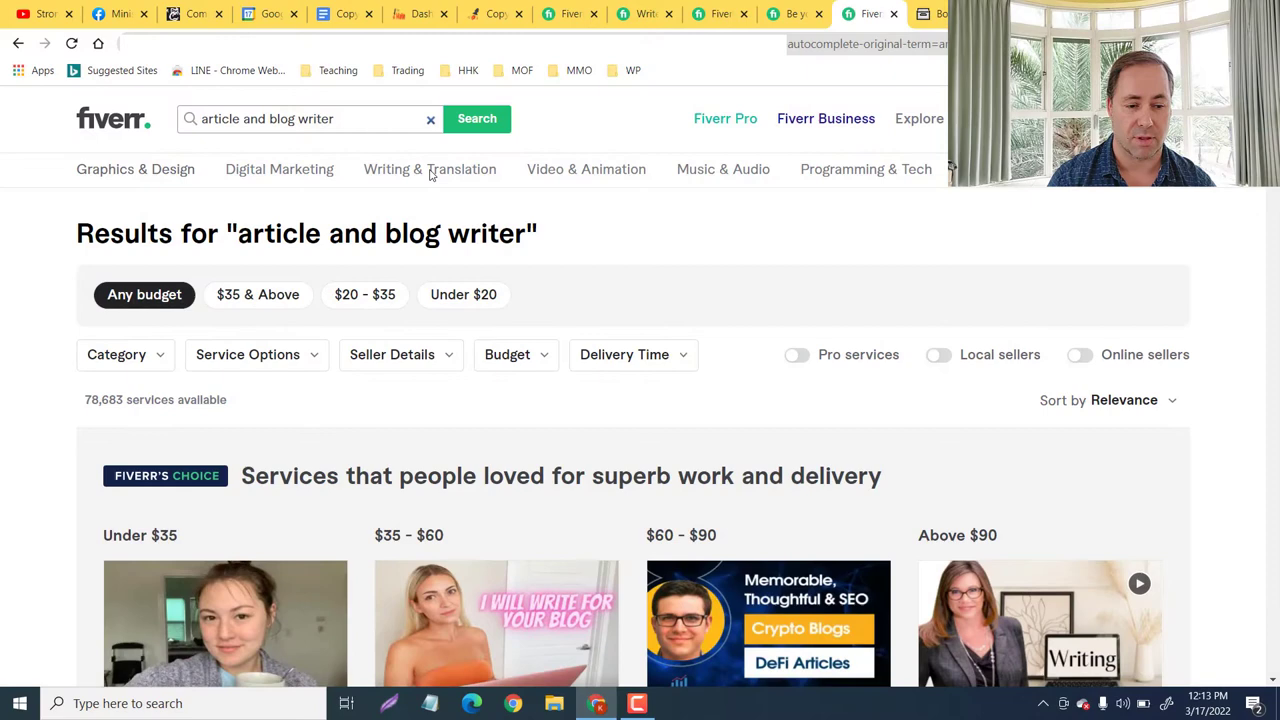
# Examine the gigs and starting prices in the Fiverr results for "article and blog writer".
pyautogui.scroll(-3, 614, 377)
pyautogui.scroll(-2, 614, 377)
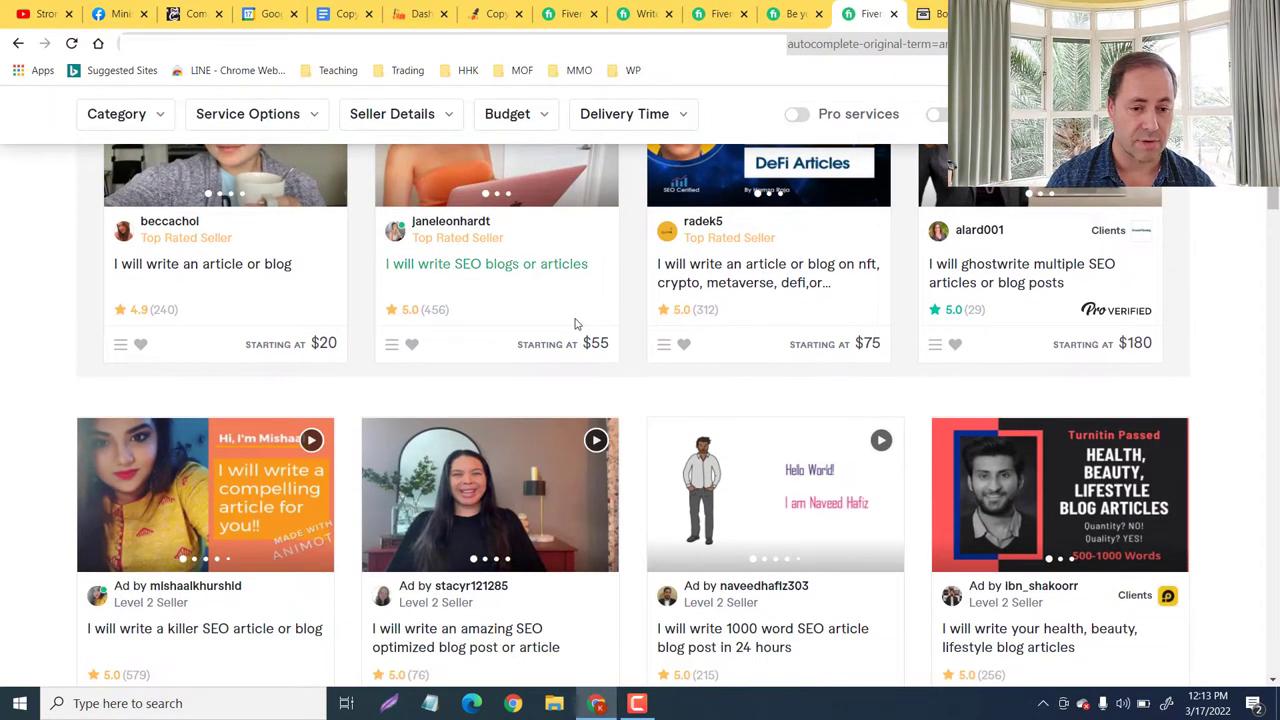
pyautogui.scroll(-6, 1068, 355)
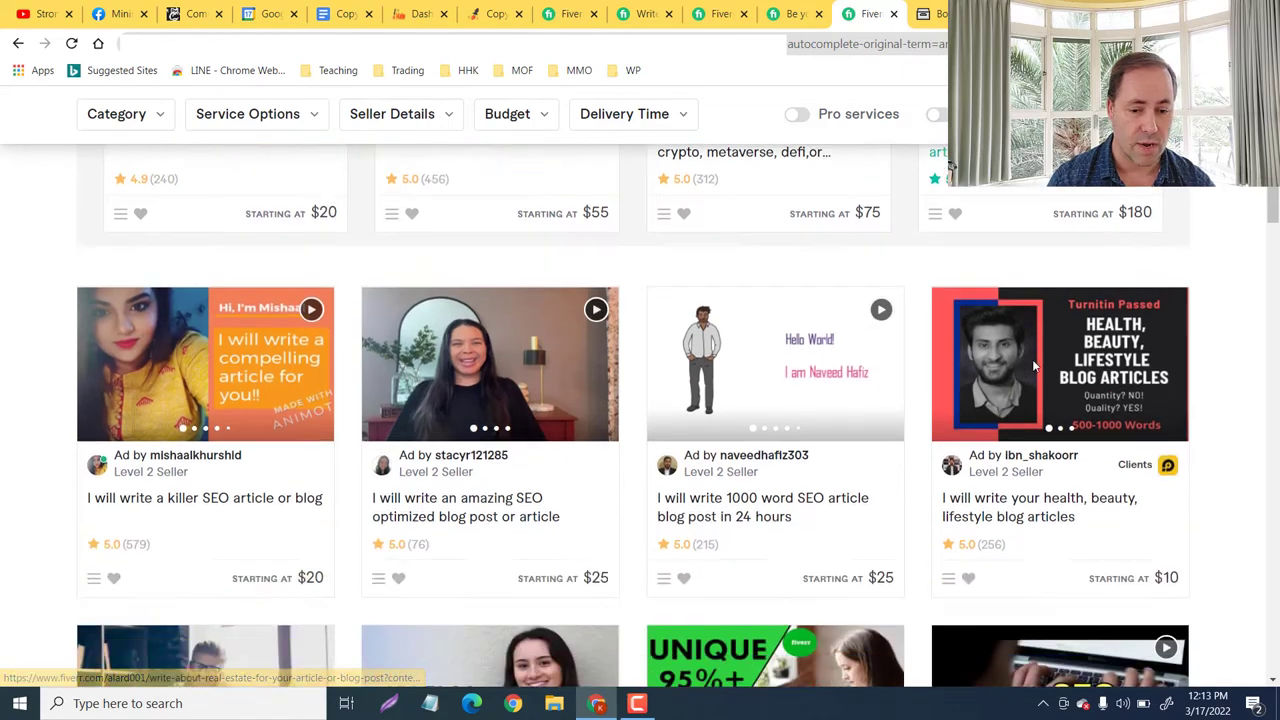
pyautogui.scroll(-4, 1035, 367)
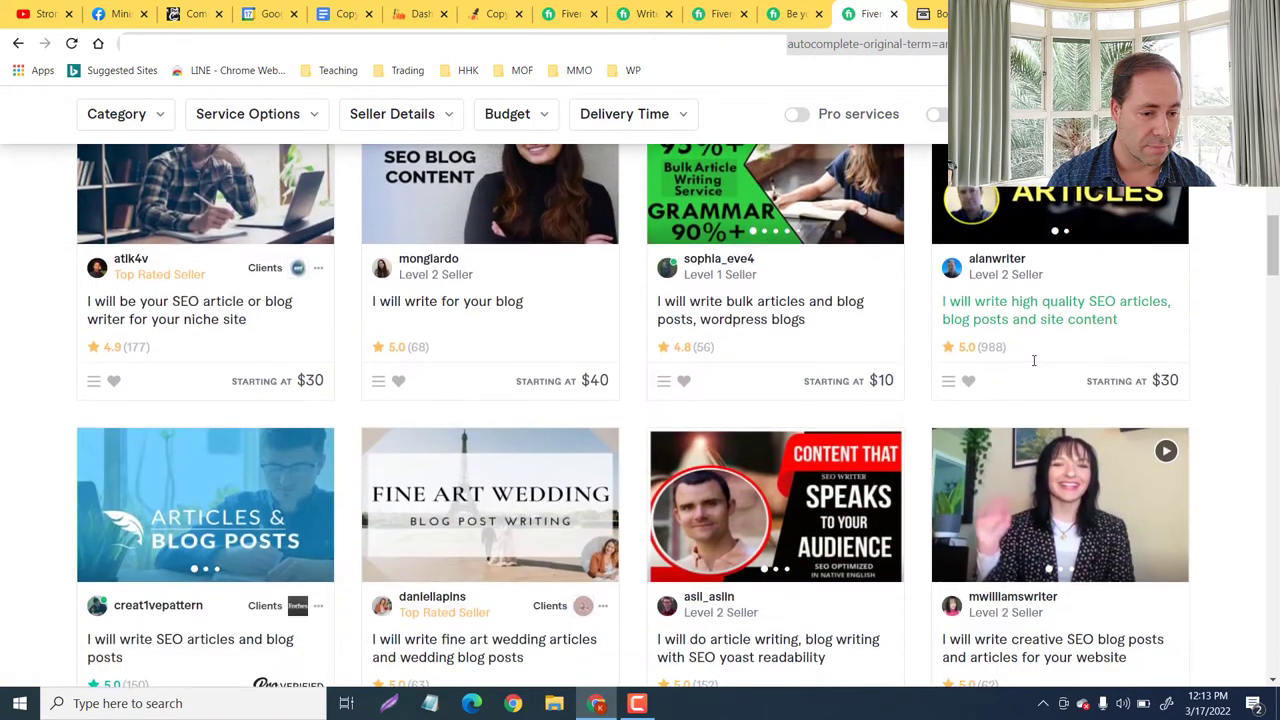
pyautogui.scroll(-6, 924, 361)
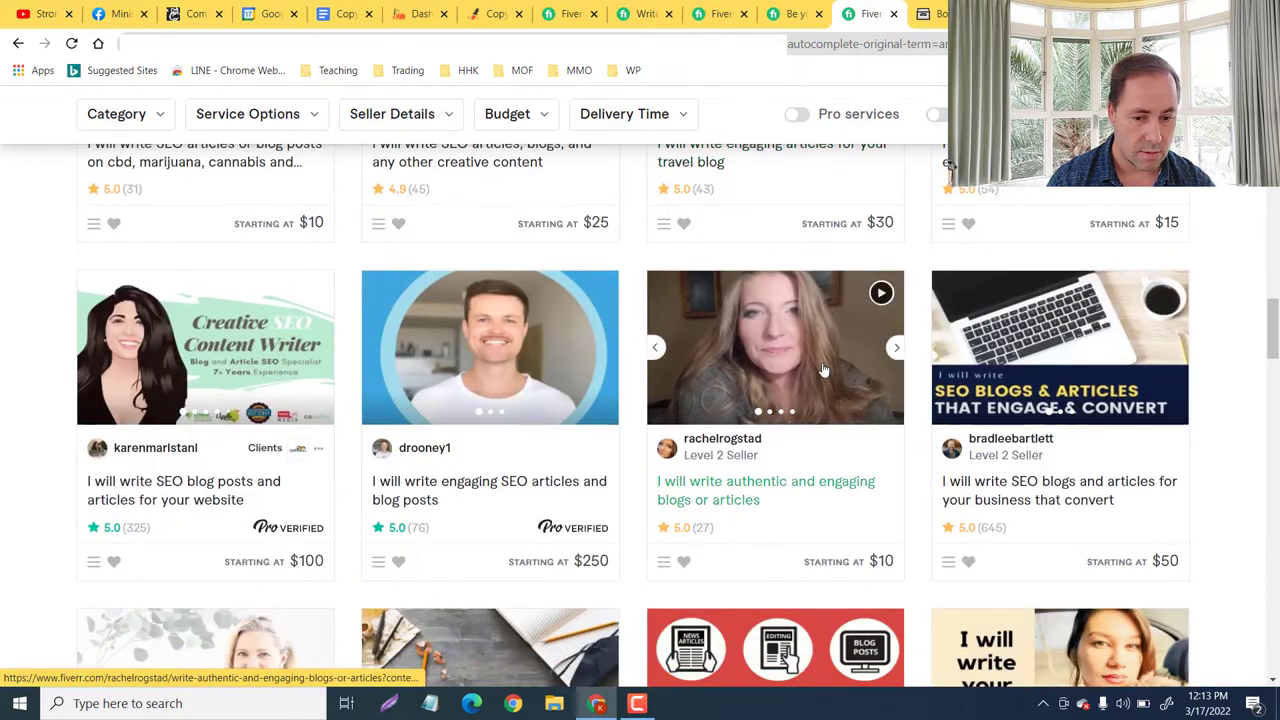
pyautogui.scroll(5, 823, 370)
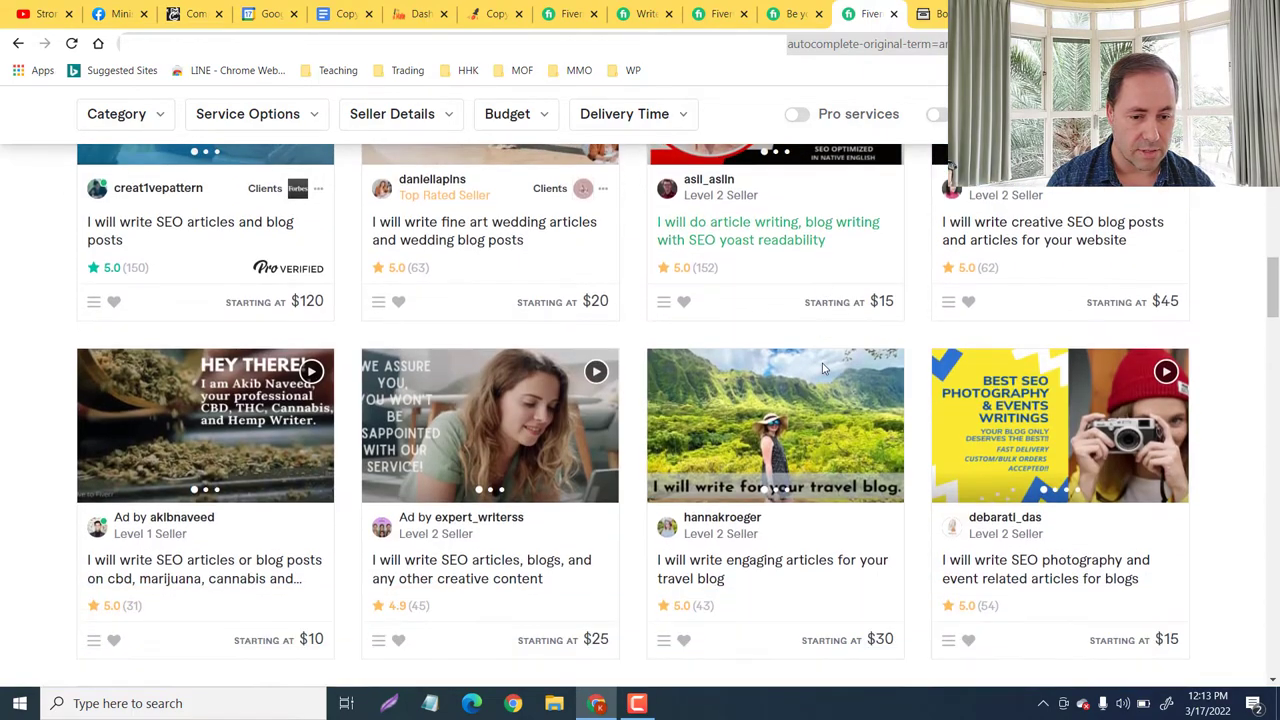
pyautogui.scroll(4, 823, 370)
pyautogui.scroll(-2, 823, 370)
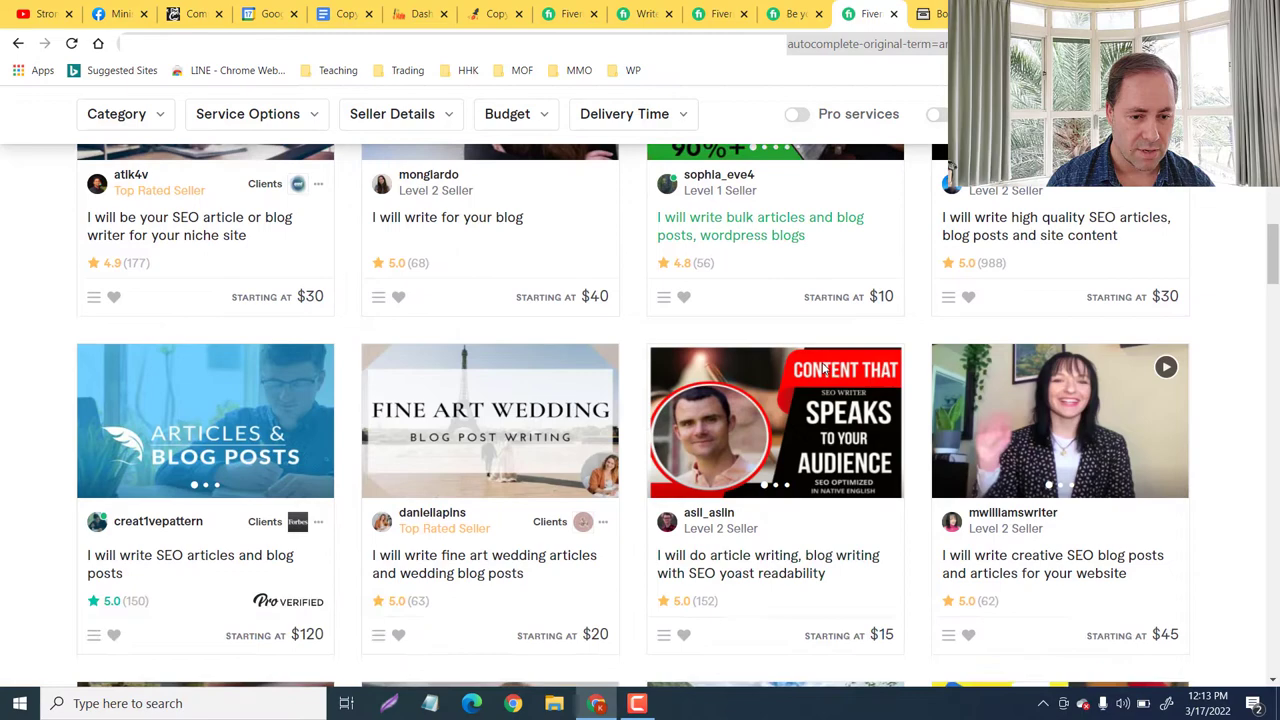
pyautogui.scroll(5, 823, 370)
pyautogui.scroll(5, 823, 370)
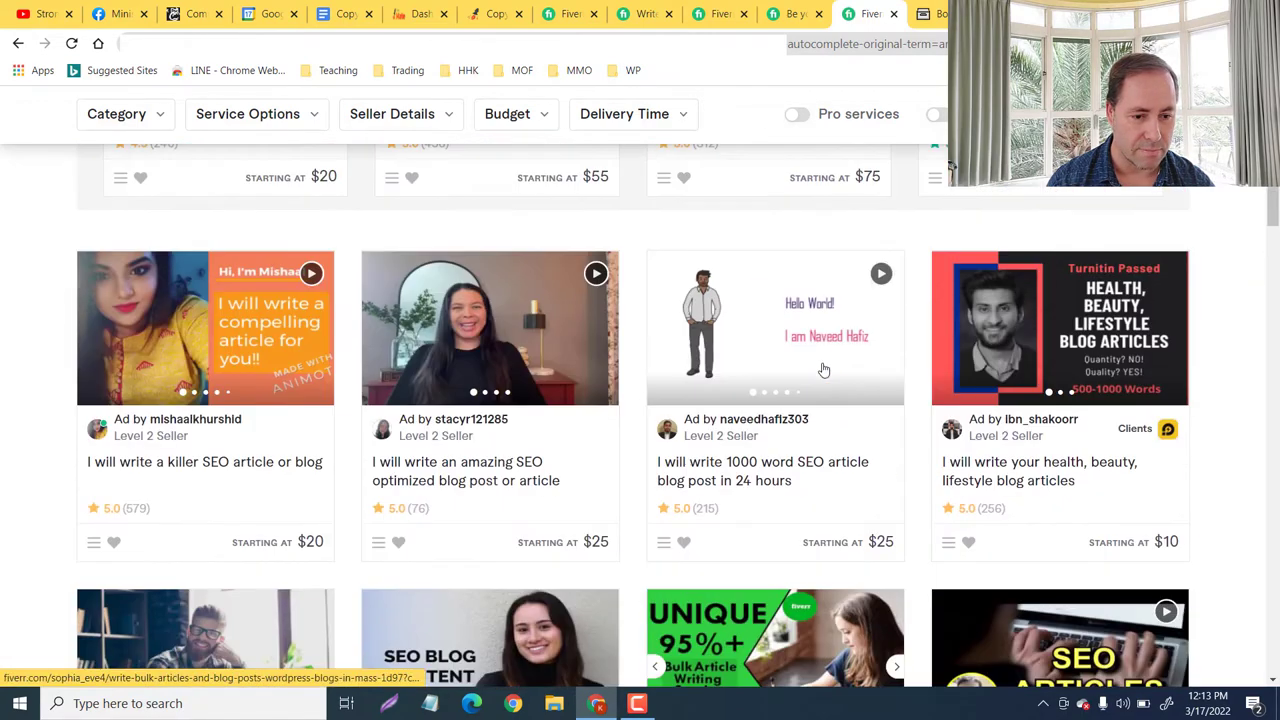
pyautogui.scroll(2, 823, 370)
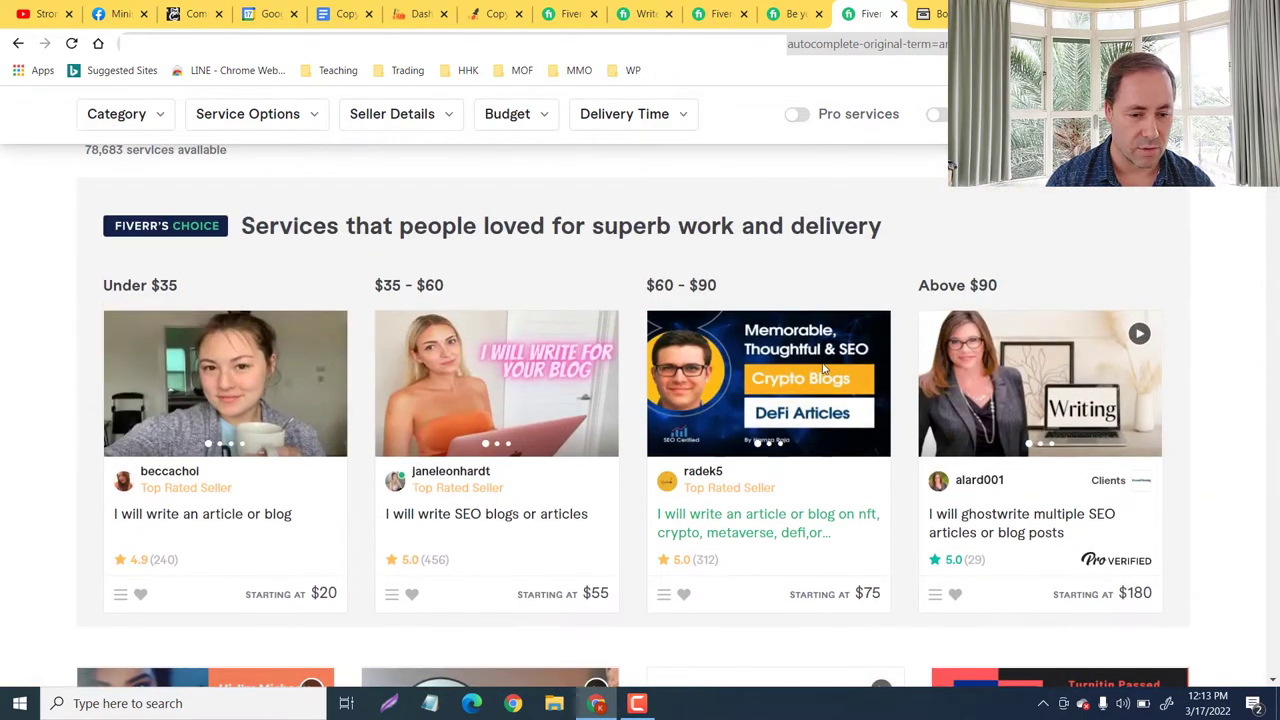
# Open the "I will ghostwrite multiple SEO articles or blog posts" gig and view its Standard and Premium packages.
pyautogui.click(995, 366)
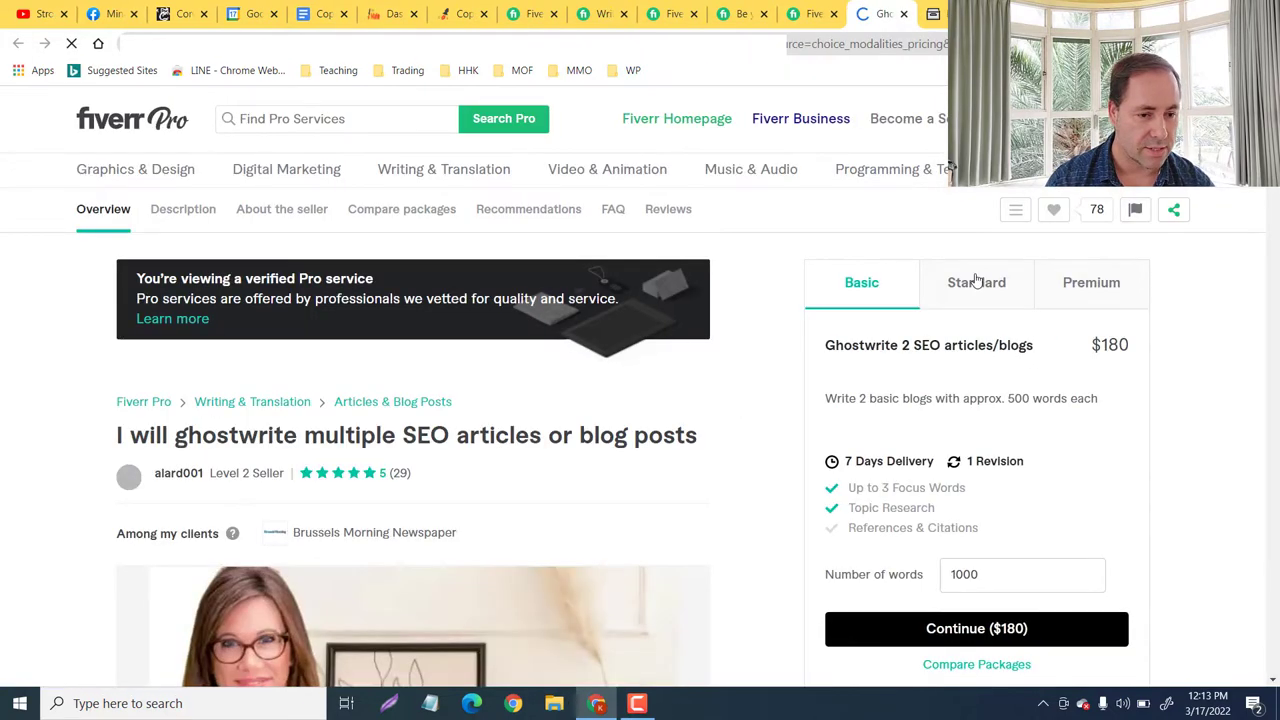
pyautogui.click(975, 288)
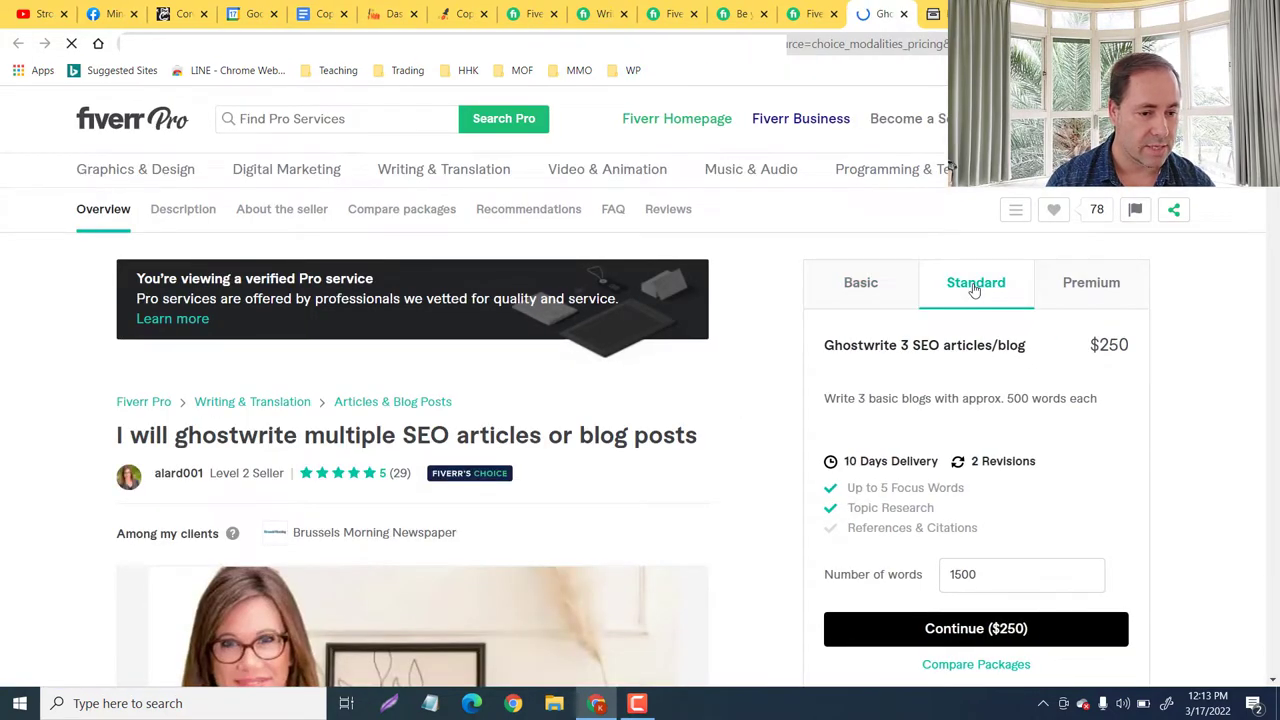
pyautogui.click(1087, 282)
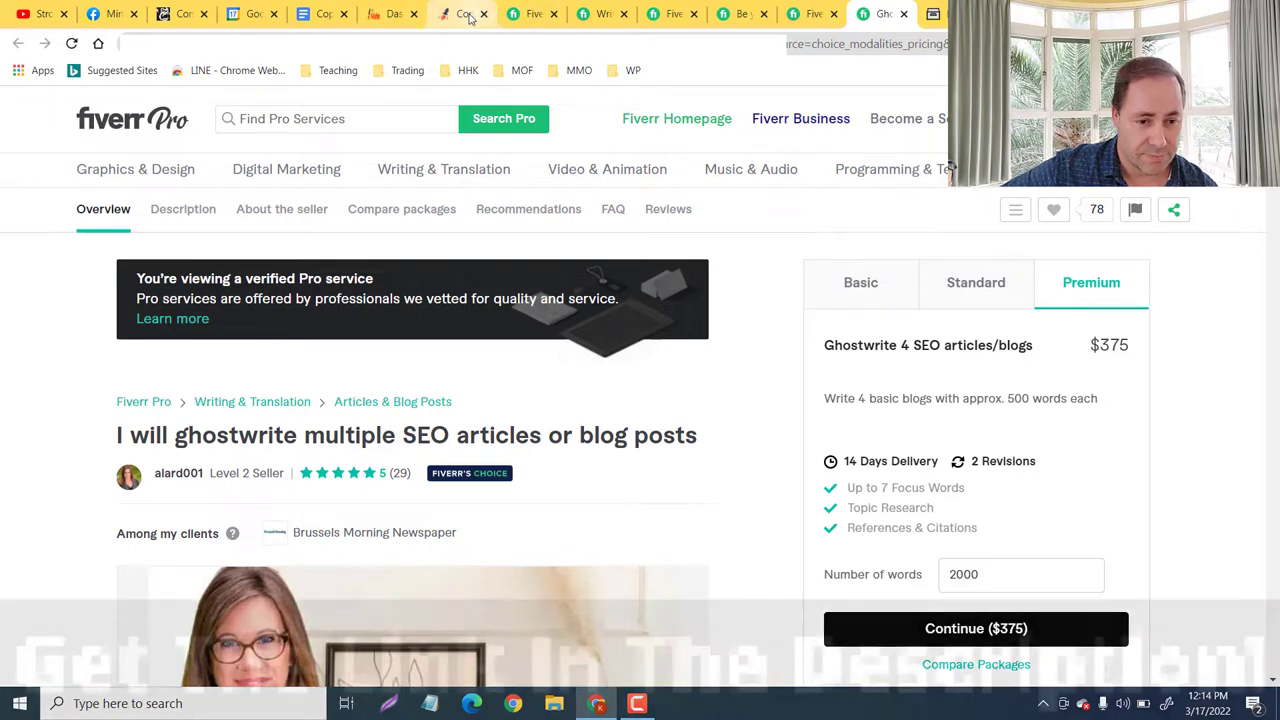
# Return to the CopyMate bonus page and view its Prices & Up-Sells section.
pyautogui.click(942, 14)
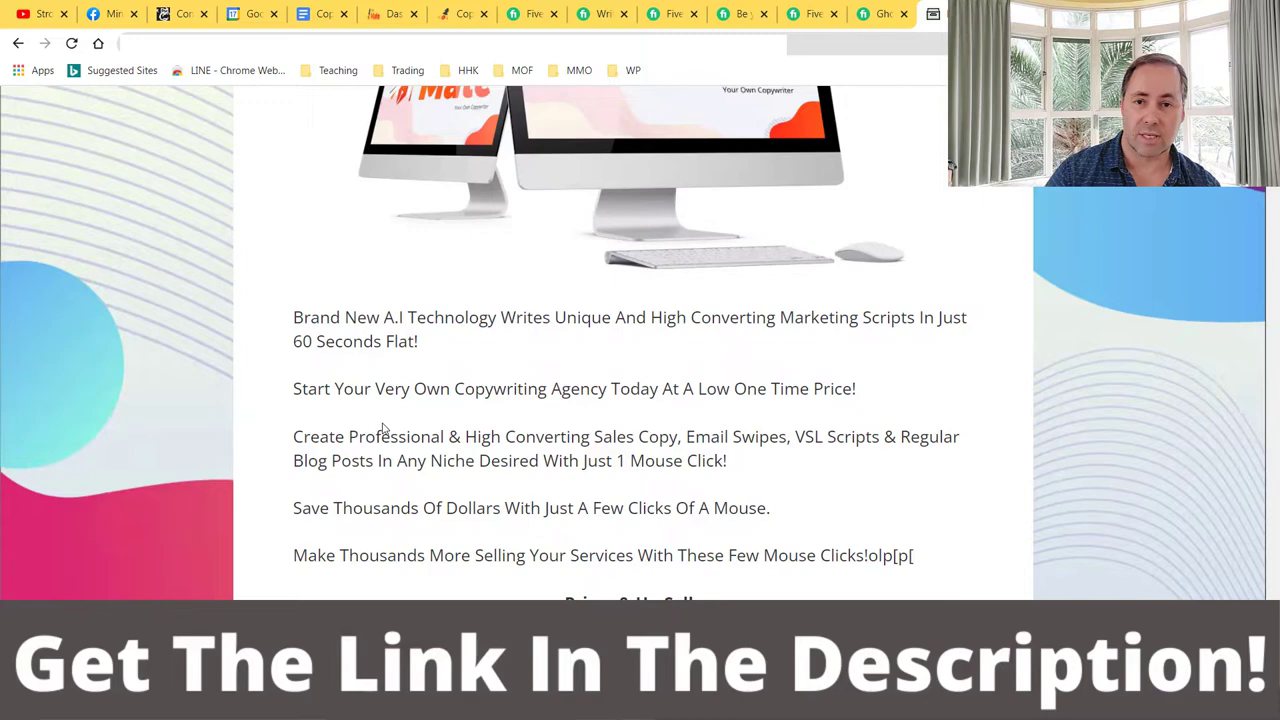
pyautogui.scroll(-3, 380, 425)
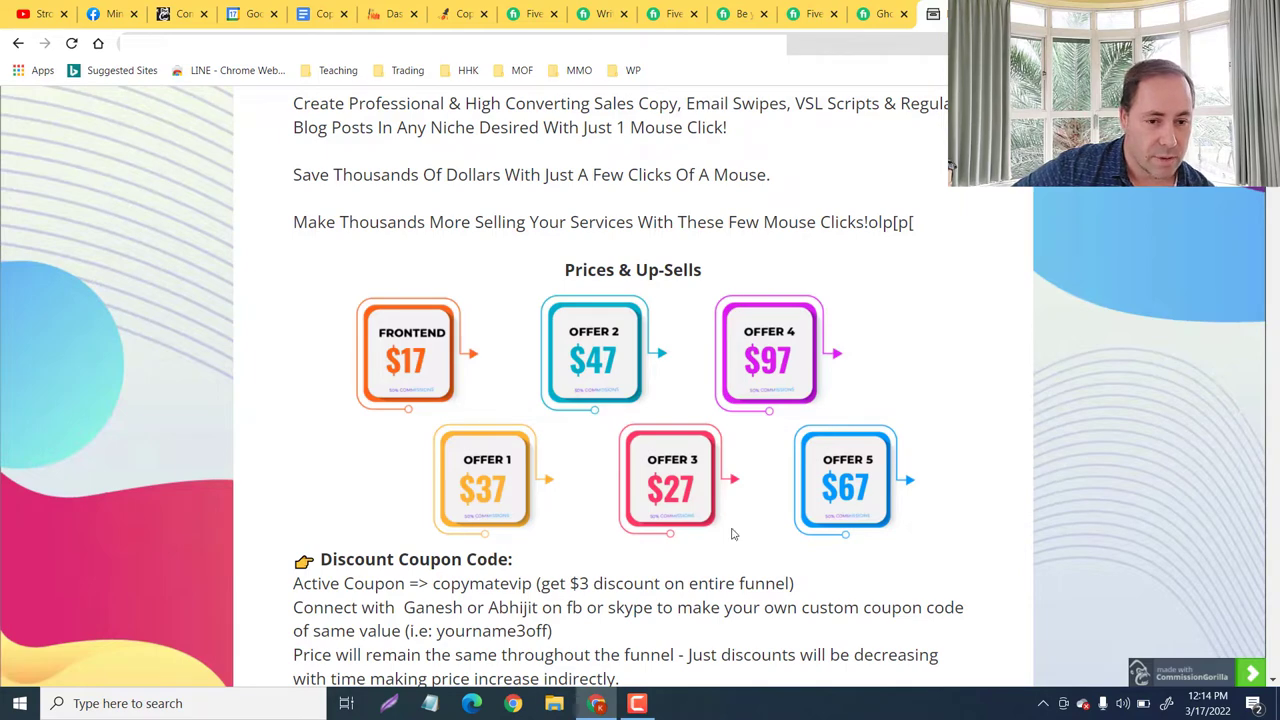
# Switch to the CopyMate dashboard and start a new writing named "Here's How To Make 6 Figures Online".
pyautogui.click(392, 14)
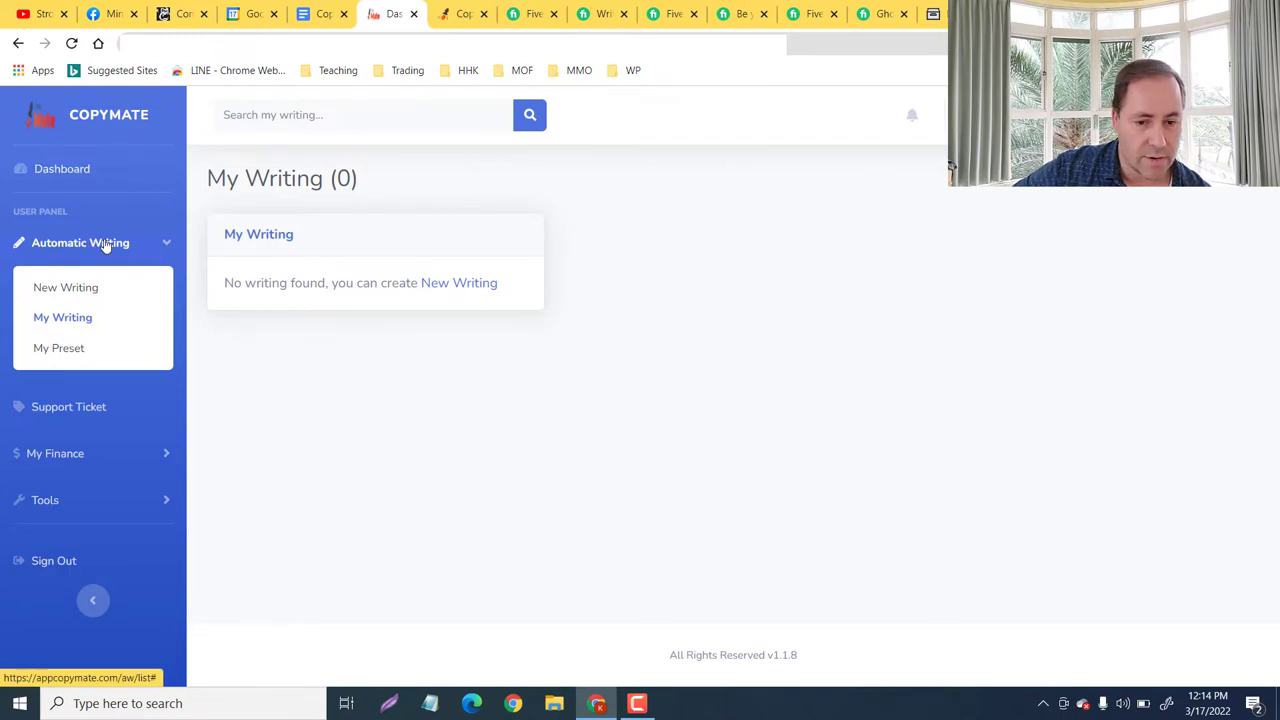
pyautogui.click(68, 288)
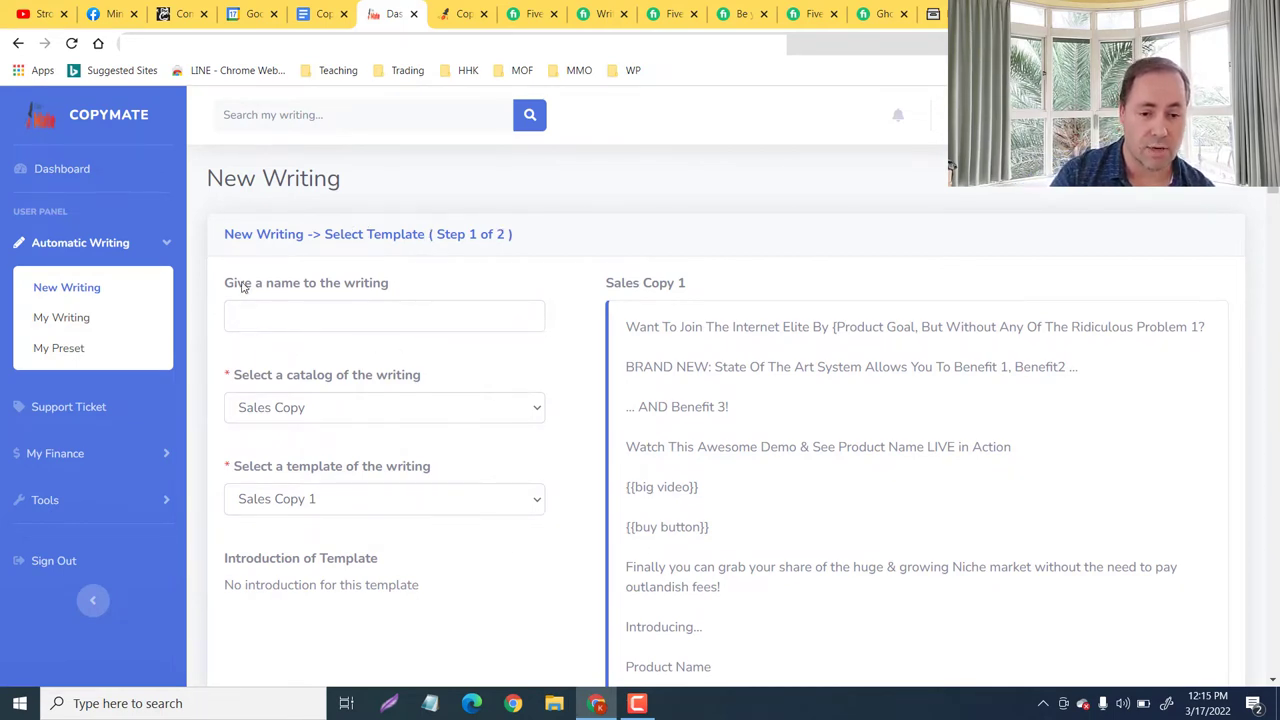
pyautogui.click(283, 305)
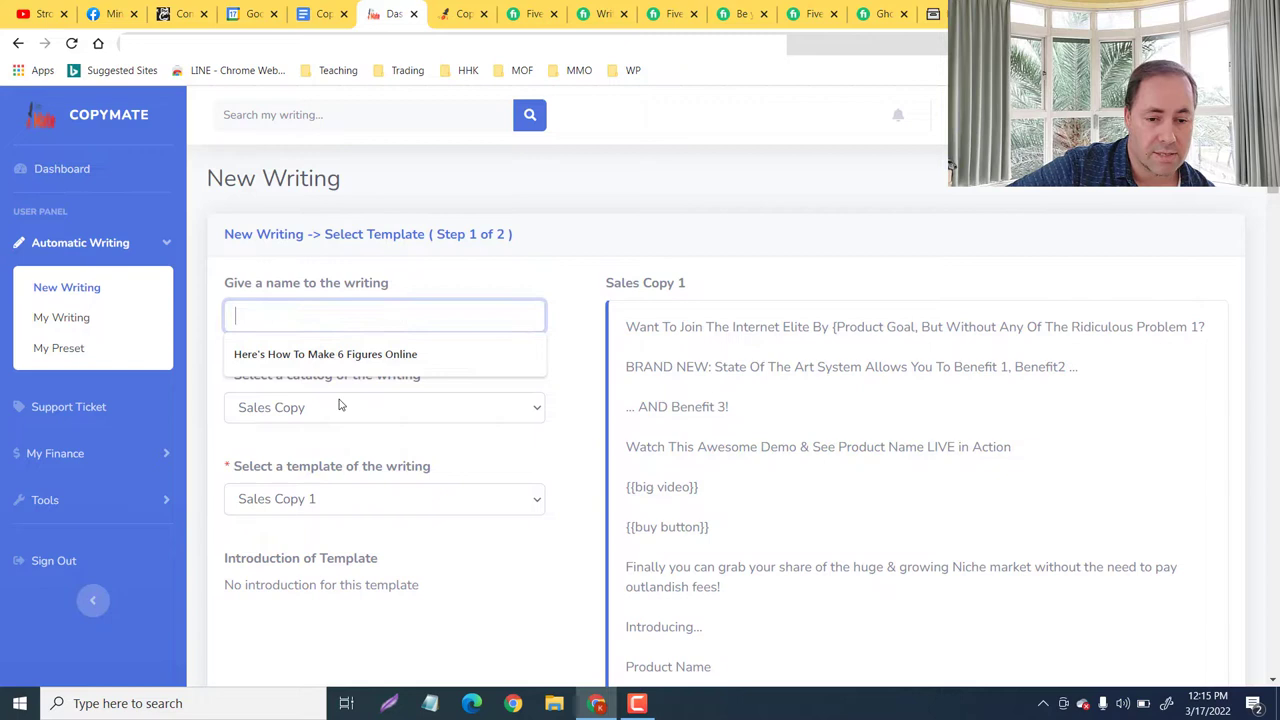
pyautogui.click(364, 356)
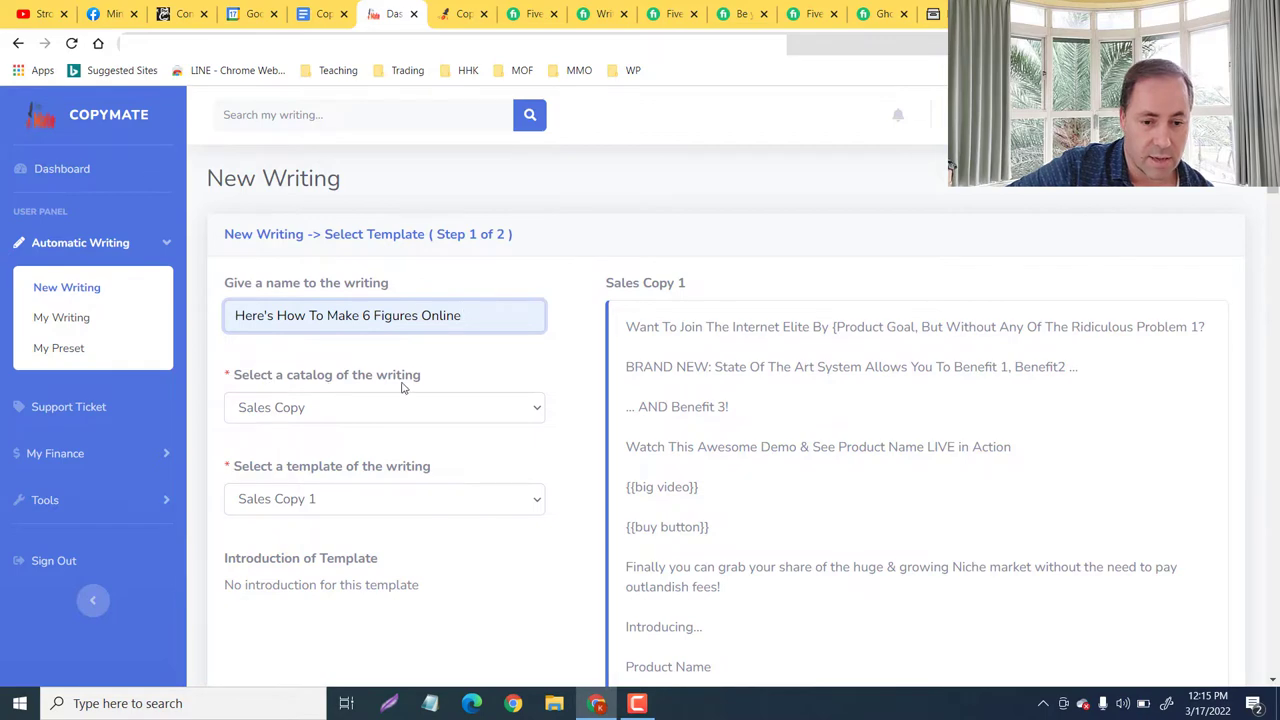
# Choose the Sales Copy catalog and the "6 Figure Online Business" template, and proceed to the fill-in step.
pyautogui.click(532, 407)
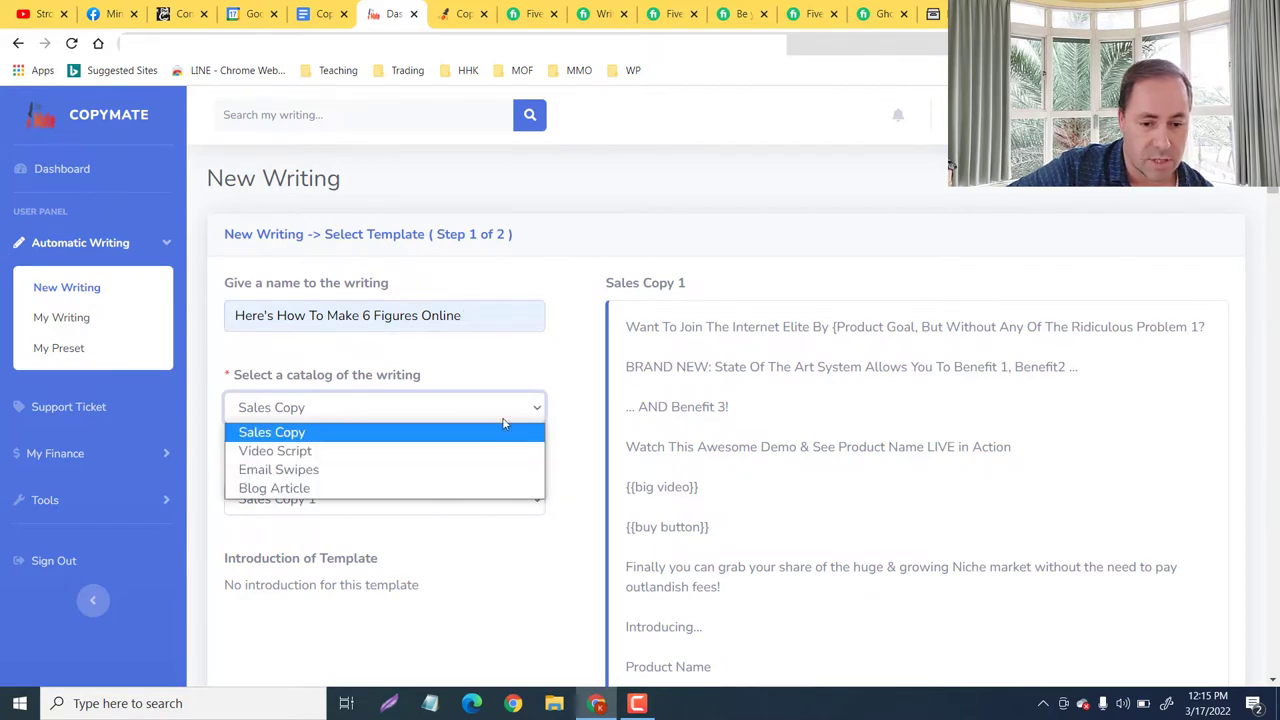
pyautogui.click(497, 434)
pyautogui.scroll(-2, 471, 420)
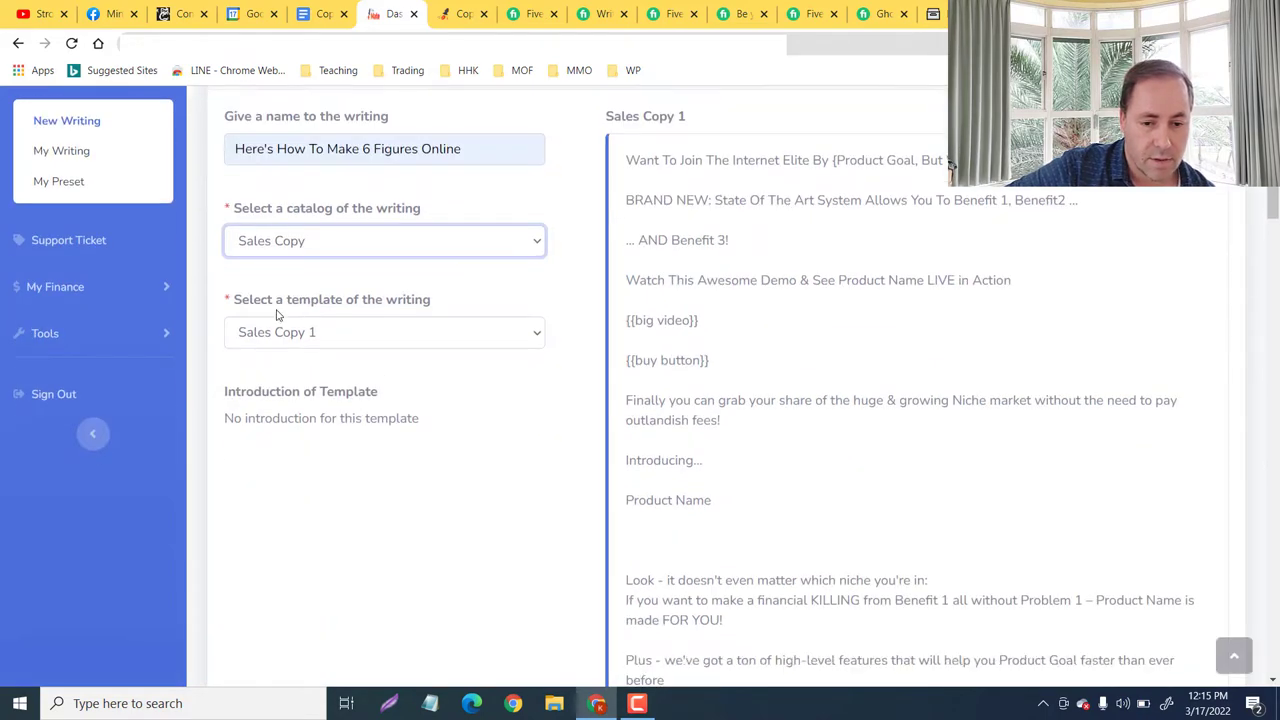
pyautogui.click(524, 338)
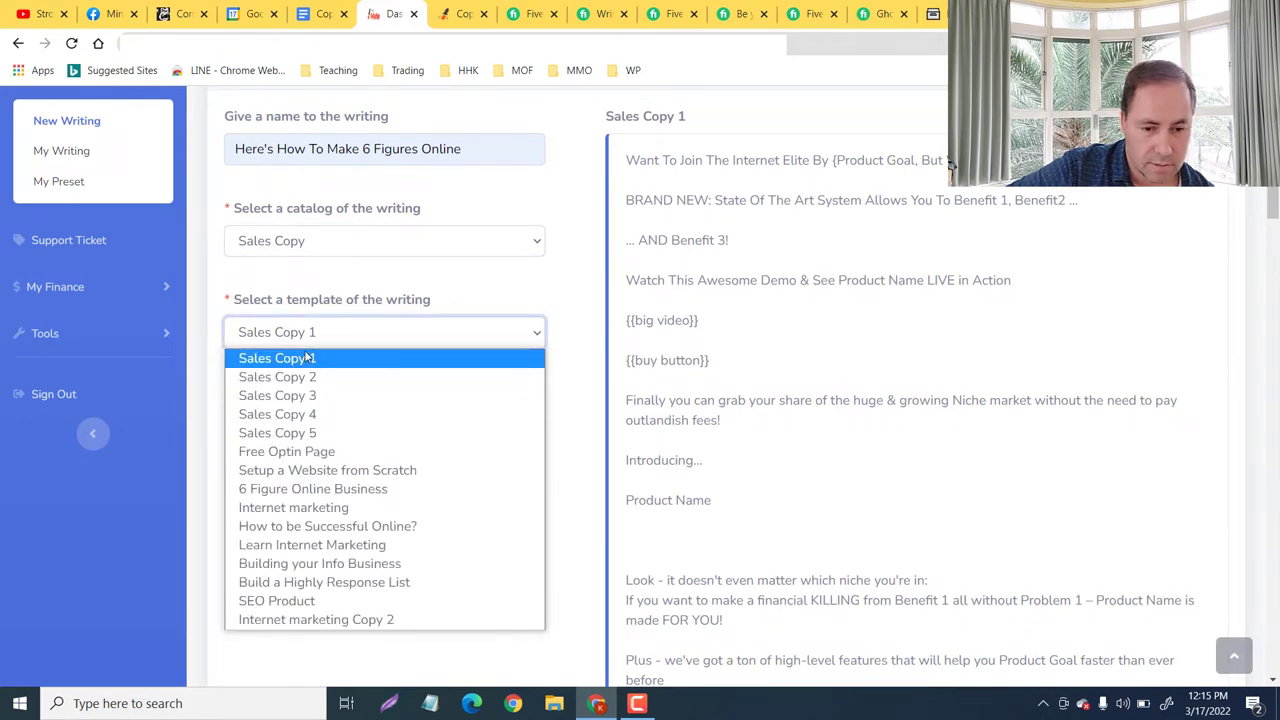
pyautogui.click(303, 489)
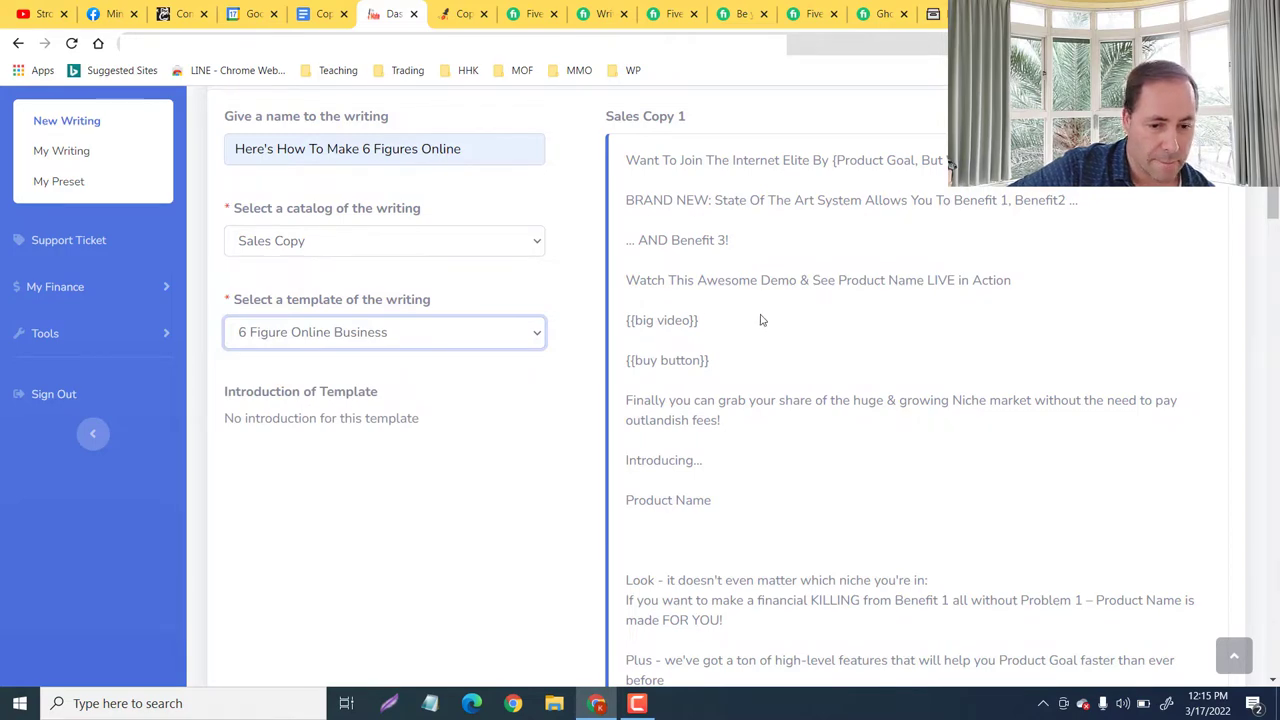
pyautogui.scroll(-10, 765, 320)
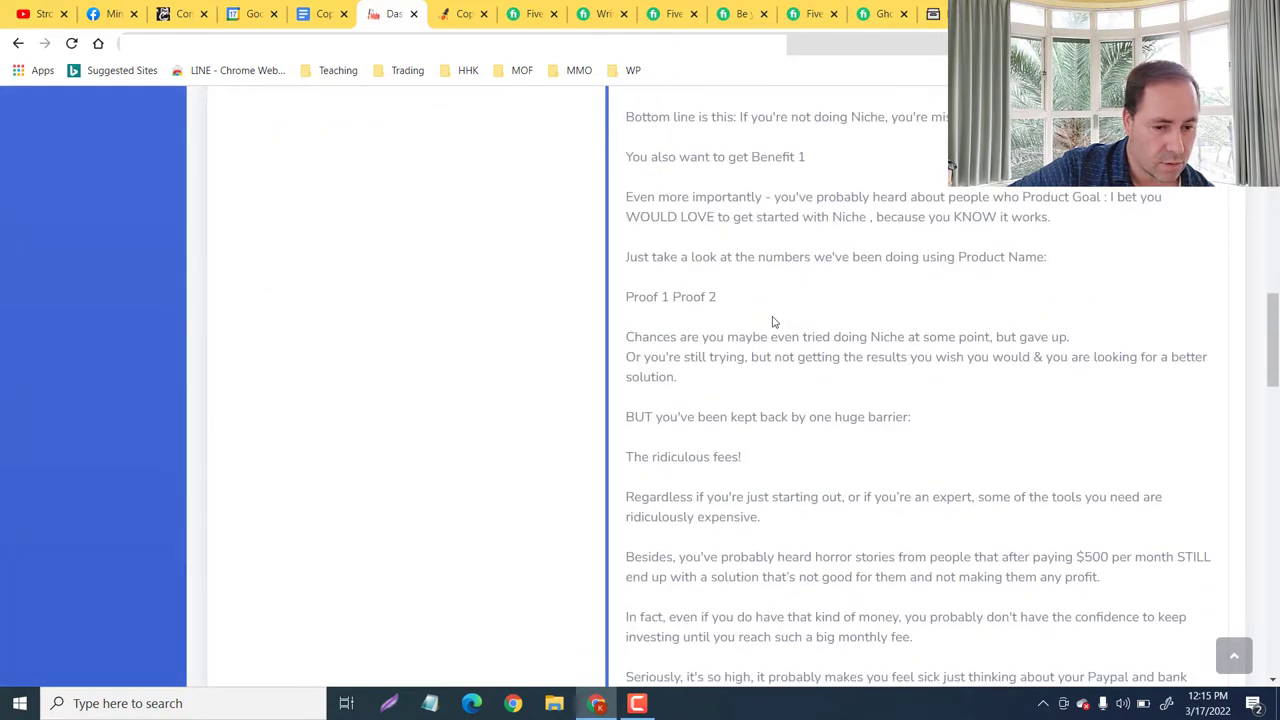
pyautogui.scroll(10, 772, 322)
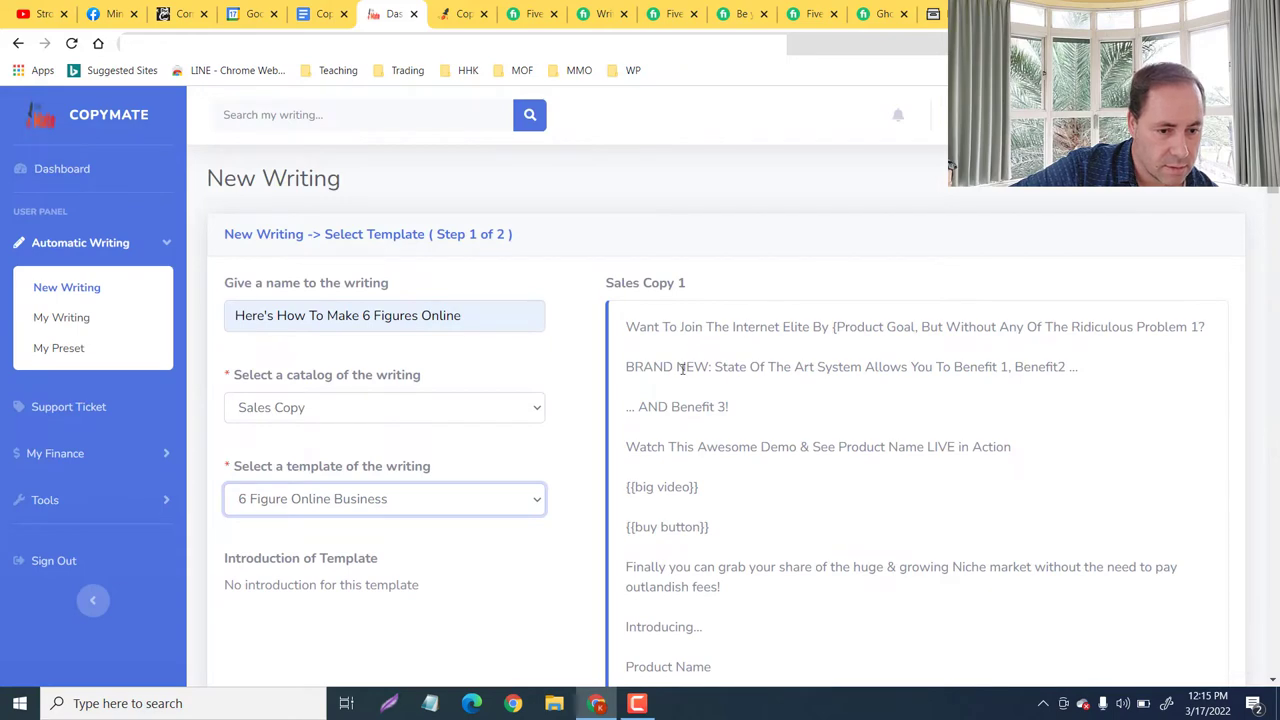
pyautogui.scroll(-20, 829, 380)
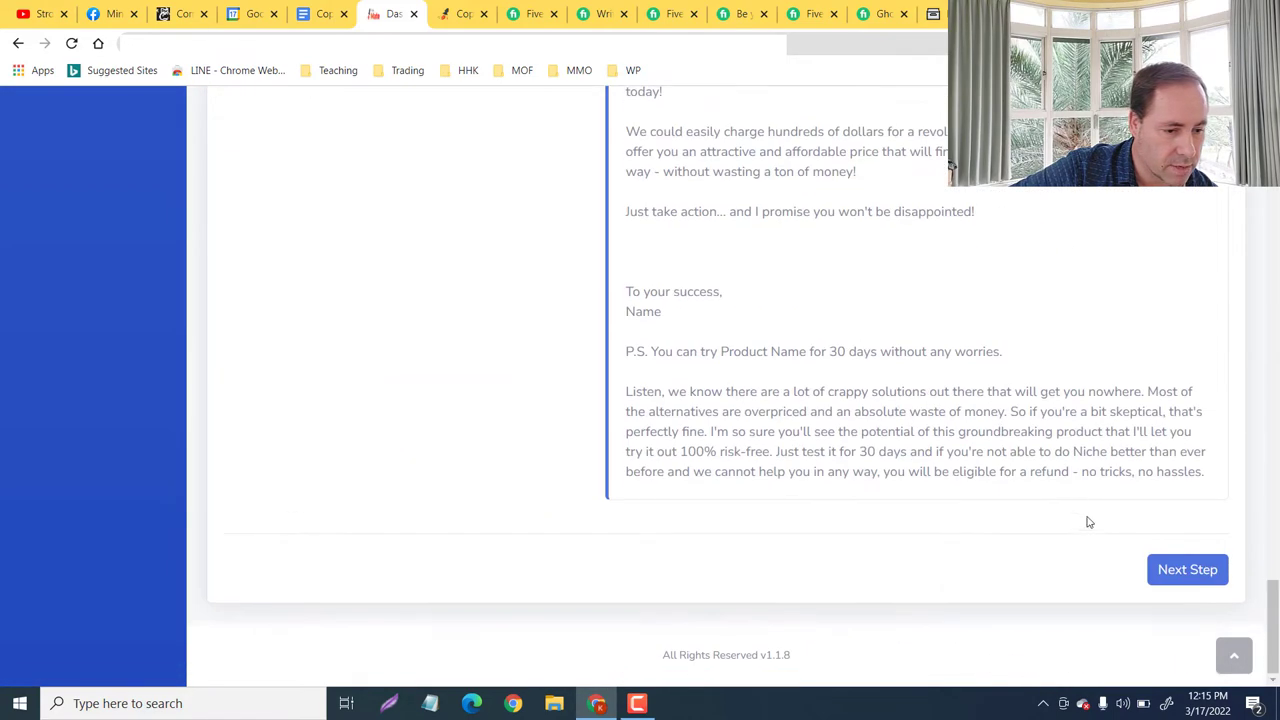
pyautogui.click(1180, 570)
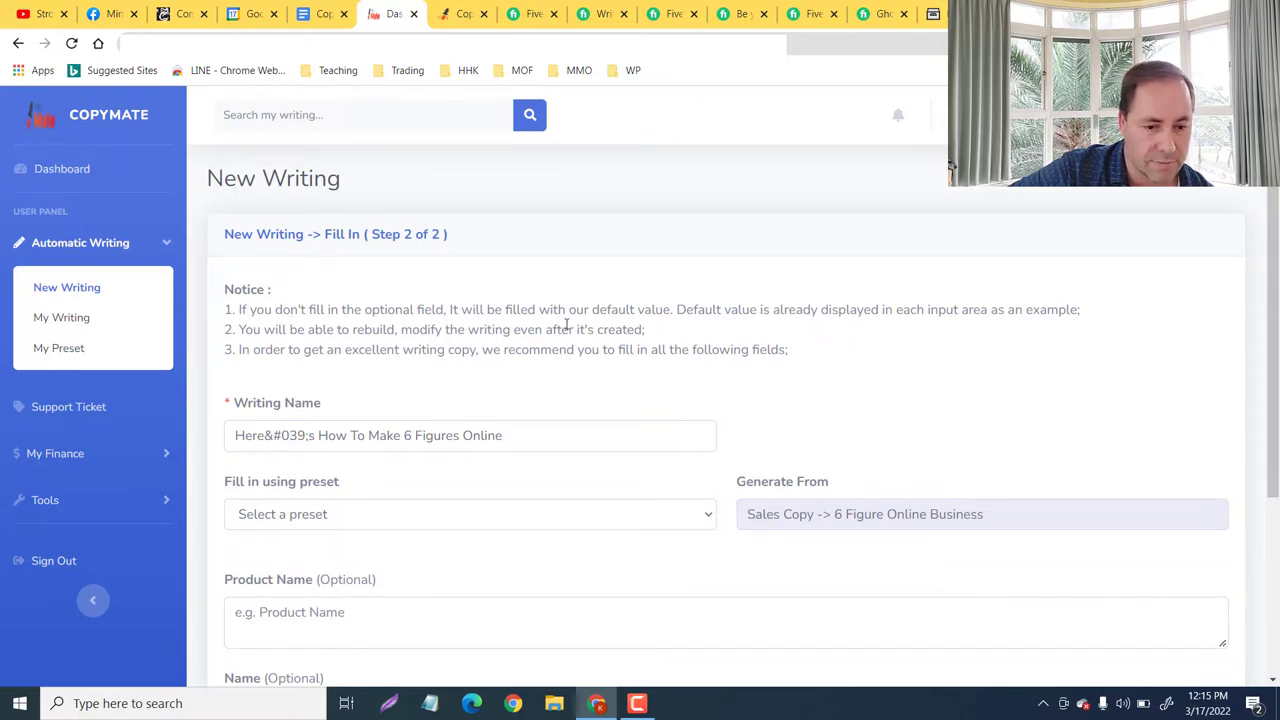
# Read the notice about optional fields and rebuilding, and check the preset and Generate From fields.
pyautogui.moveTo(663, 309); pyautogui.dragTo(955, 312)
pyautogui.click(960, 316)
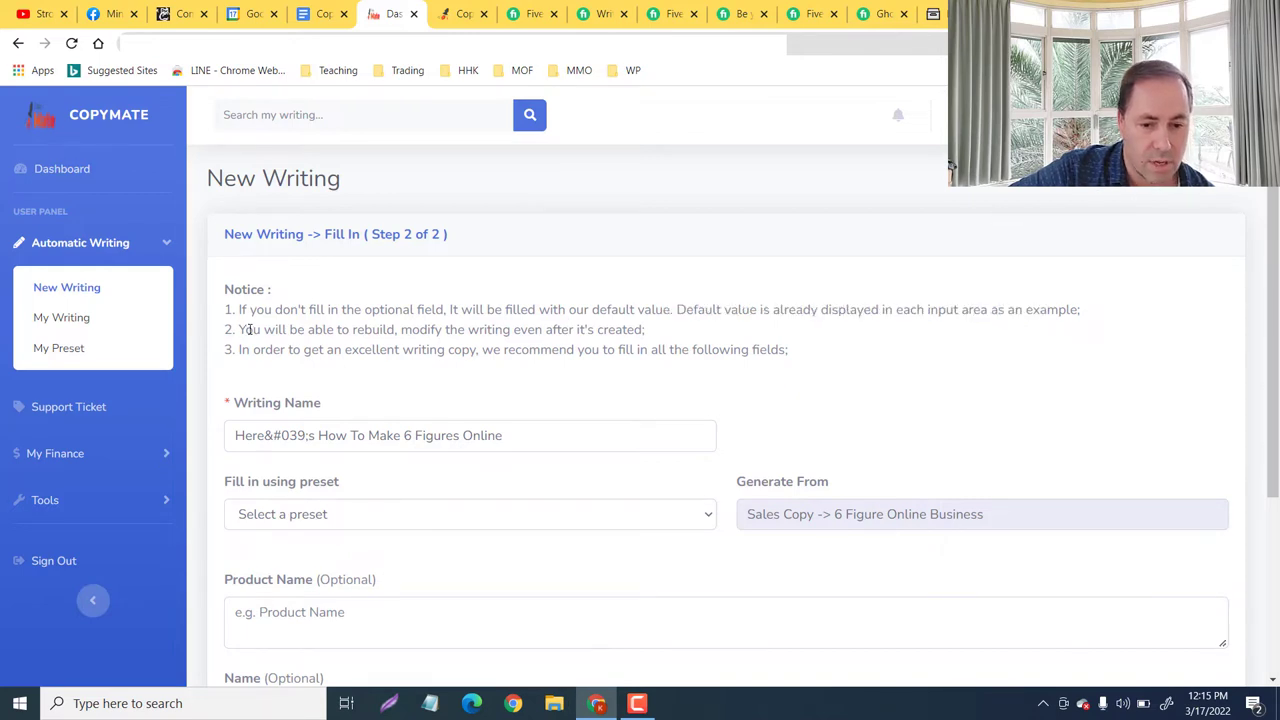
pyautogui.moveTo(249, 329); pyautogui.dragTo(765, 356)
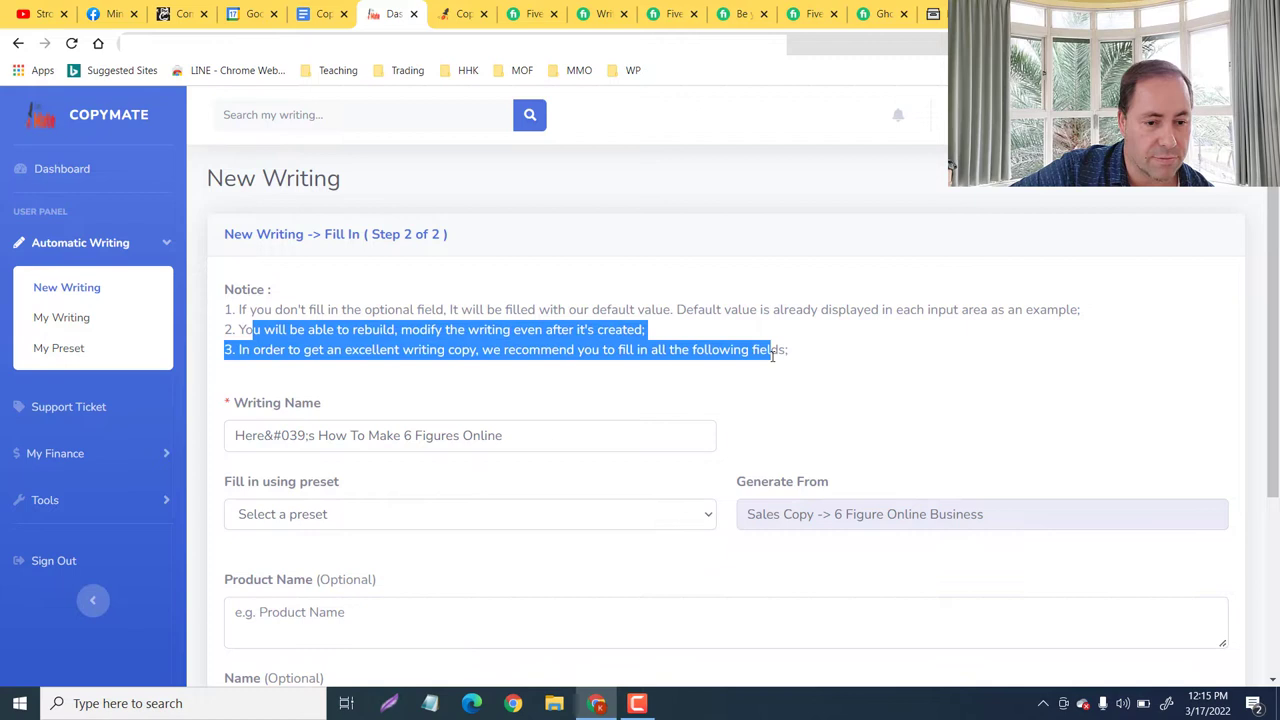
pyautogui.click(747, 356)
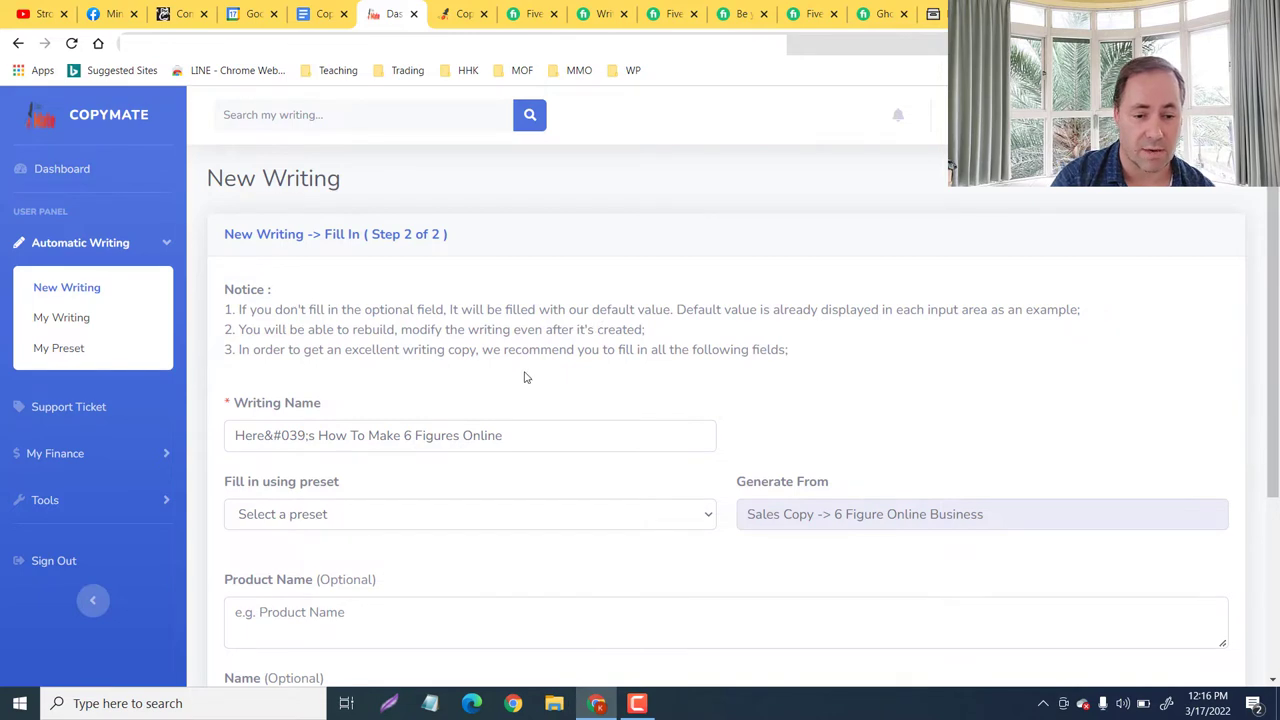
pyautogui.scroll(-2, 524, 375)
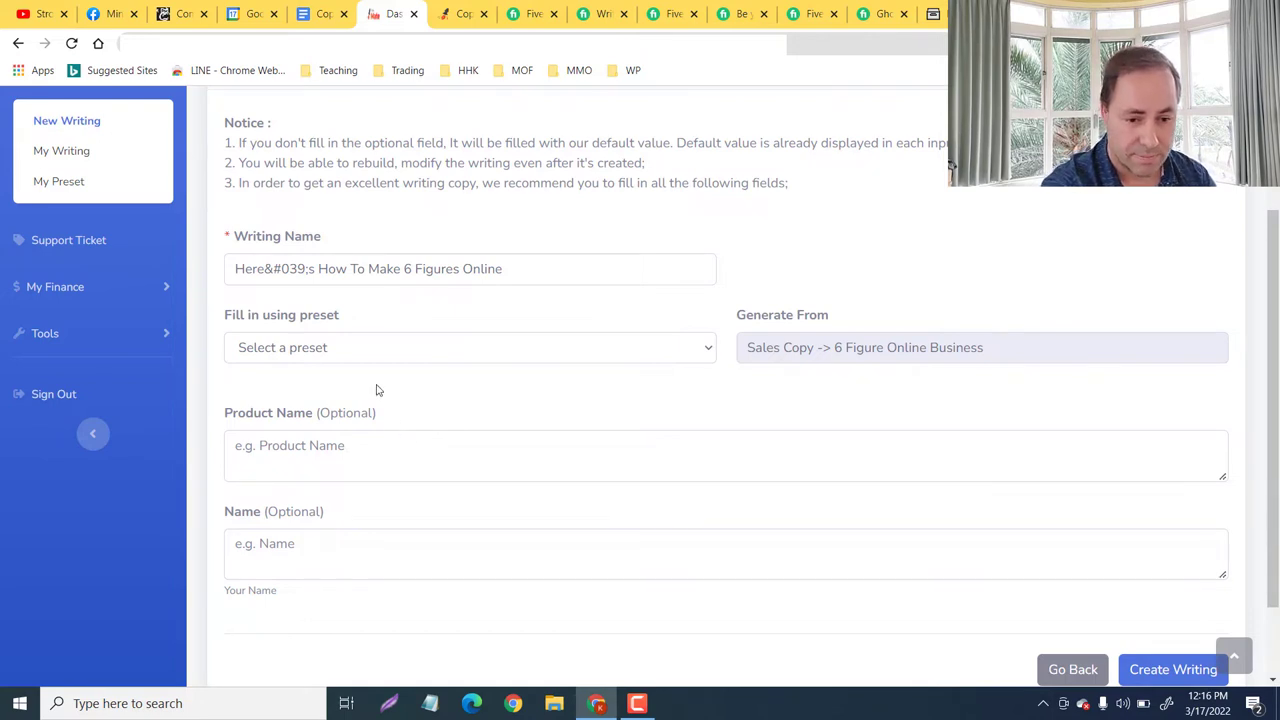
pyautogui.click(705, 351)
pyautogui.click(705, 353)
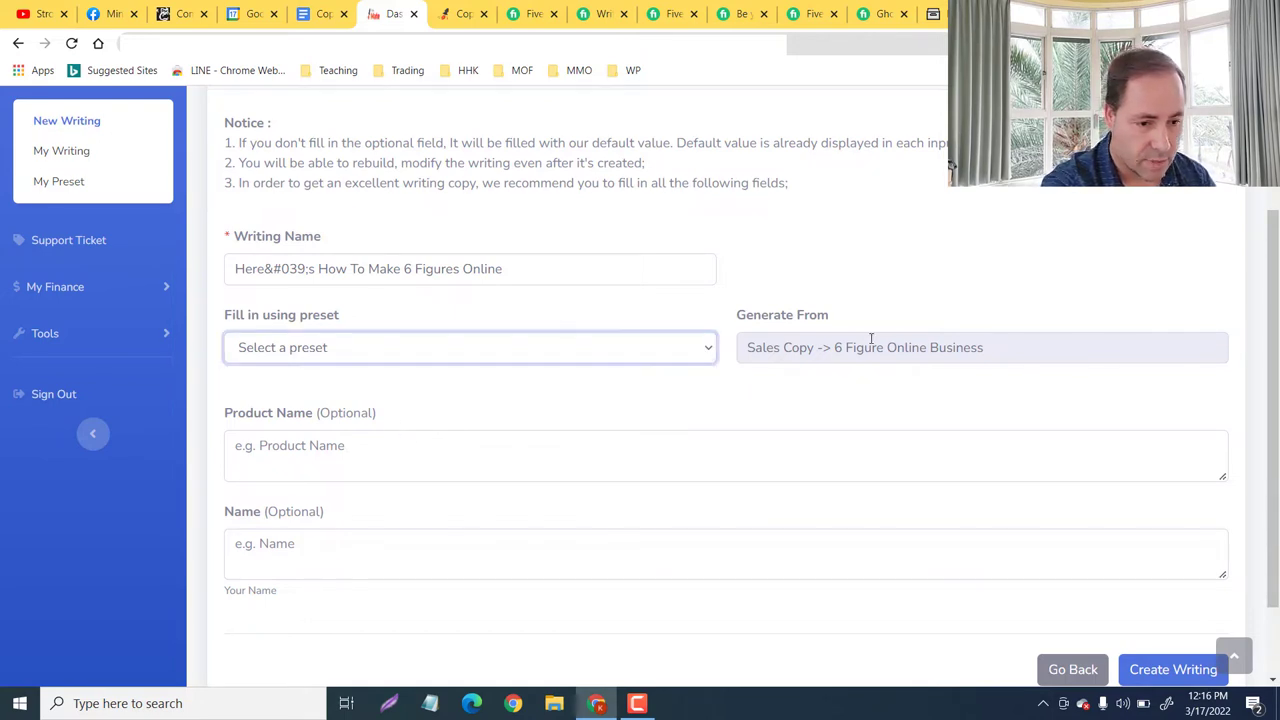
pyautogui.click(827, 349)
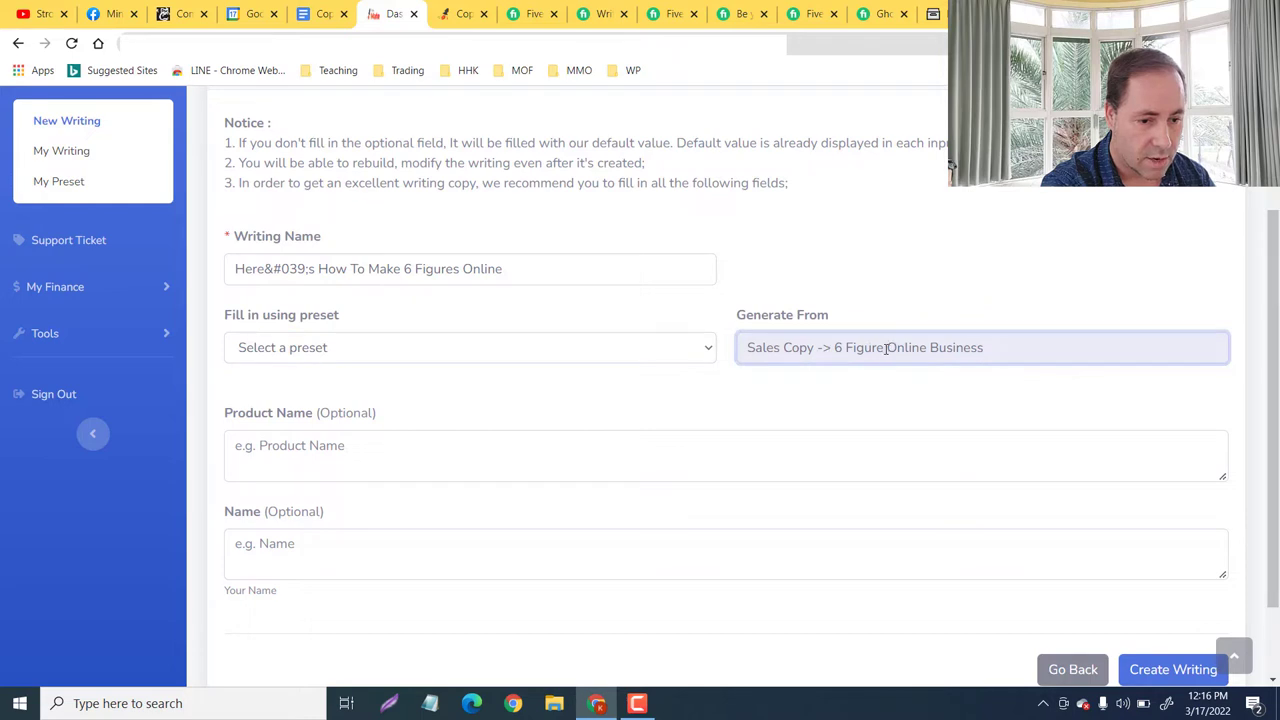
# Fill in "Financial Key" as the product name and the author's demo name, and create the writing.
pyautogui.click(381, 450)
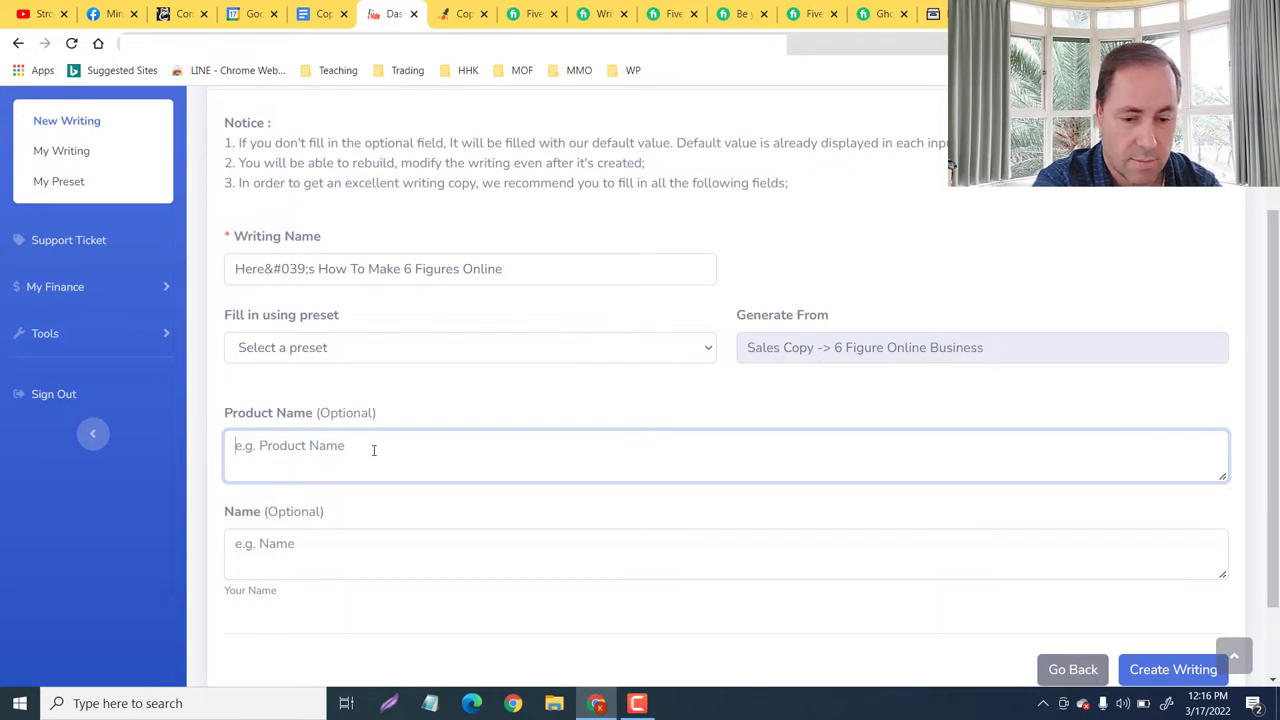
pyautogui.write('Finan')
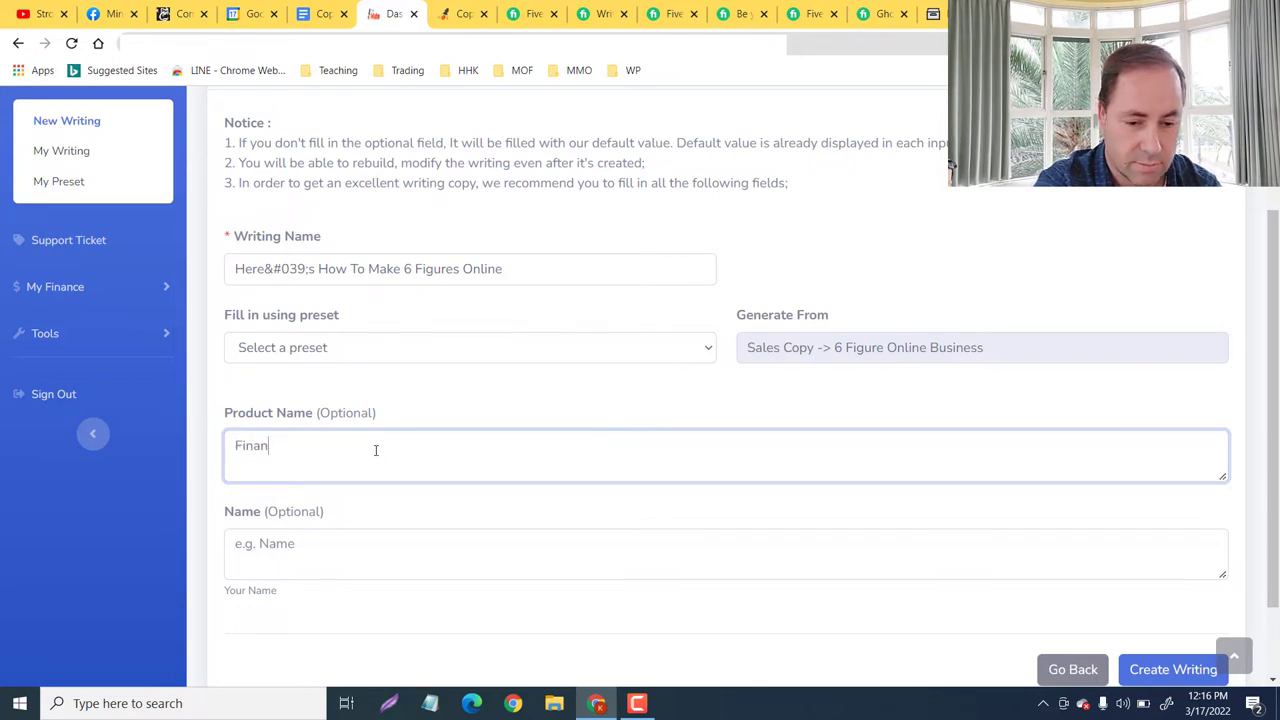
pyautogui.write('cial Key')
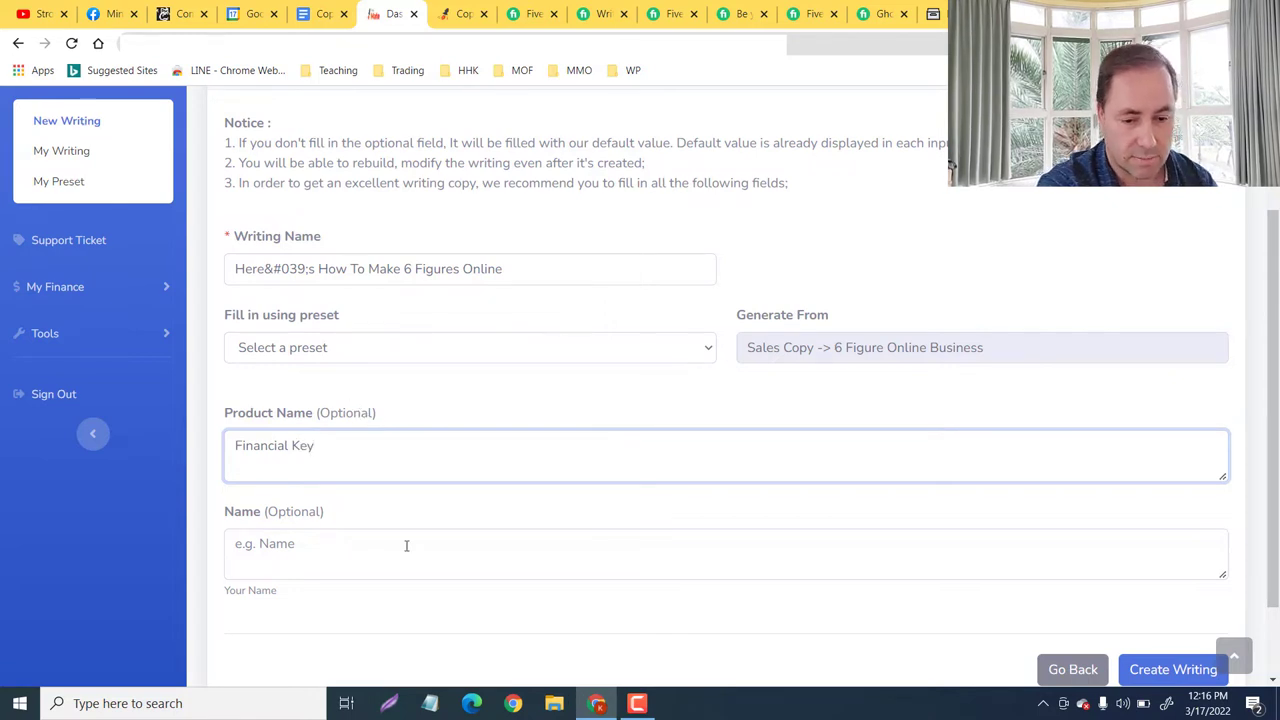
pyautogui.click(338, 546)
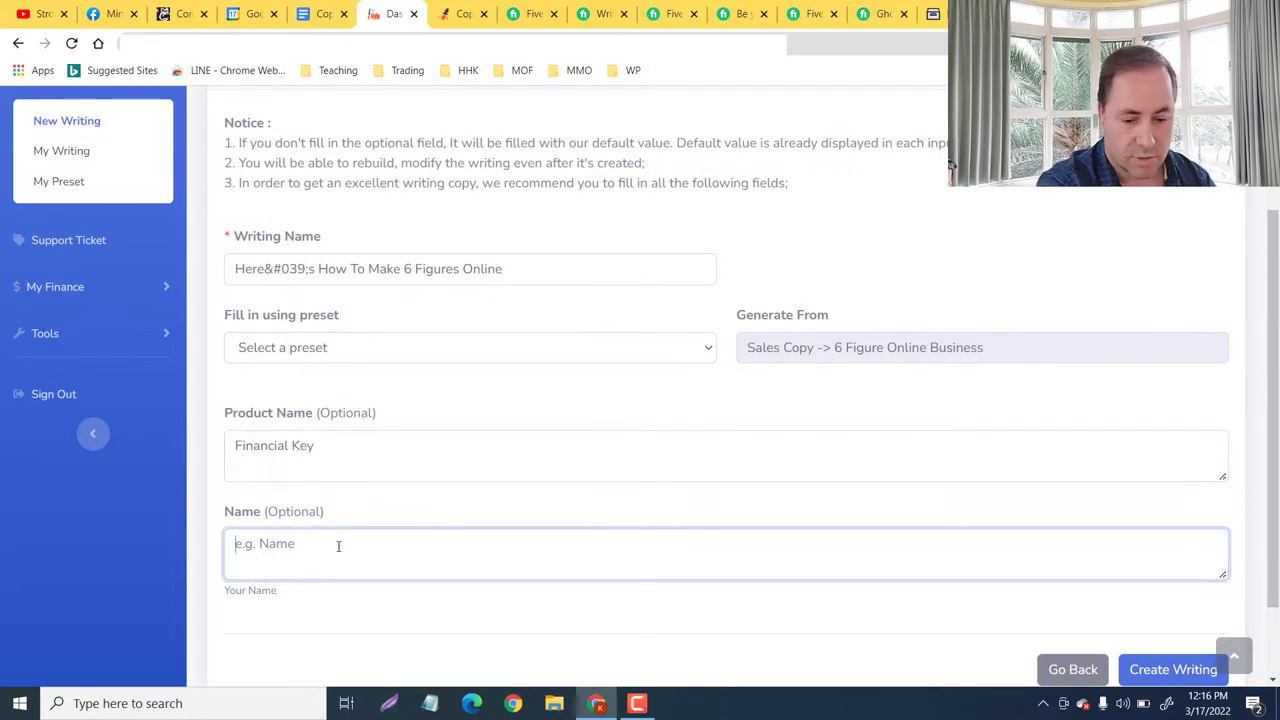
pyautogui.write('Keiron')
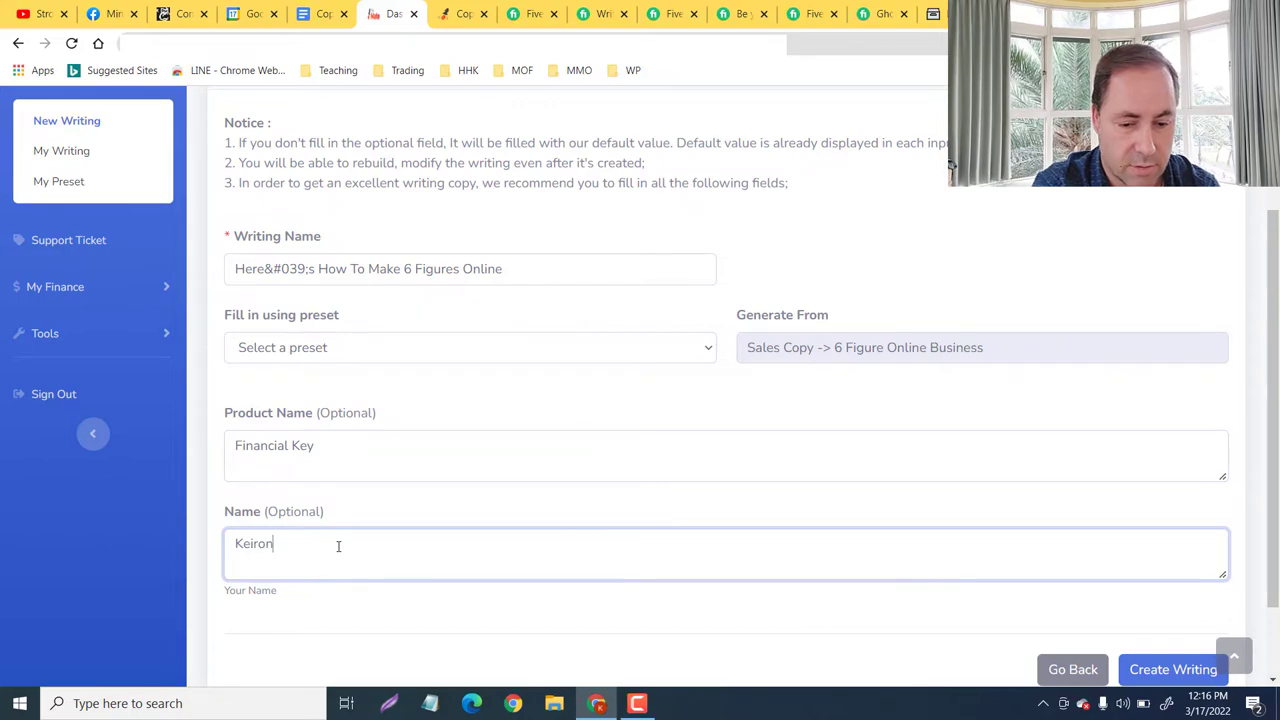
pyautogui.write("'s Demo")
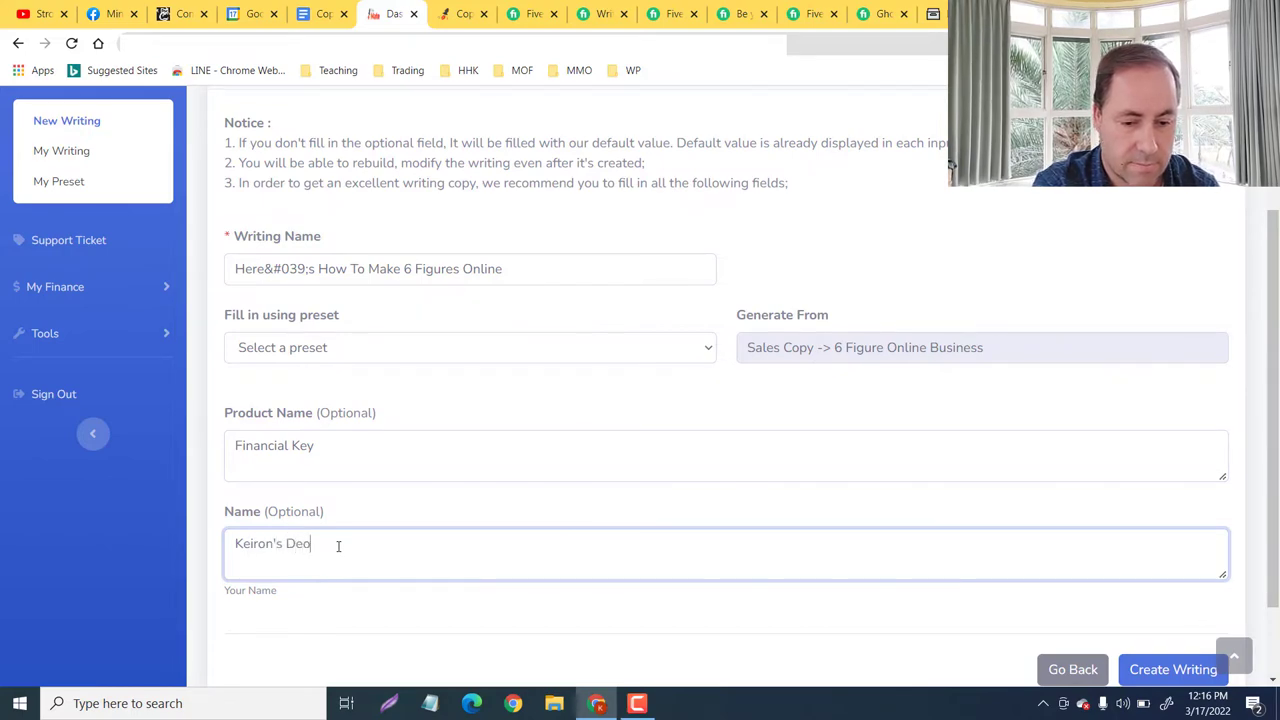
pyautogui.scroll(1, 338, 546)
pyautogui.scroll(-3, 338, 543)
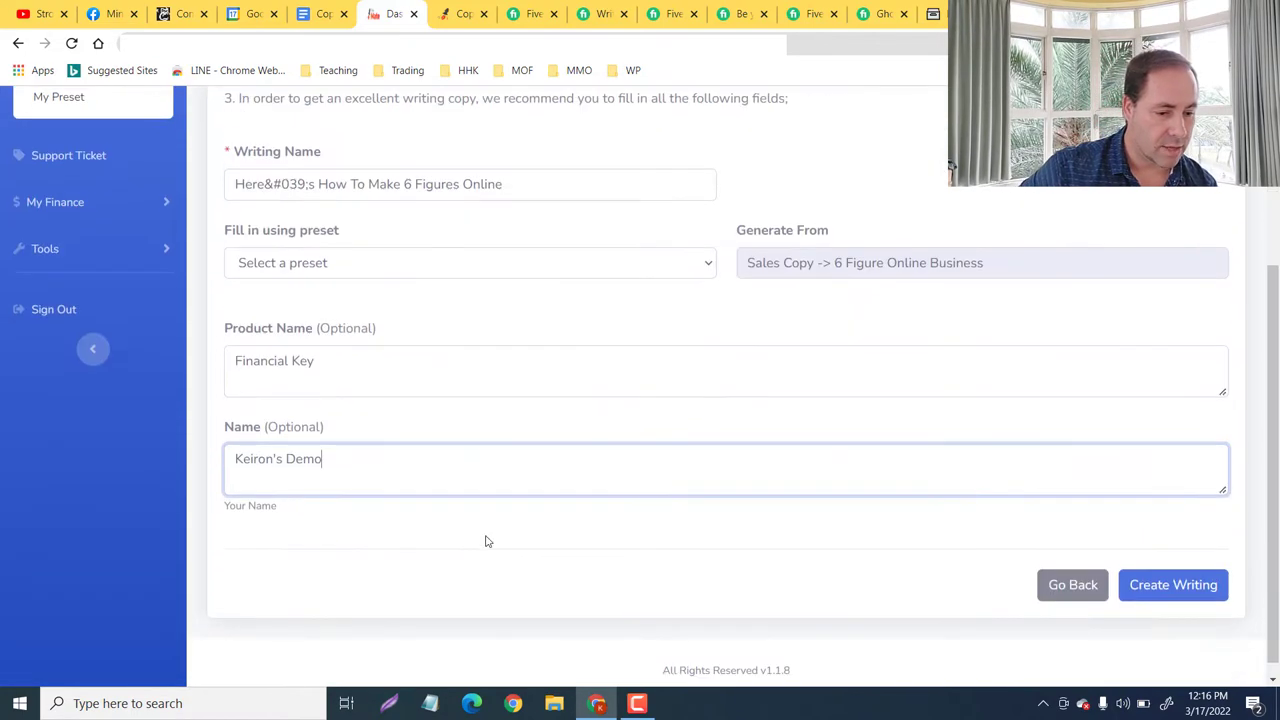
pyautogui.click(1174, 569)
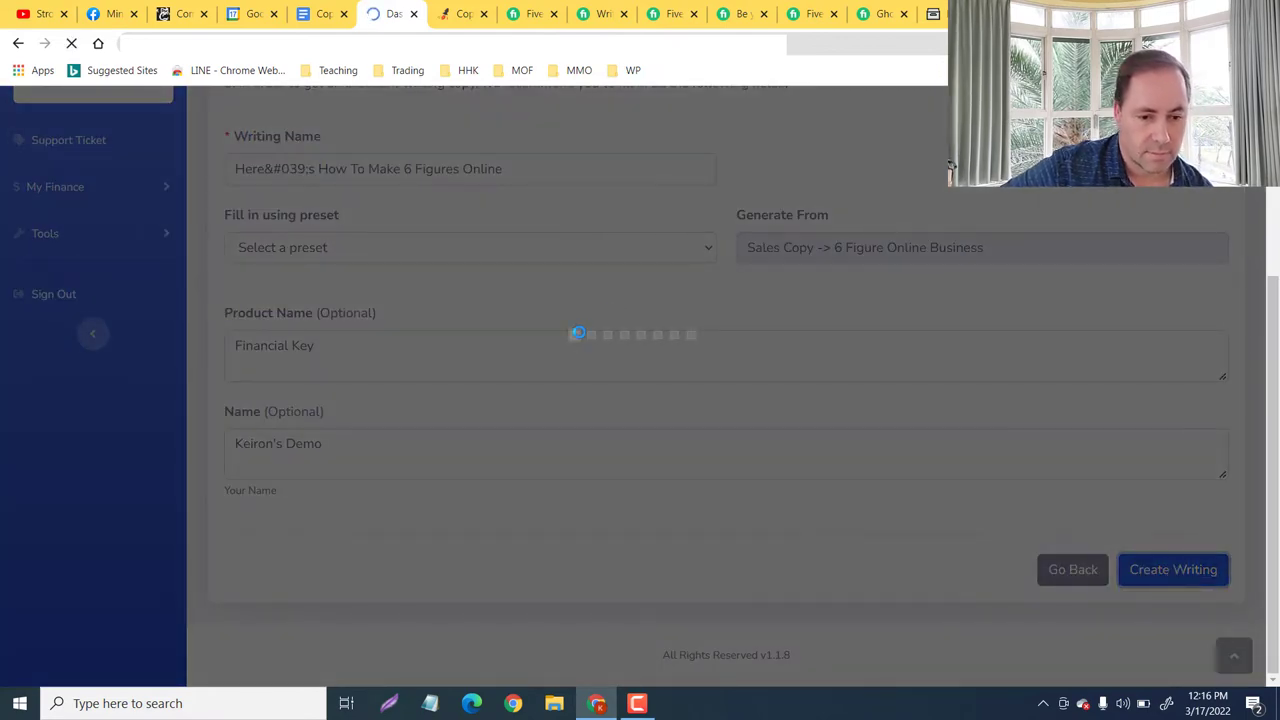
# Read through the generated "6 Figure Online Business" sales copy, including where the product name and author name are inserted.
pyautogui.scroll(-4, 410, 347)
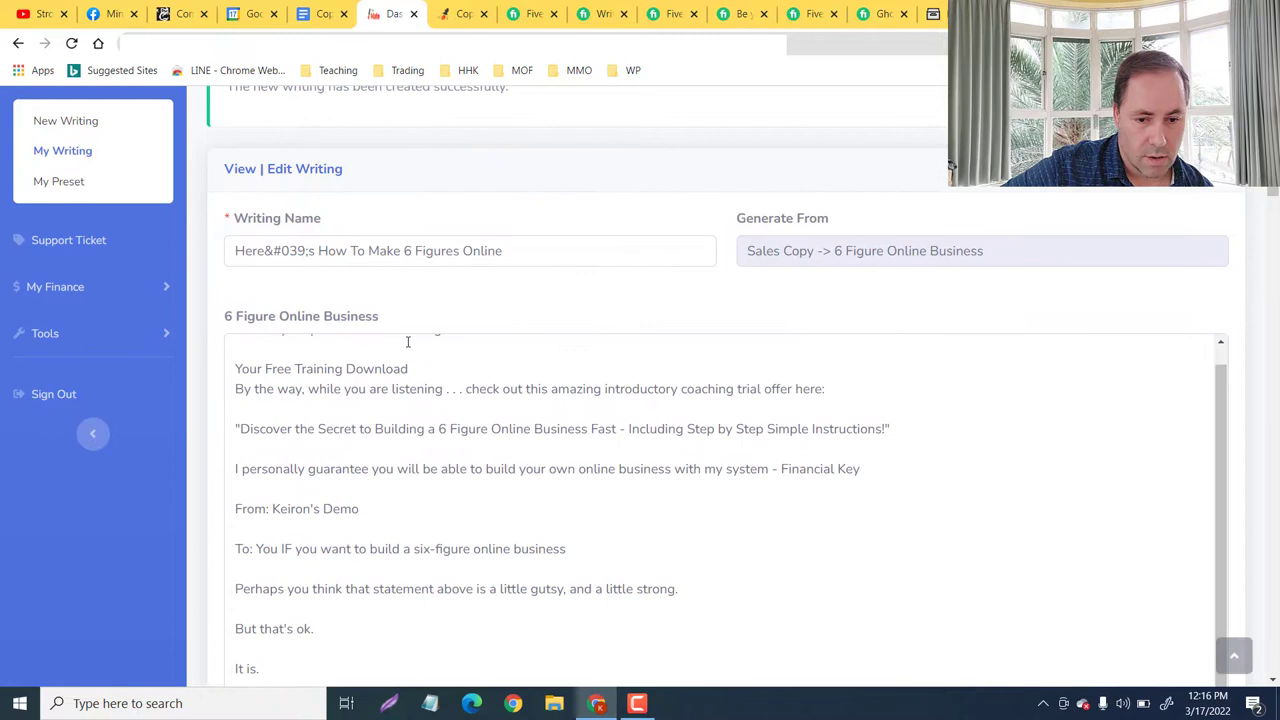
pyautogui.scroll(2, 400, 380)
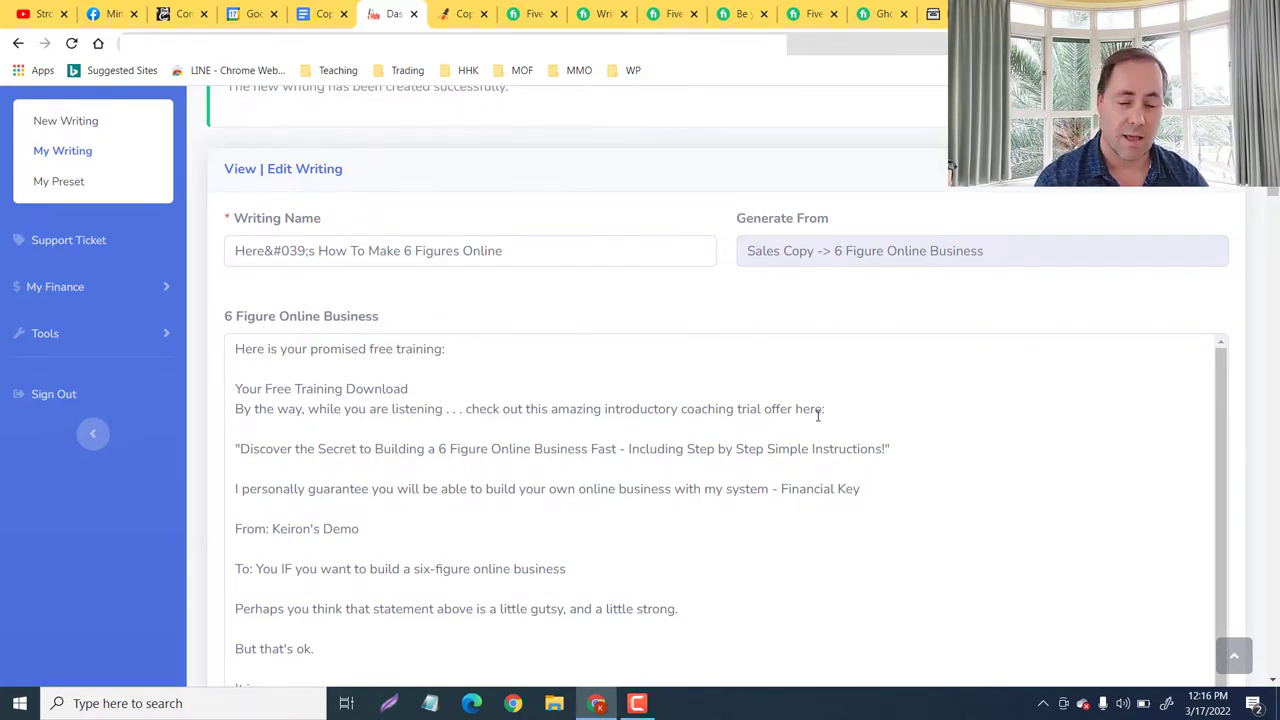
pyautogui.scroll(-1, 818, 415)
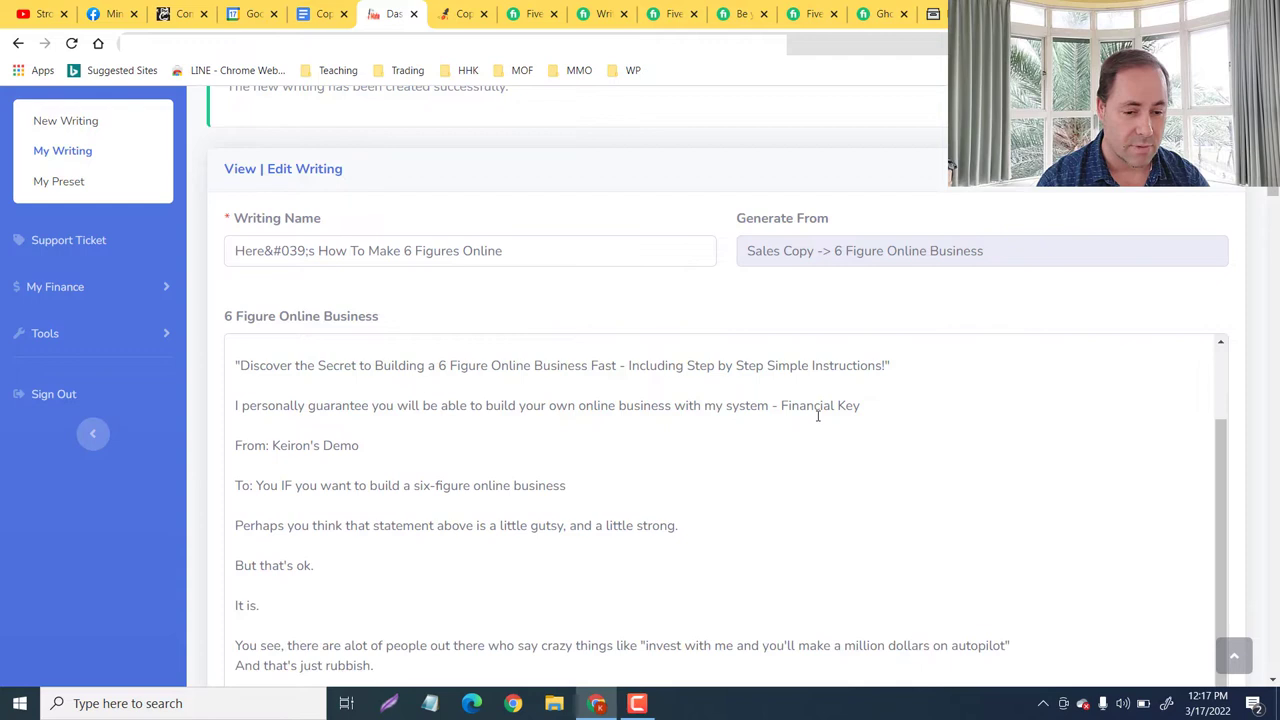
pyautogui.scroll(1, 818, 415)
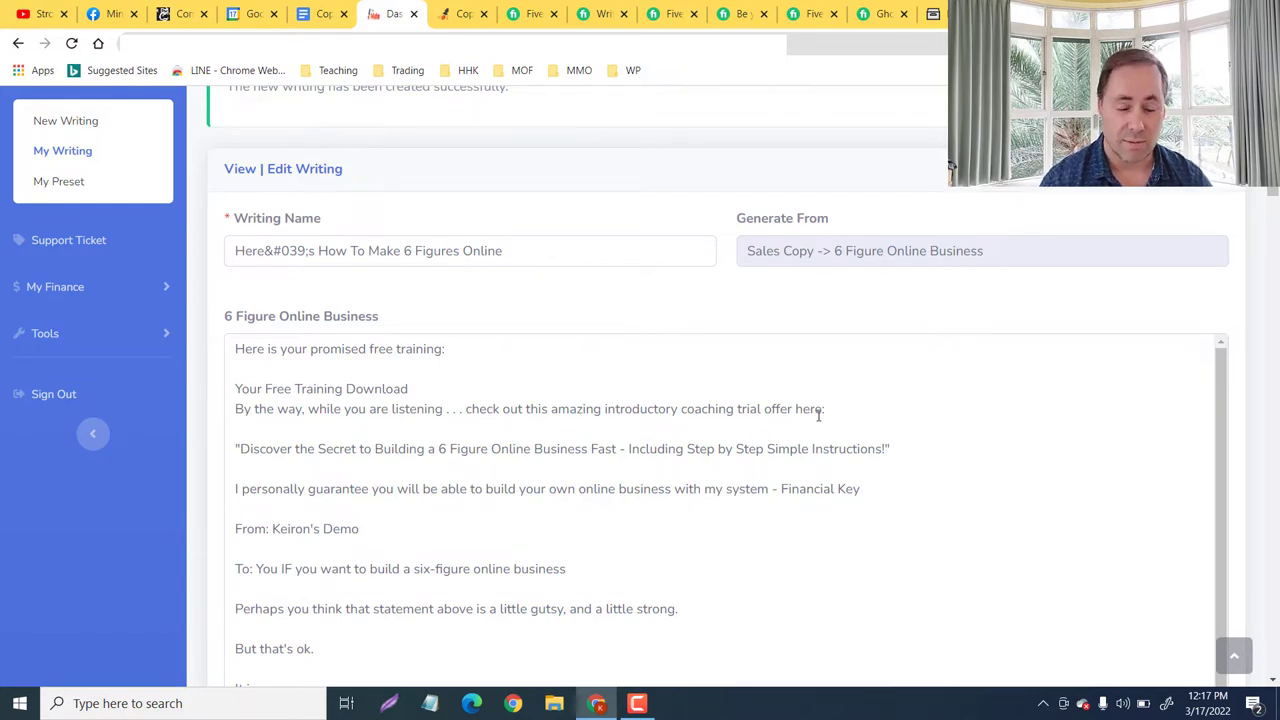
pyautogui.scroll(-1, 650, 466)
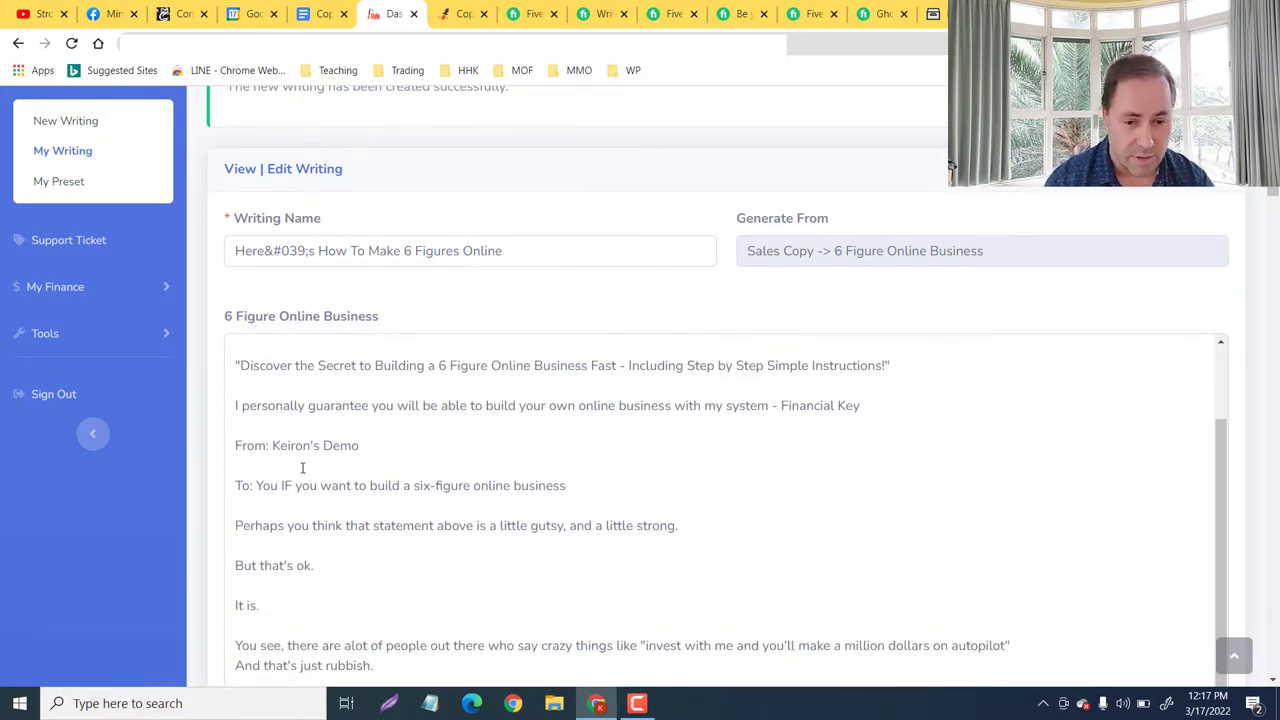
pyautogui.scroll(-3, 290, 487)
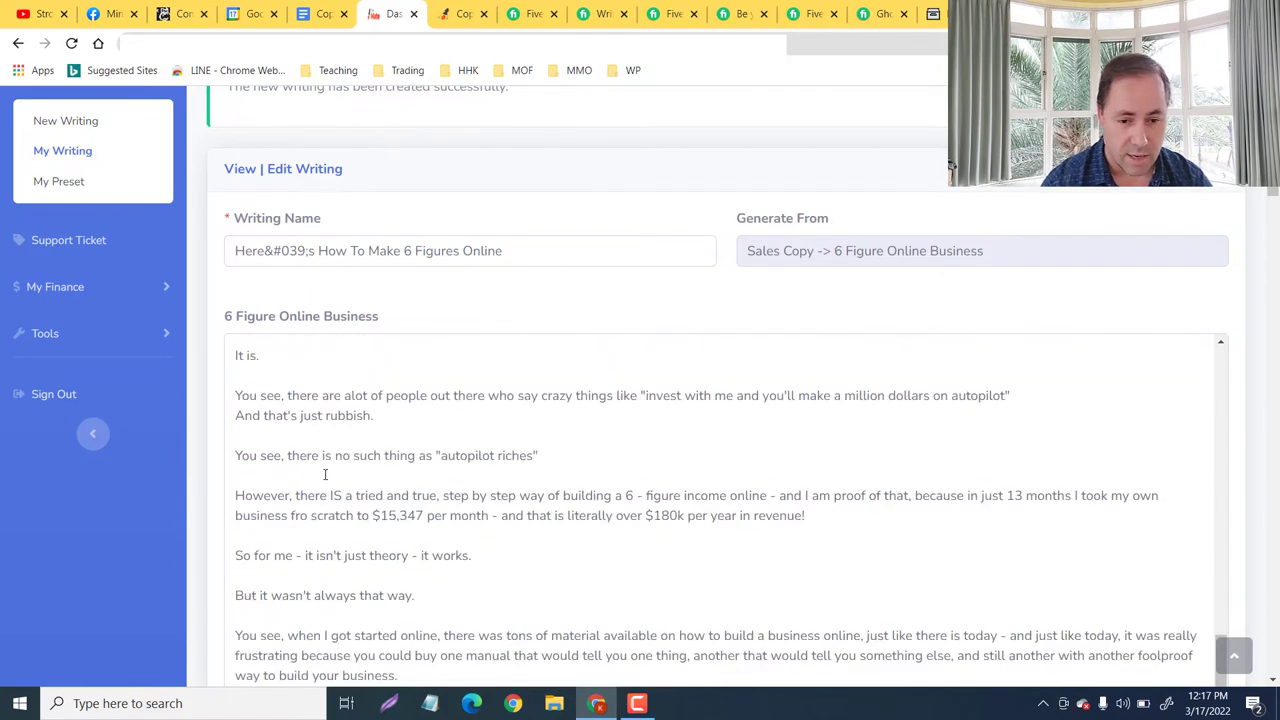
pyautogui.scroll(-2, 439, 452)
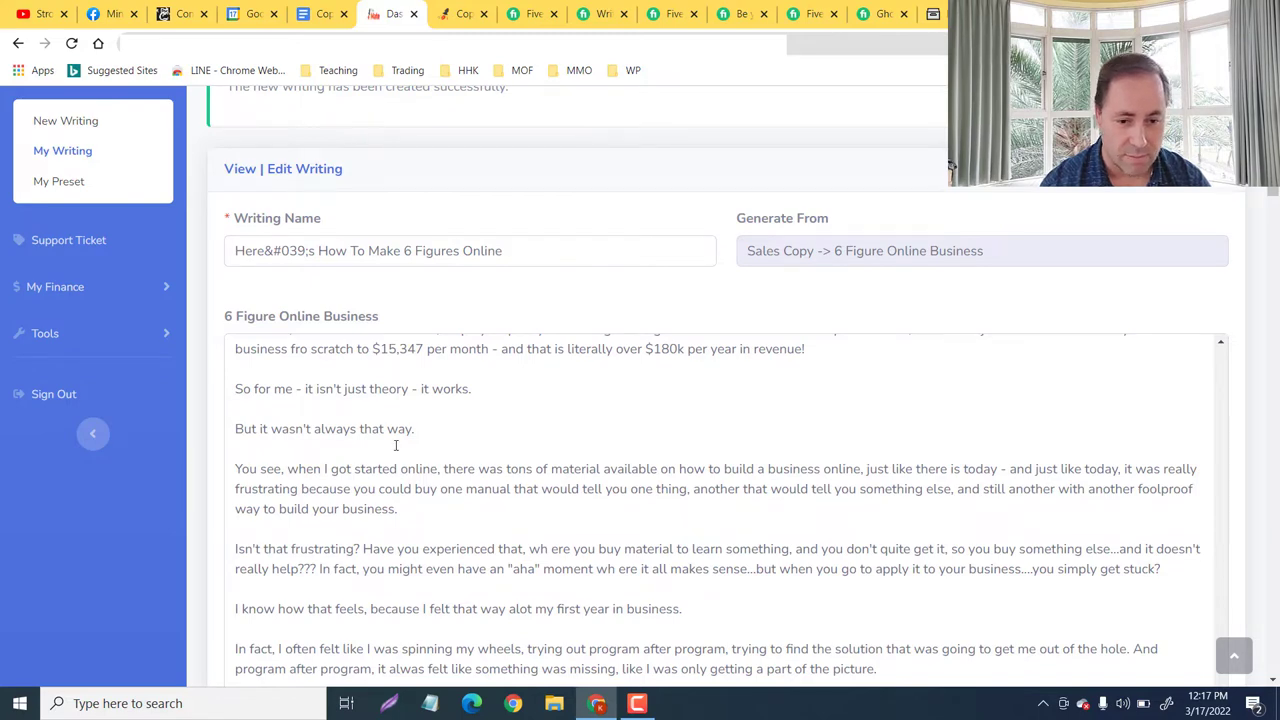
pyautogui.scroll(-2, 514, 461)
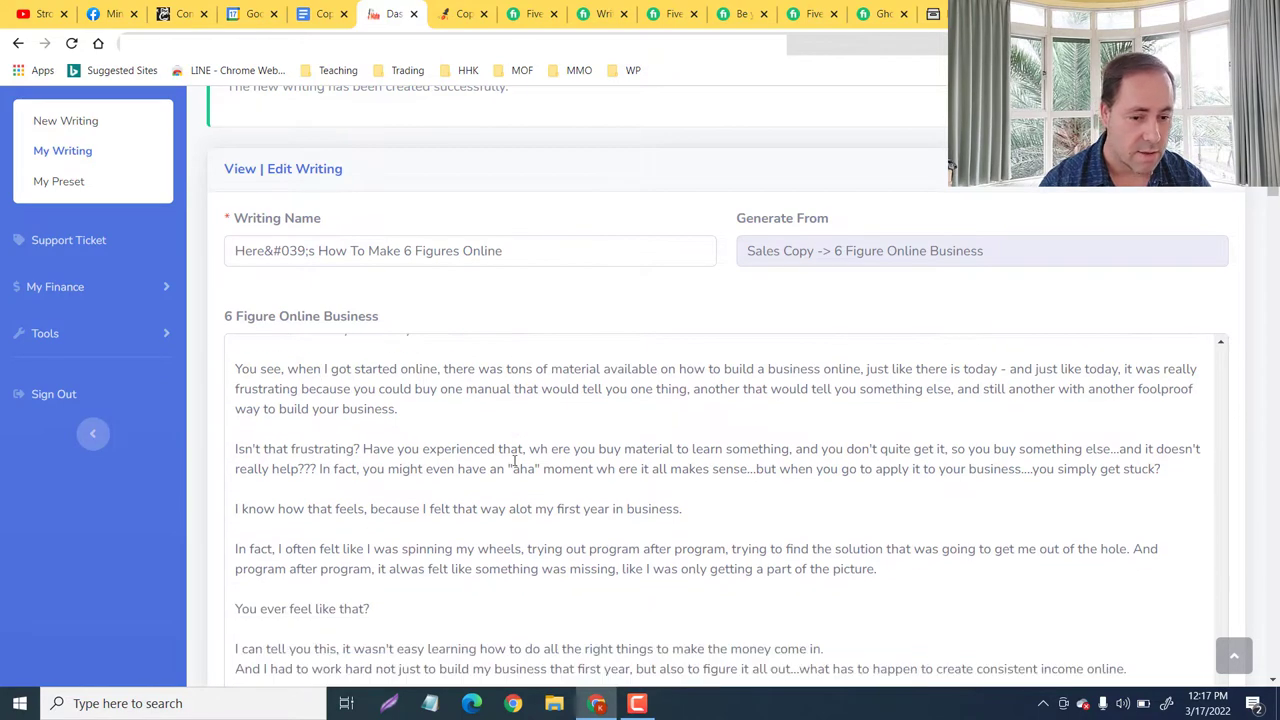
pyautogui.scroll(-6, 600, 470)
pyautogui.scroll(-6, 724, 486)
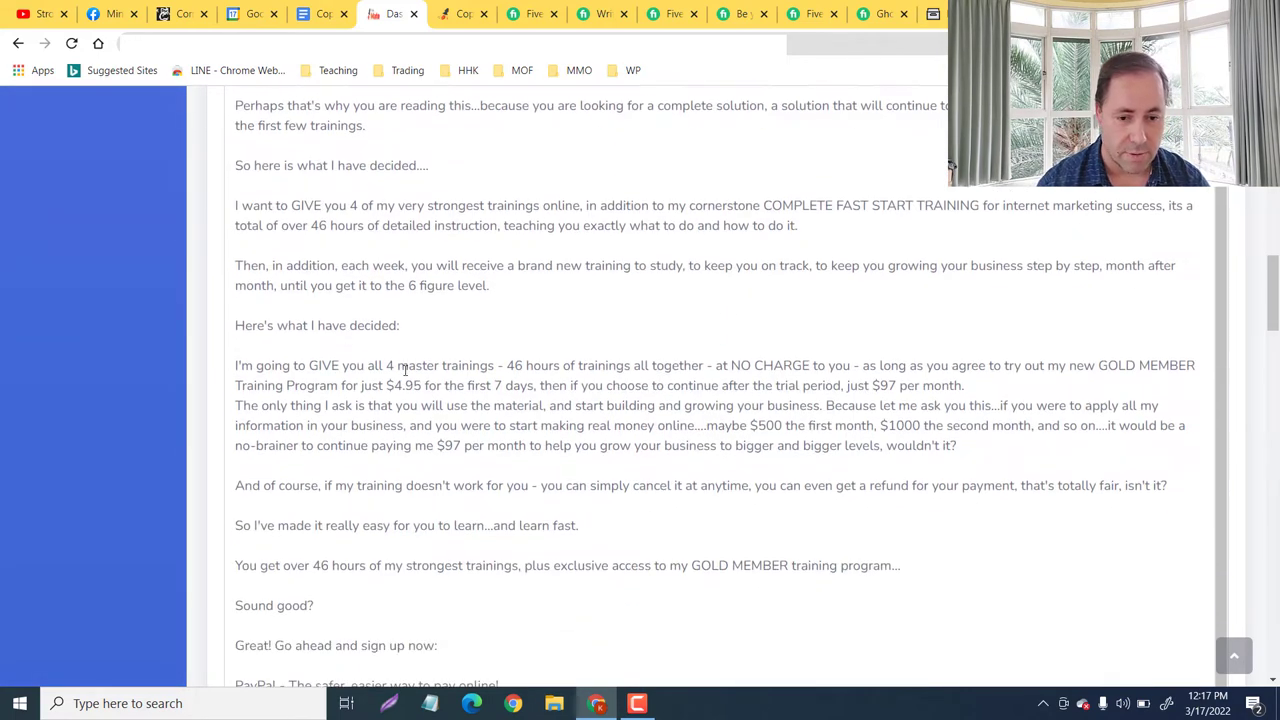
# Read the rest of the generated sales copy down to the purchase link placeholder, and save the writing.
pyautogui.scroll(-5, 644, 375)
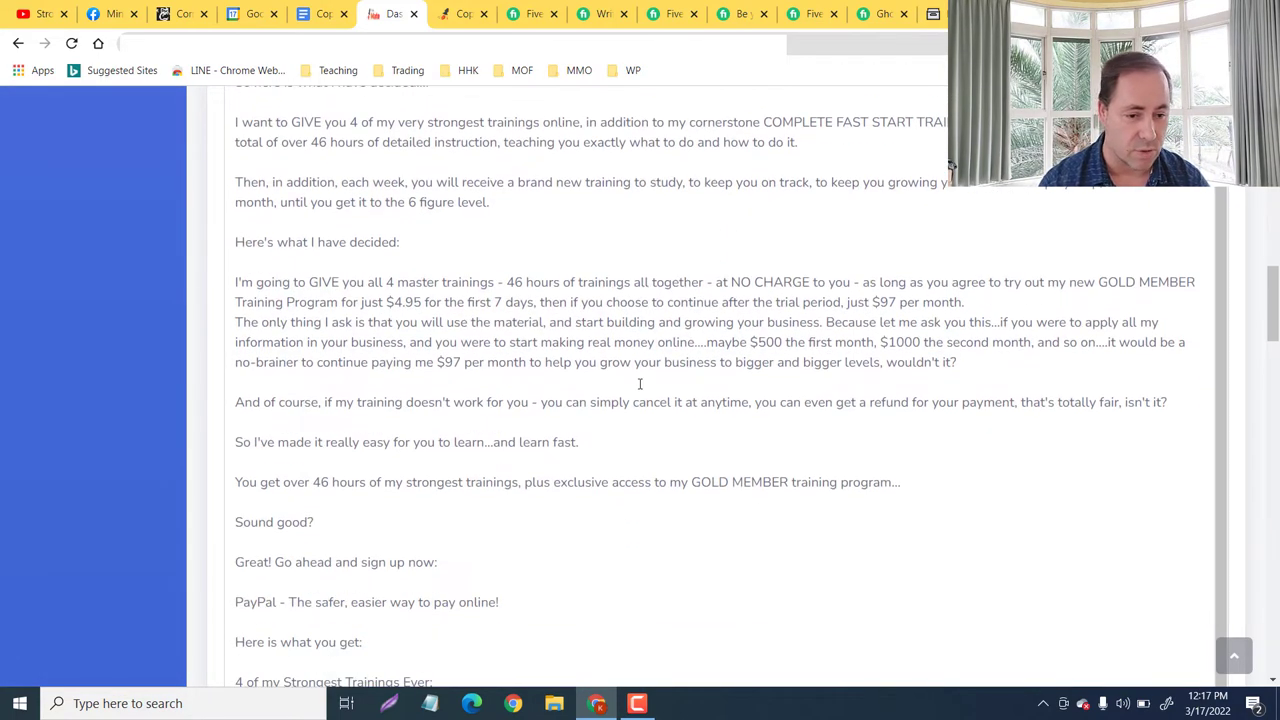
pyautogui.scroll(-10, 686, 378)
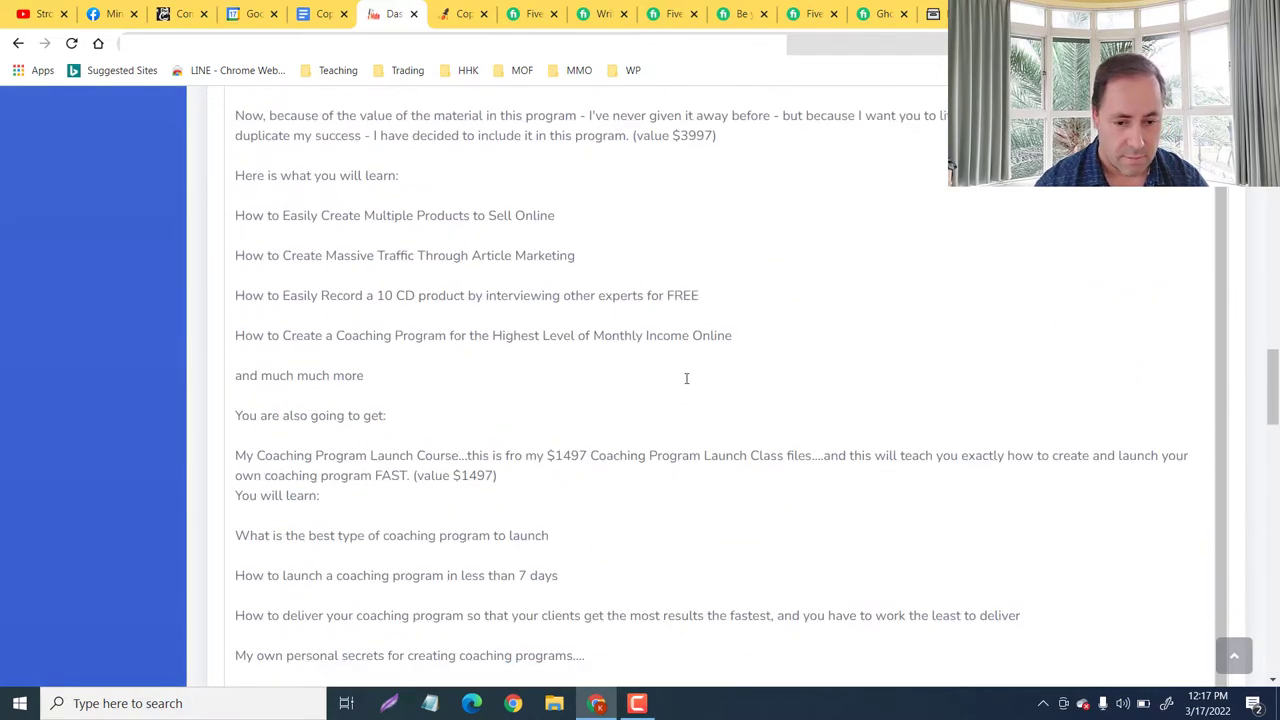
pyautogui.scroll(-15, 686, 378)
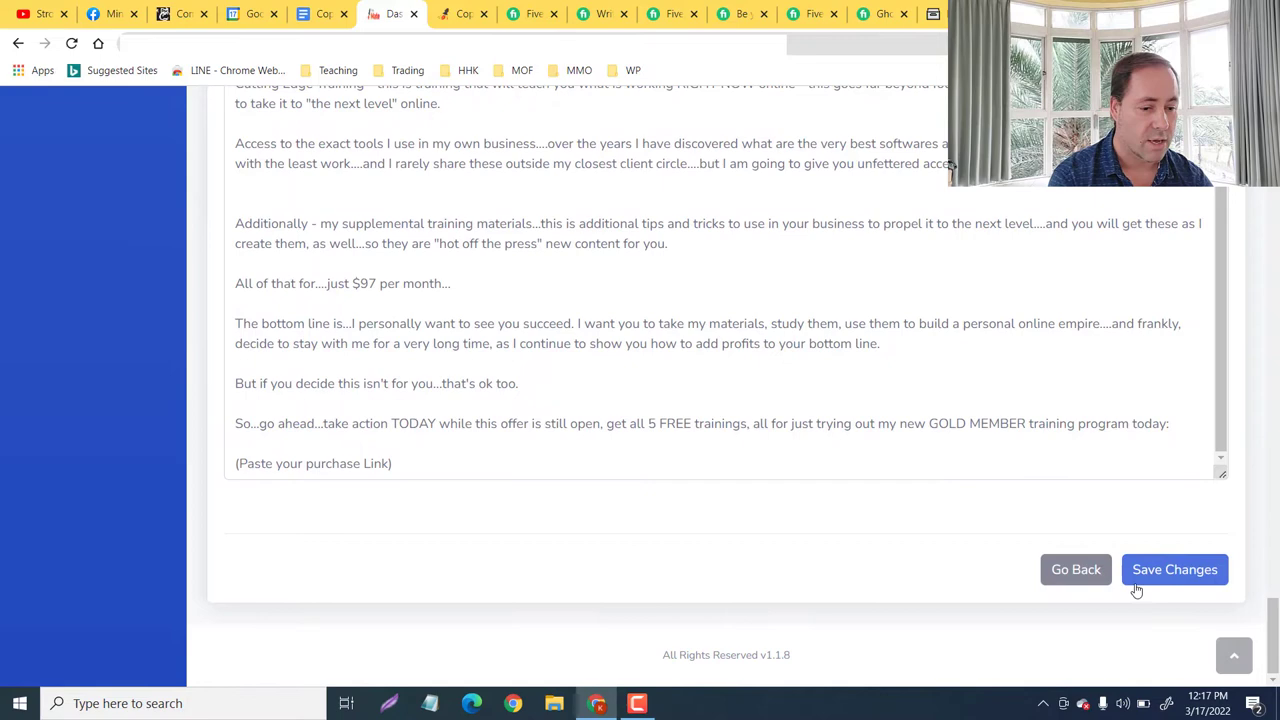
pyautogui.click(1172, 570)
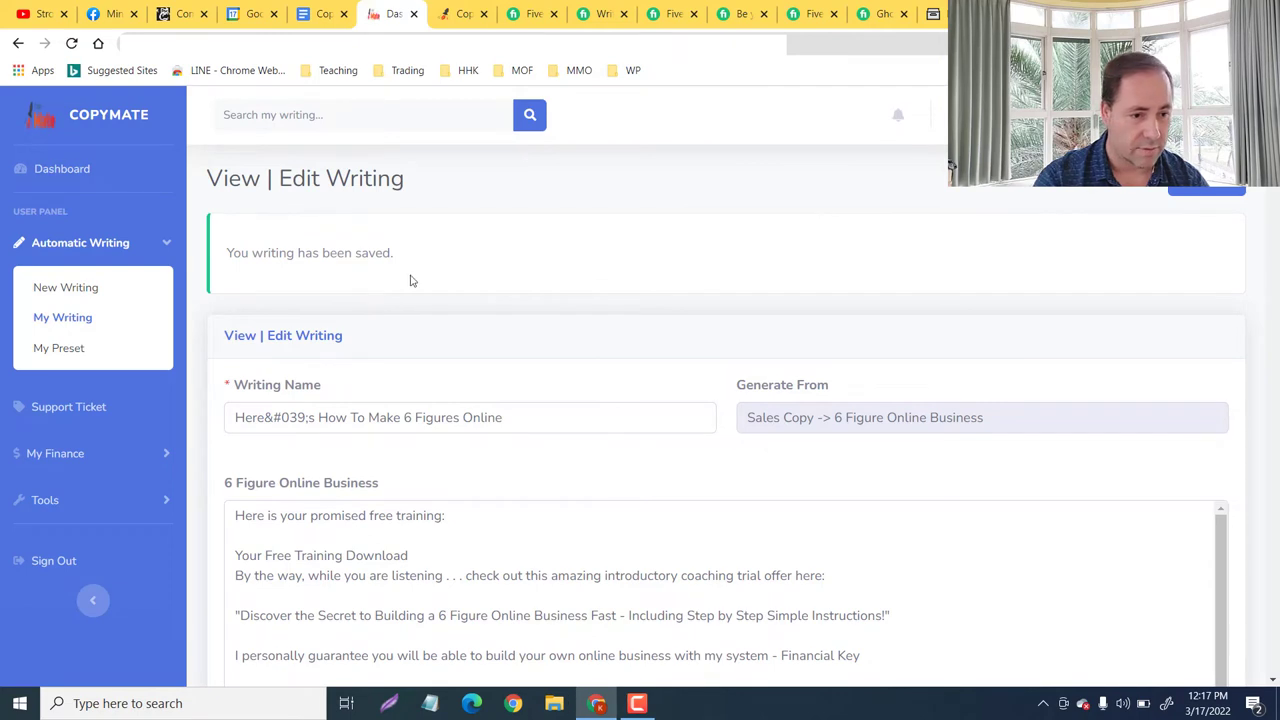
# Check the actions available for the saved writing and look through the preset, finance and tools sections.
pyautogui.click(1210, 189)
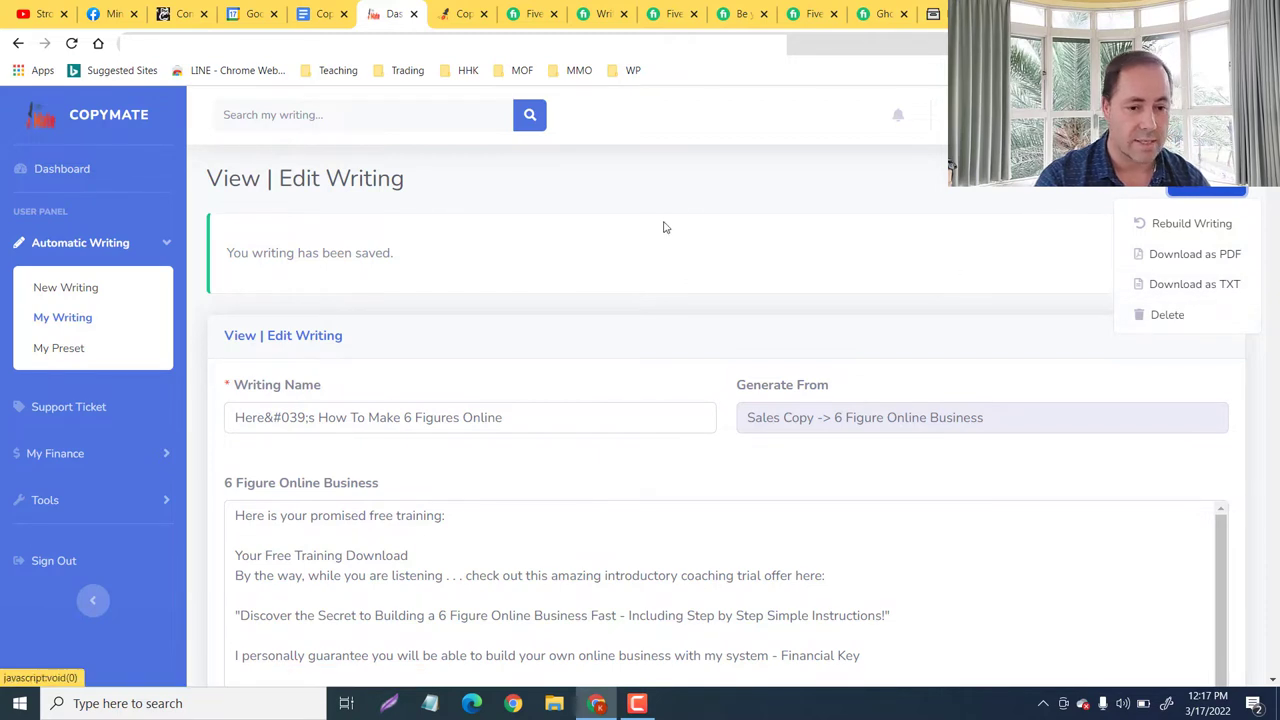
pyautogui.click(680, 194)
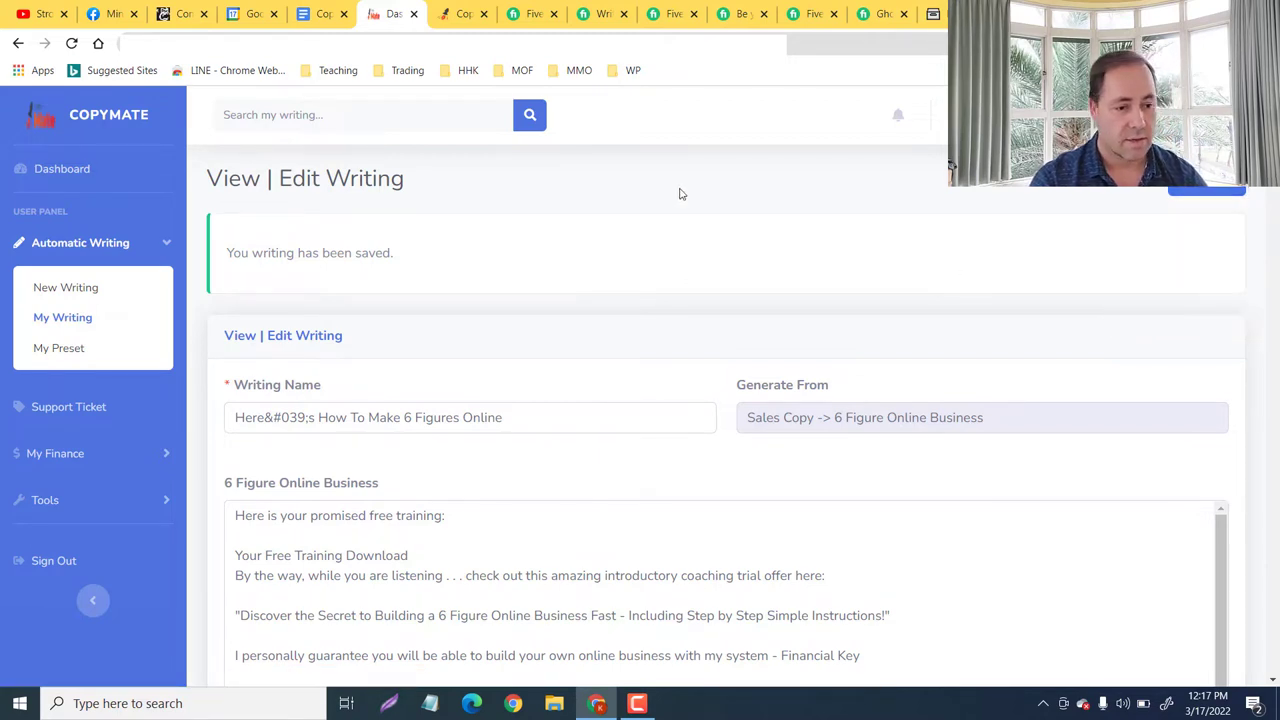
pyautogui.click(34, 349)
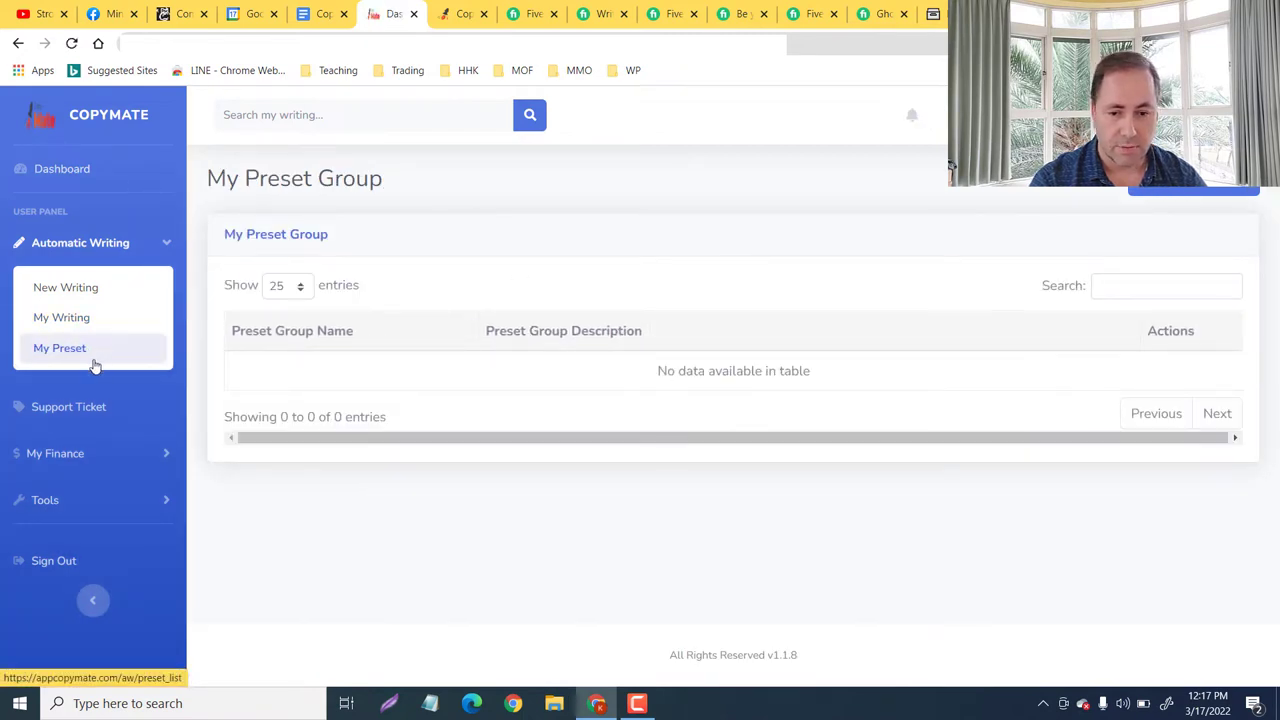
pyautogui.click(115, 458)
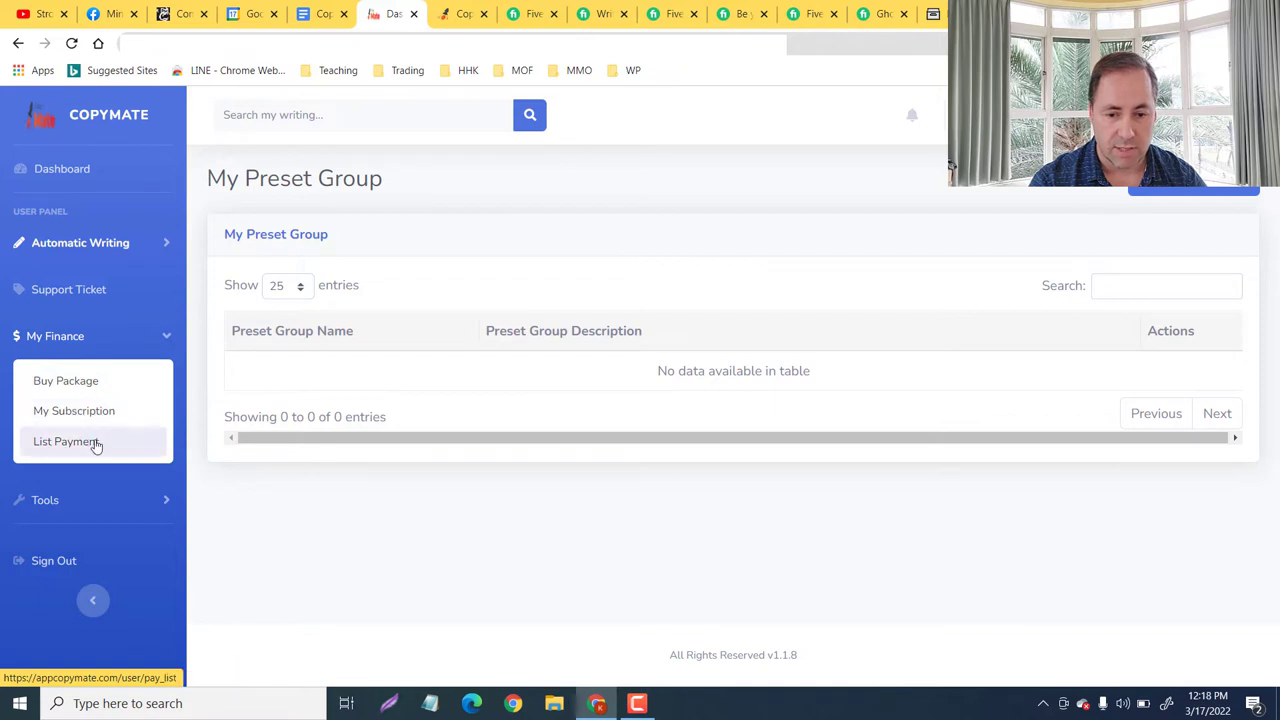
pyautogui.click(160, 500)
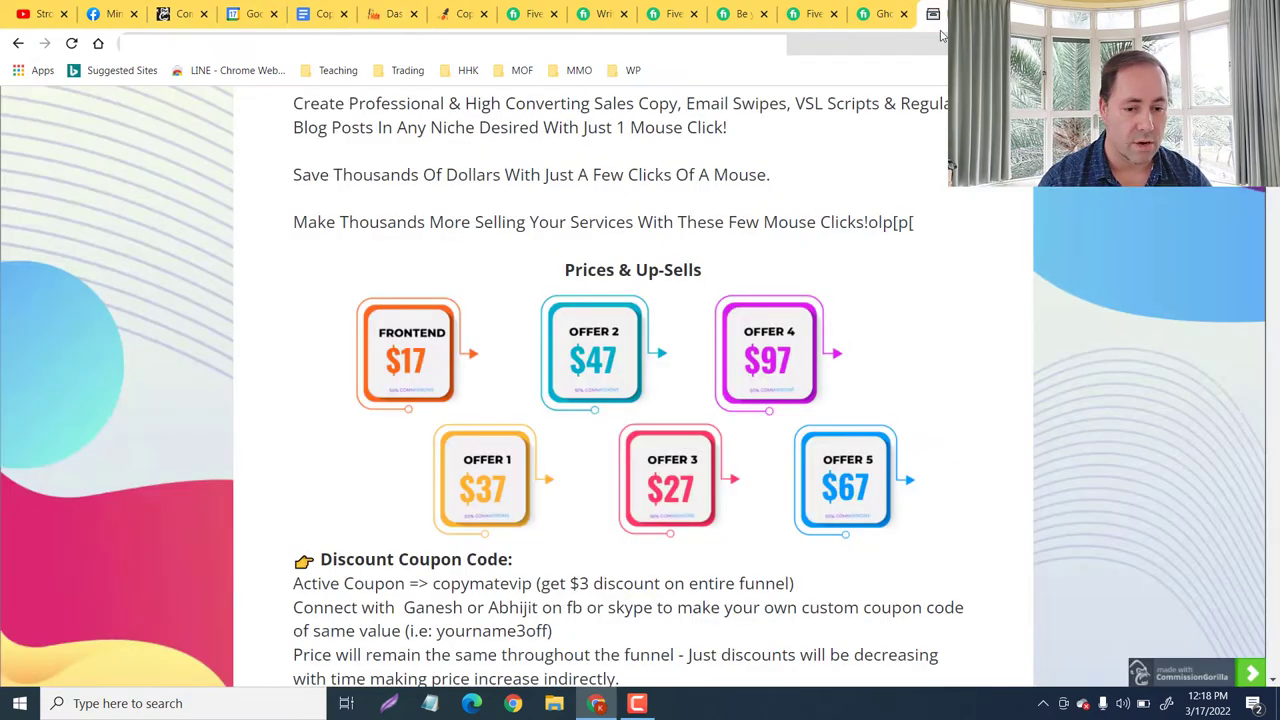
# Review CopyMate's front-end price, upsell details, feature summary and demo video section on the bonus page.
pyautogui.click(920, 12)
pyautogui.scroll(-20, 698, 311)
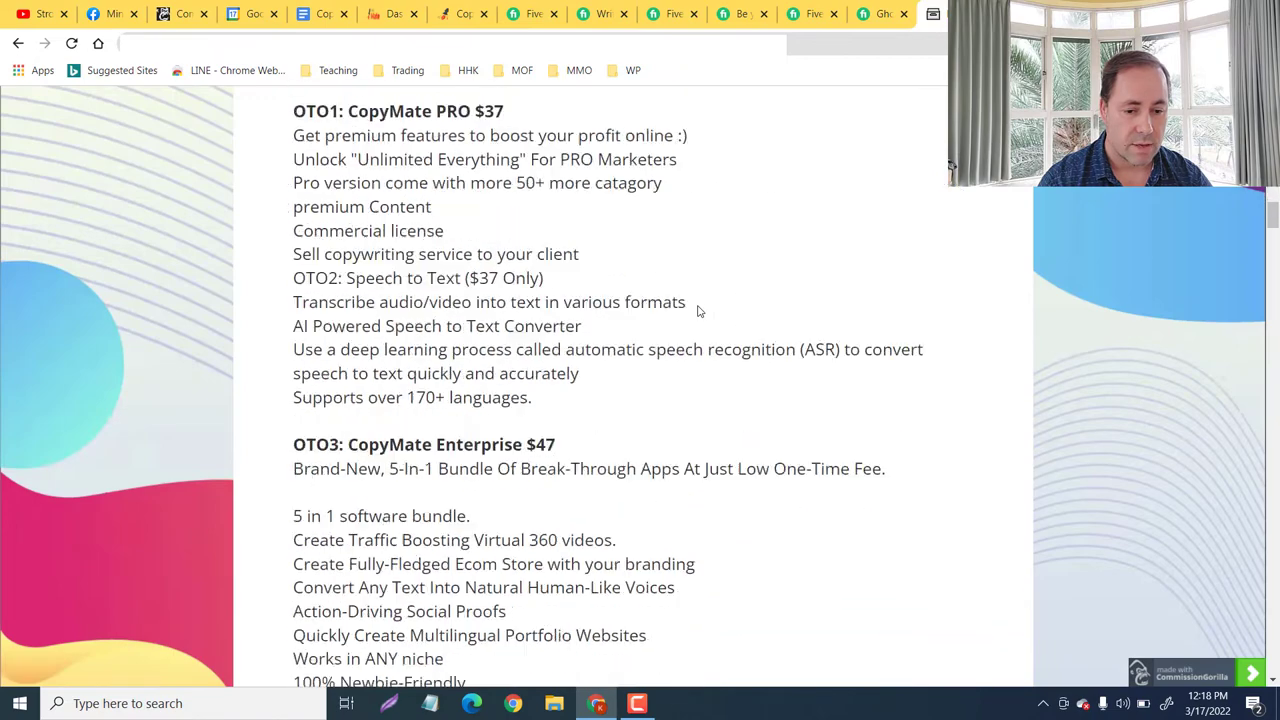
pyautogui.scroll(-1, 698, 311)
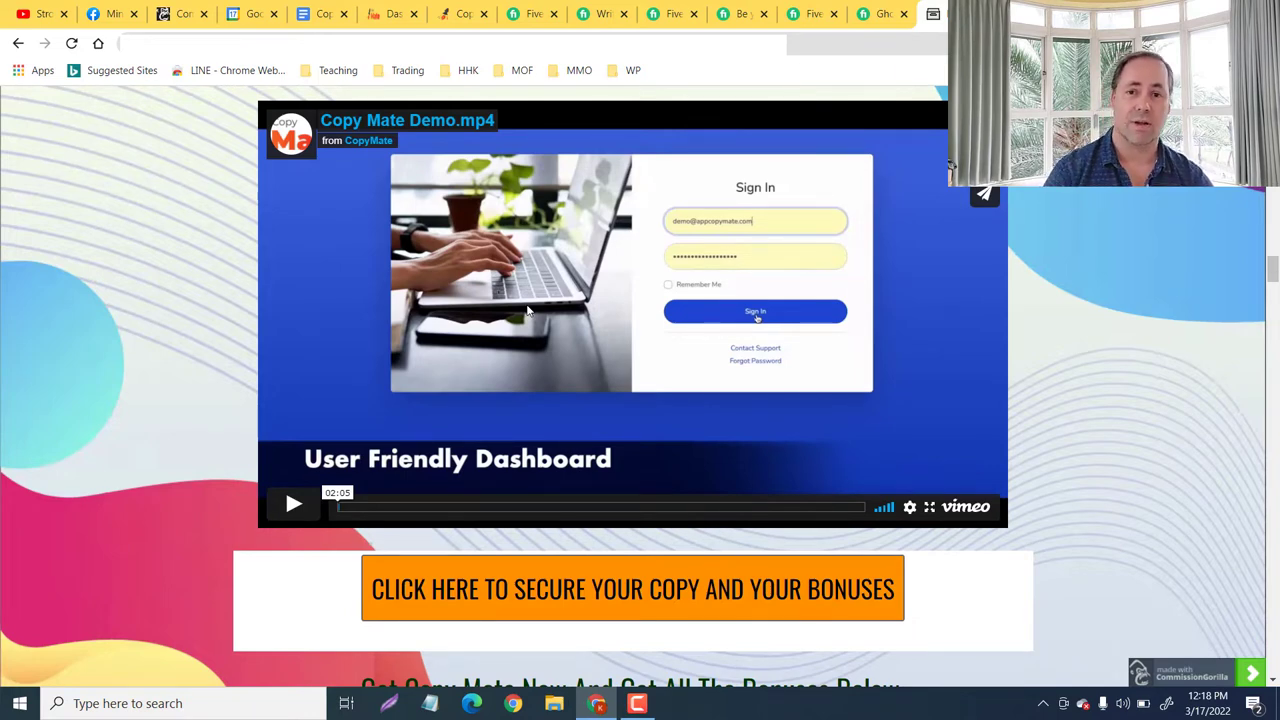
pyautogui.scroll(5, 528, 311)
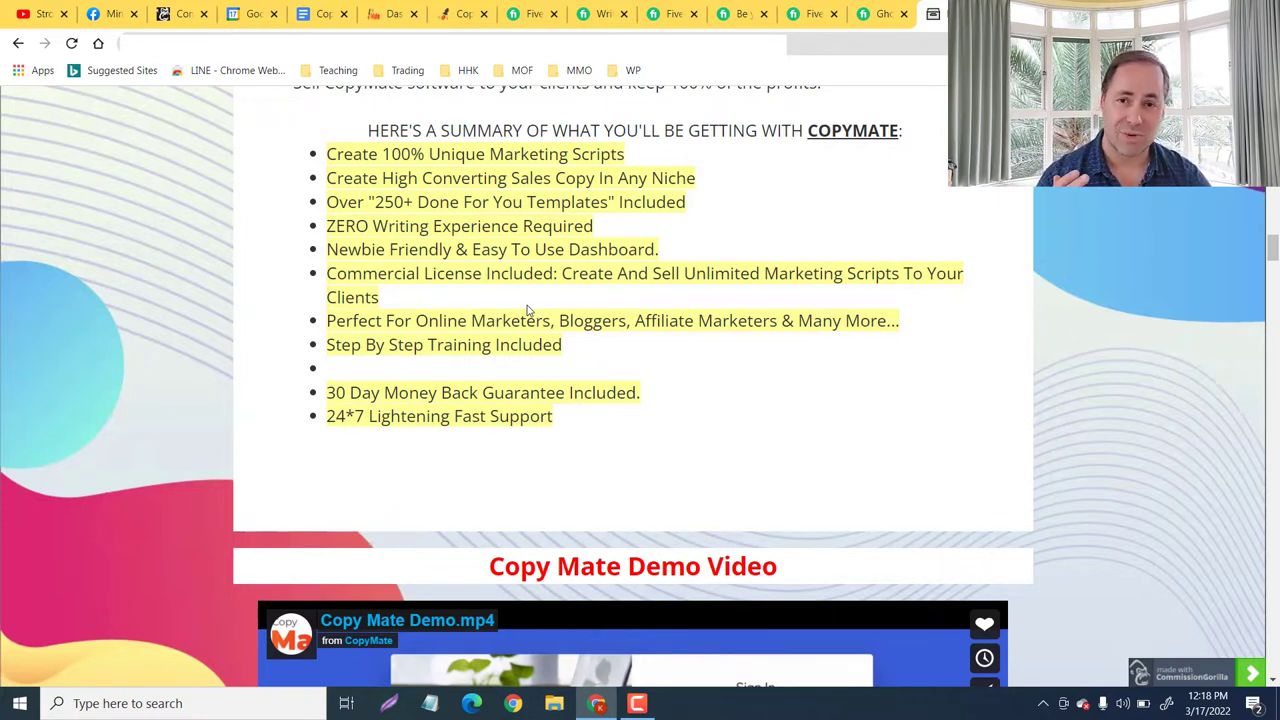
pyautogui.scroll(5, 529, 310)
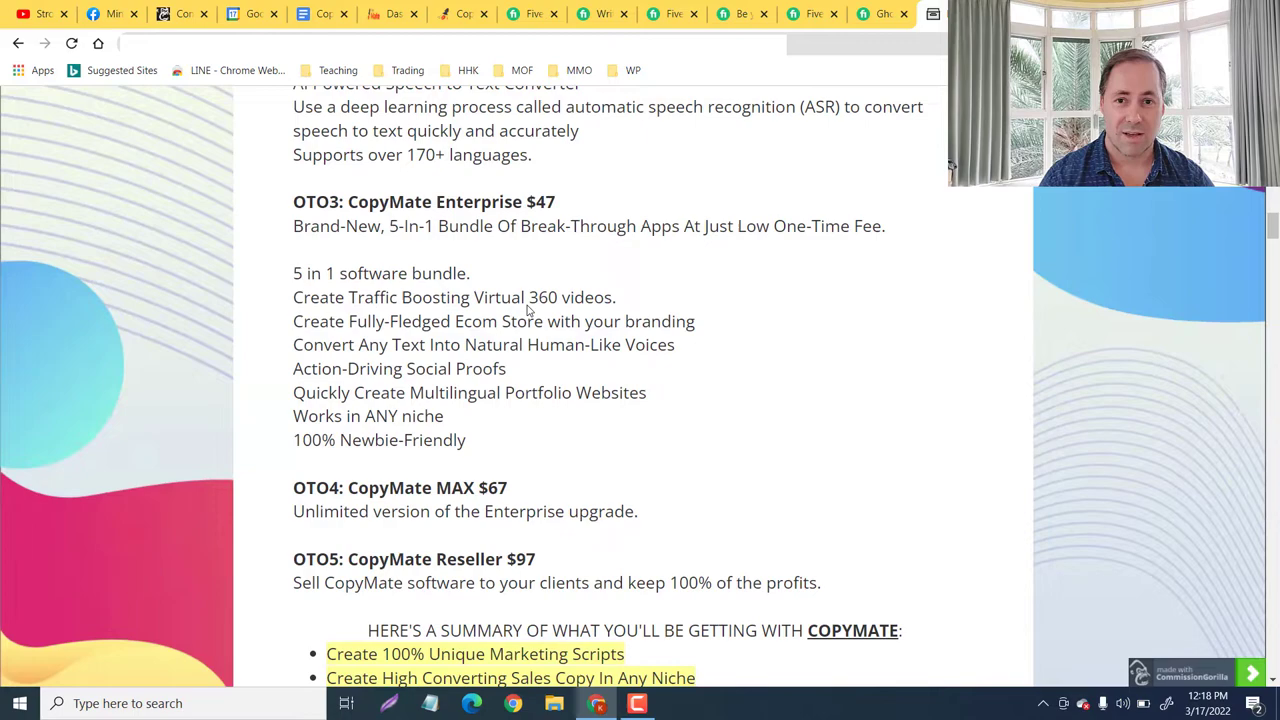
pyautogui.scroll(10, 529, 310)
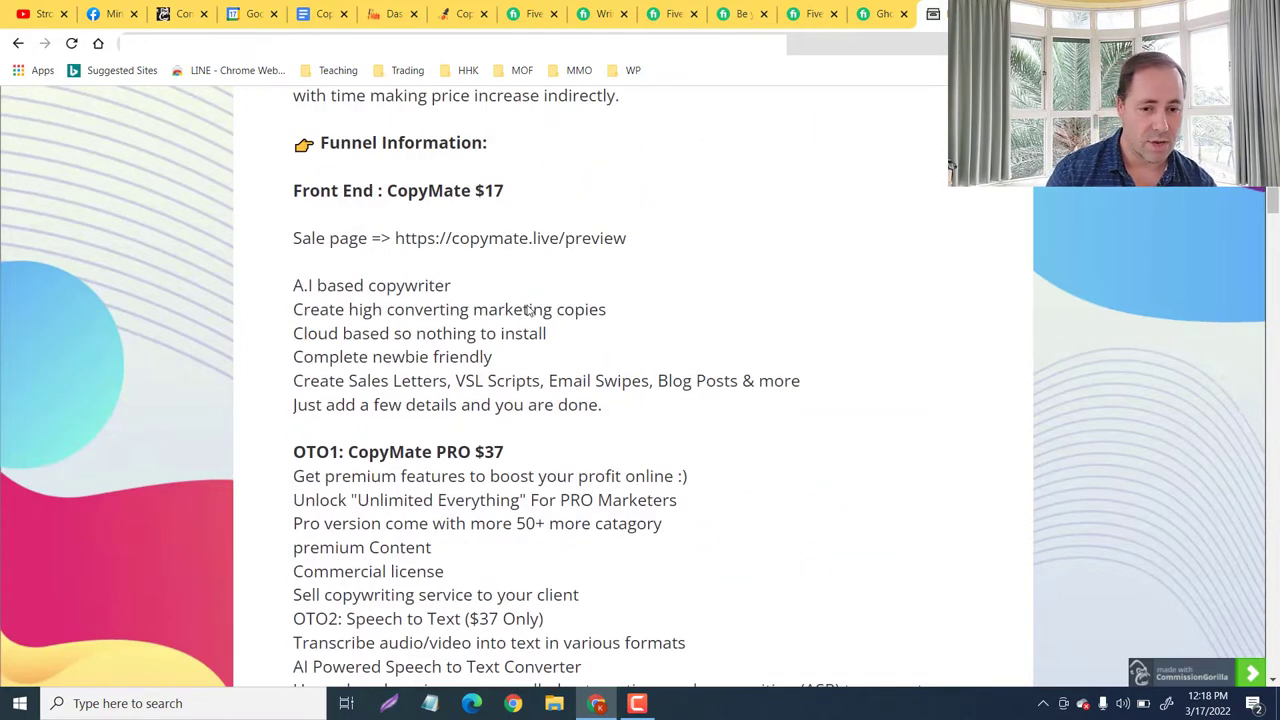
pyautogui.scroll(-10, 529, 310)
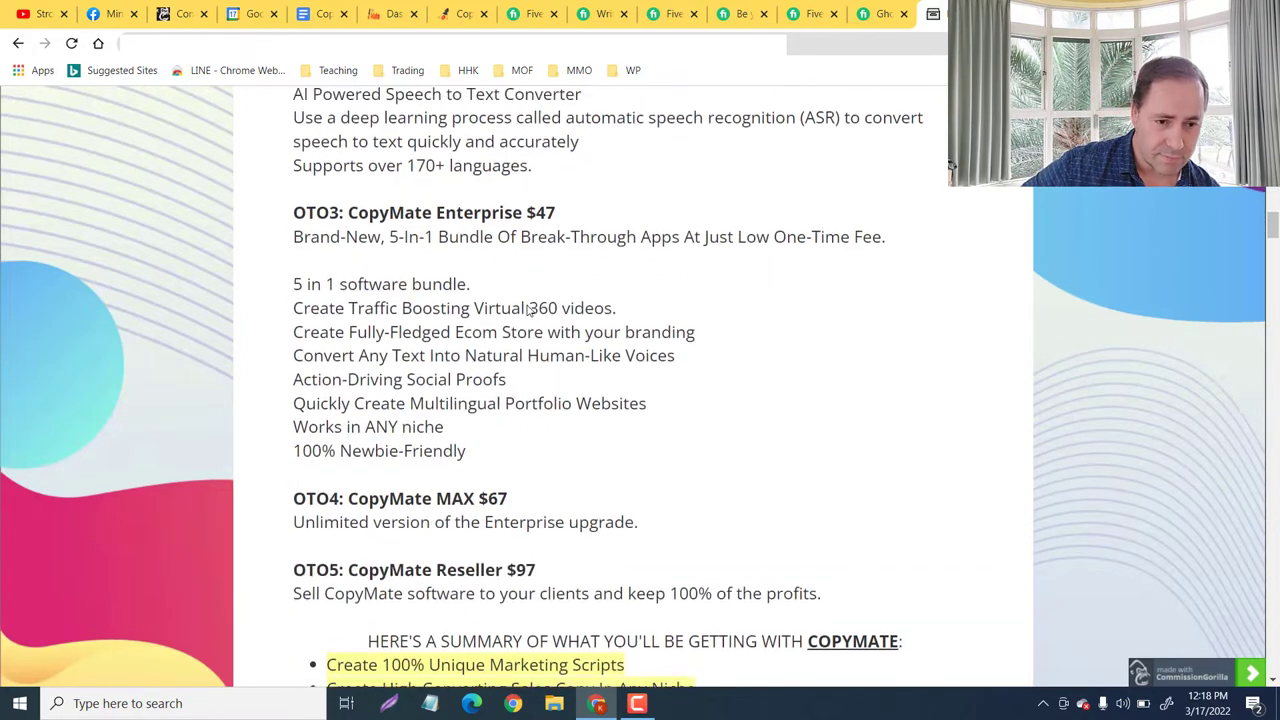
# Reload the CopyMate sales page and examine its welcome offer price, price-rise countdown and included features.
pyautogui.click(463, 13)
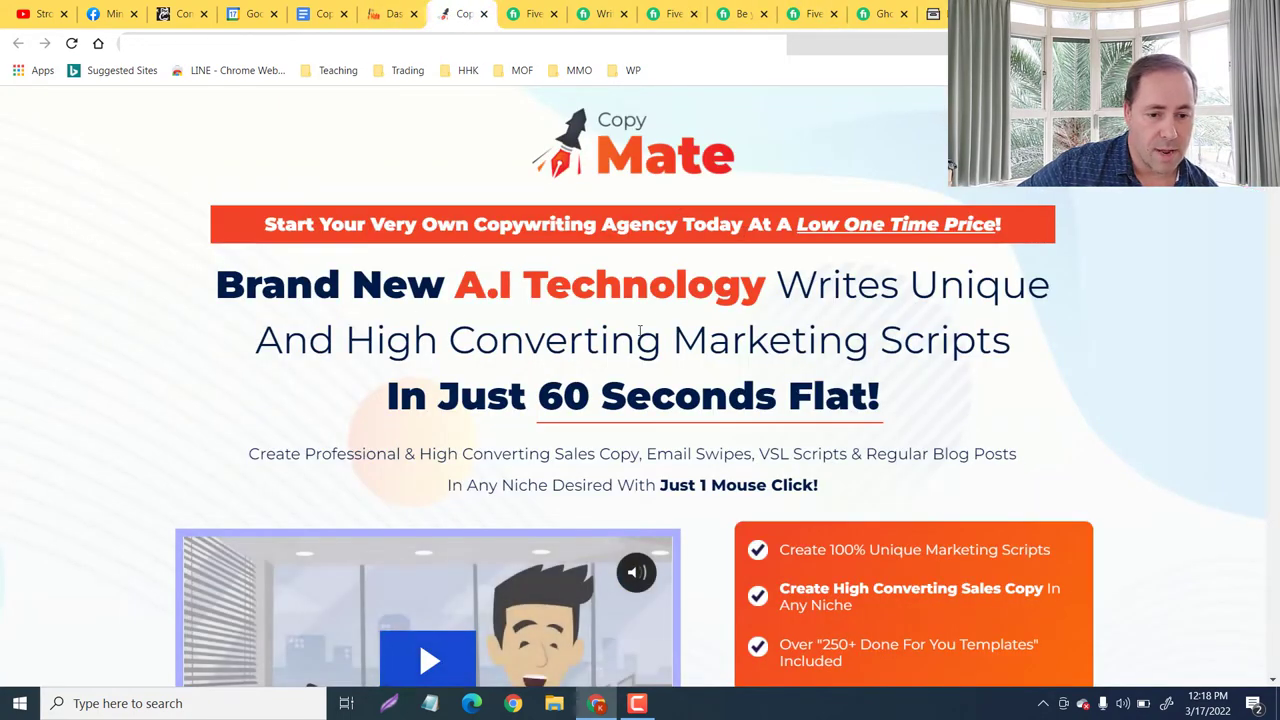
pyautogui.scroll(-6, 795, 283)
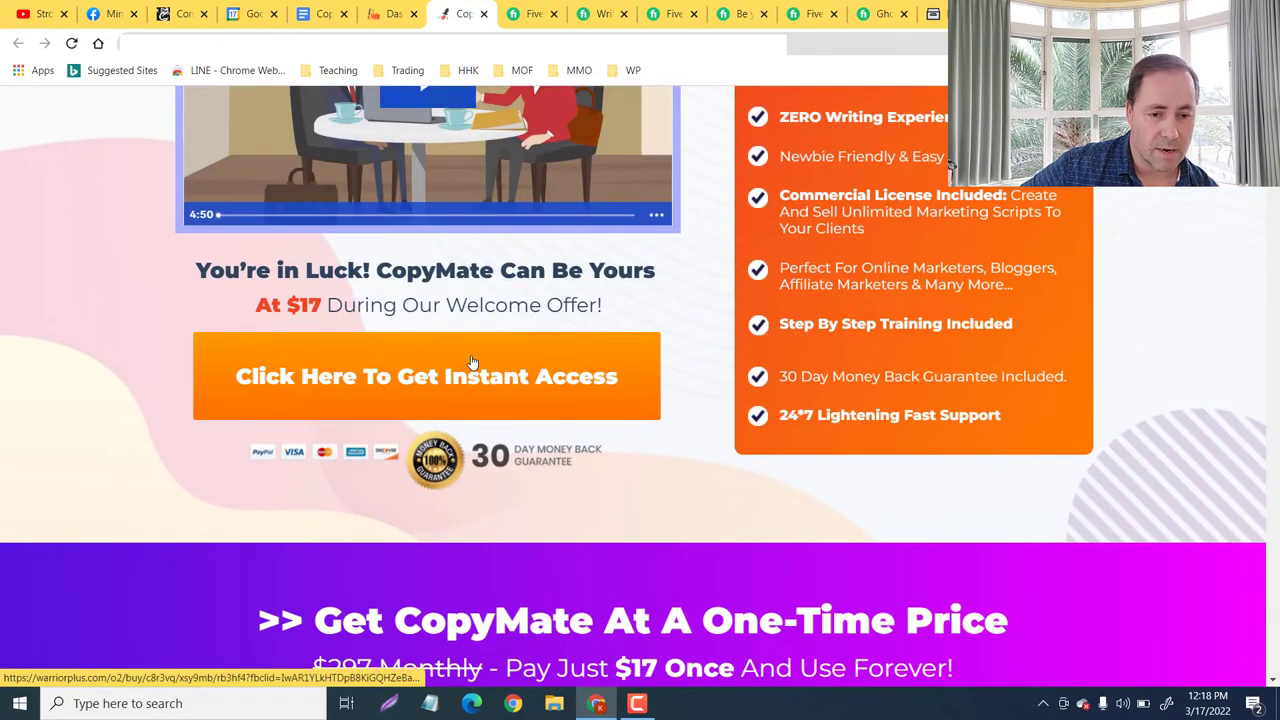
pyautogui.scroll(6, 457, 371)
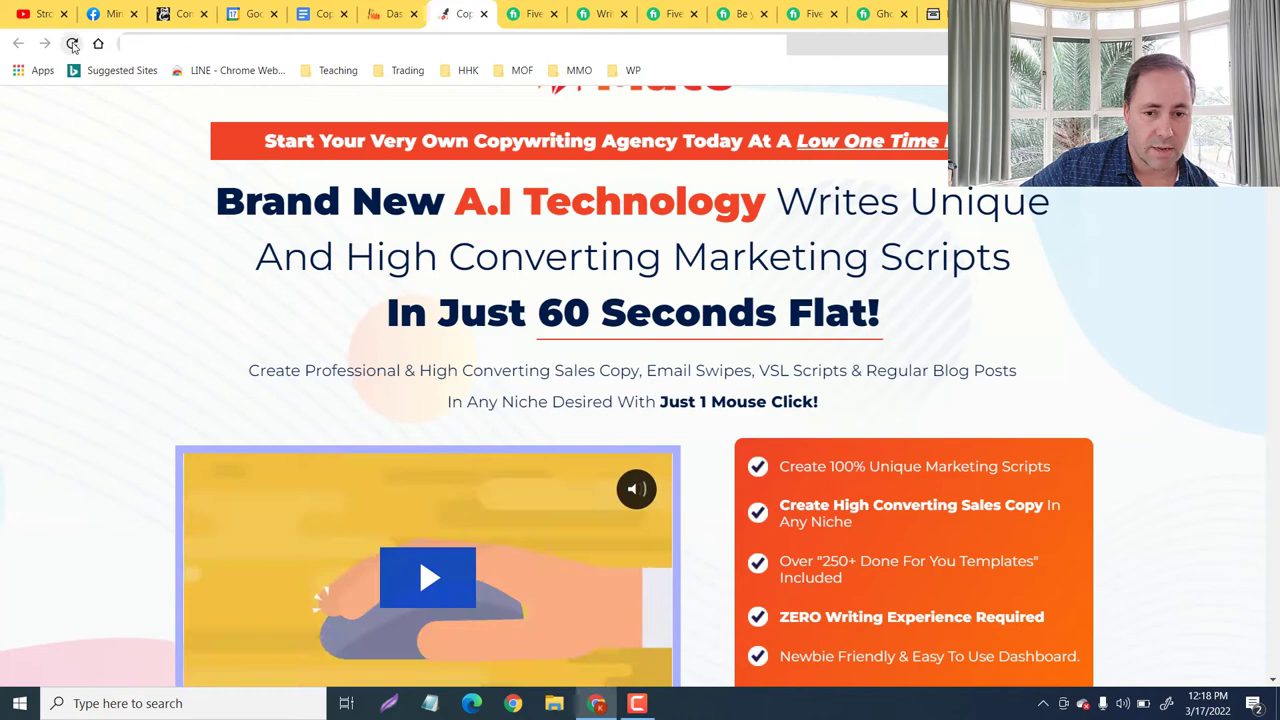
pyautogui.click(71, 43)
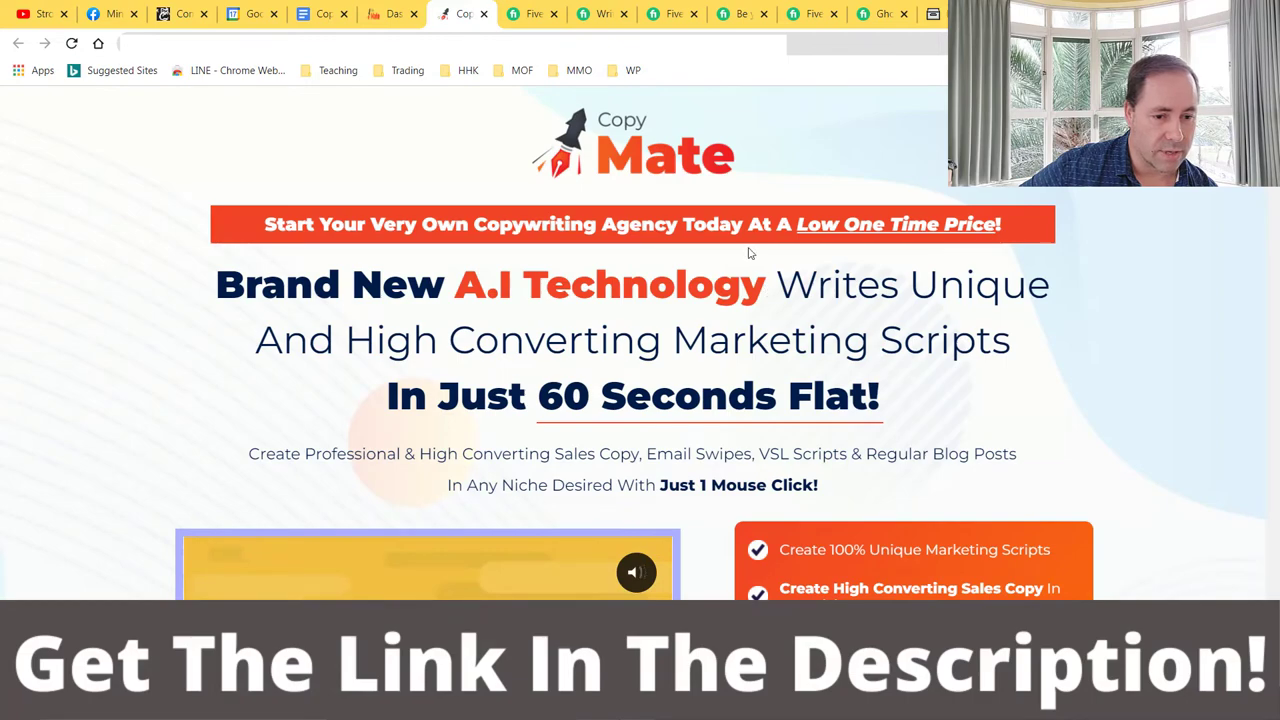
pyautogui.scroll(-7, 750, 251)
pyautogui.scroll(-5, 750, 251)
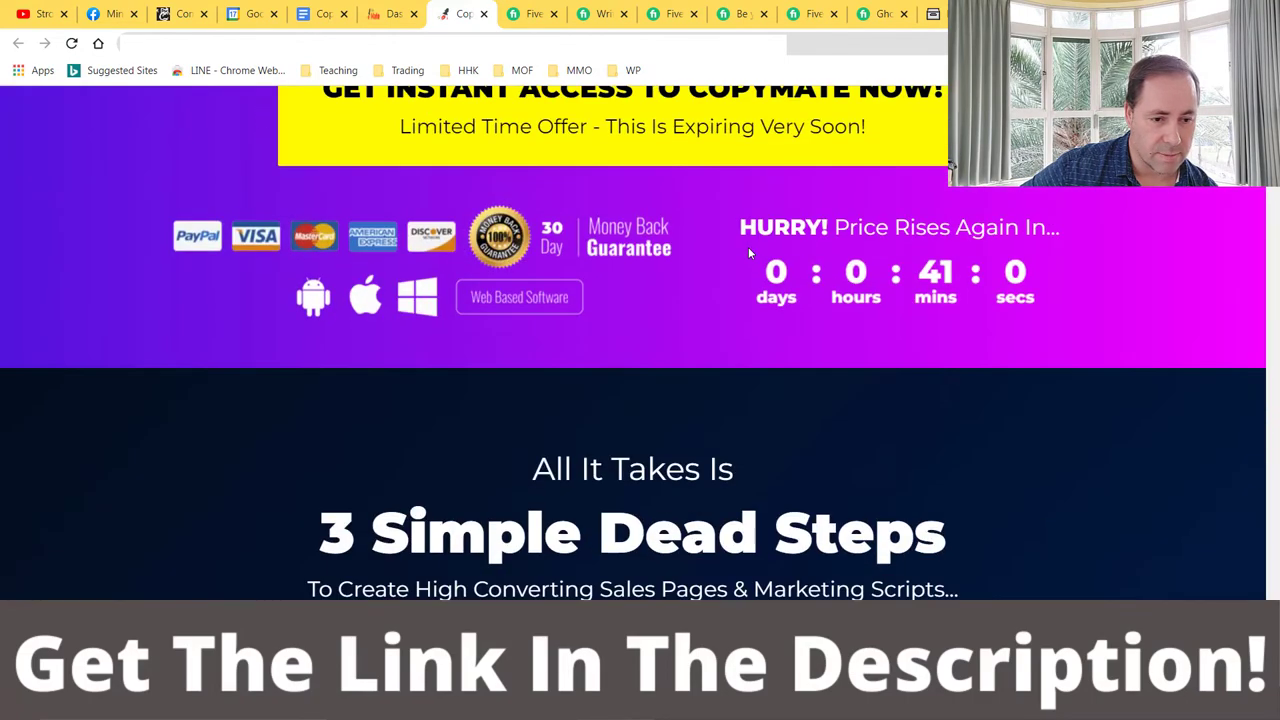
pyautogui.scroll(6, 750, 251)
pyautogui.scroll(2, 748, 253)
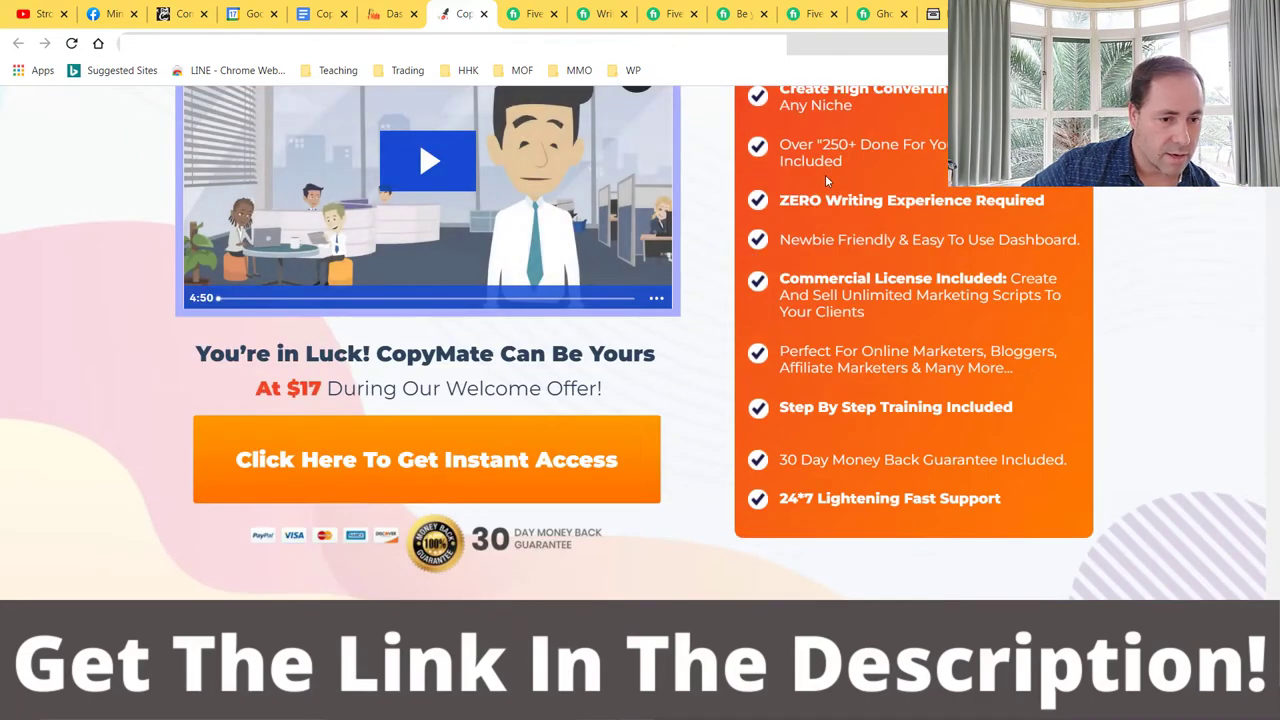
pyautogui.scroll(2, 825, 174)
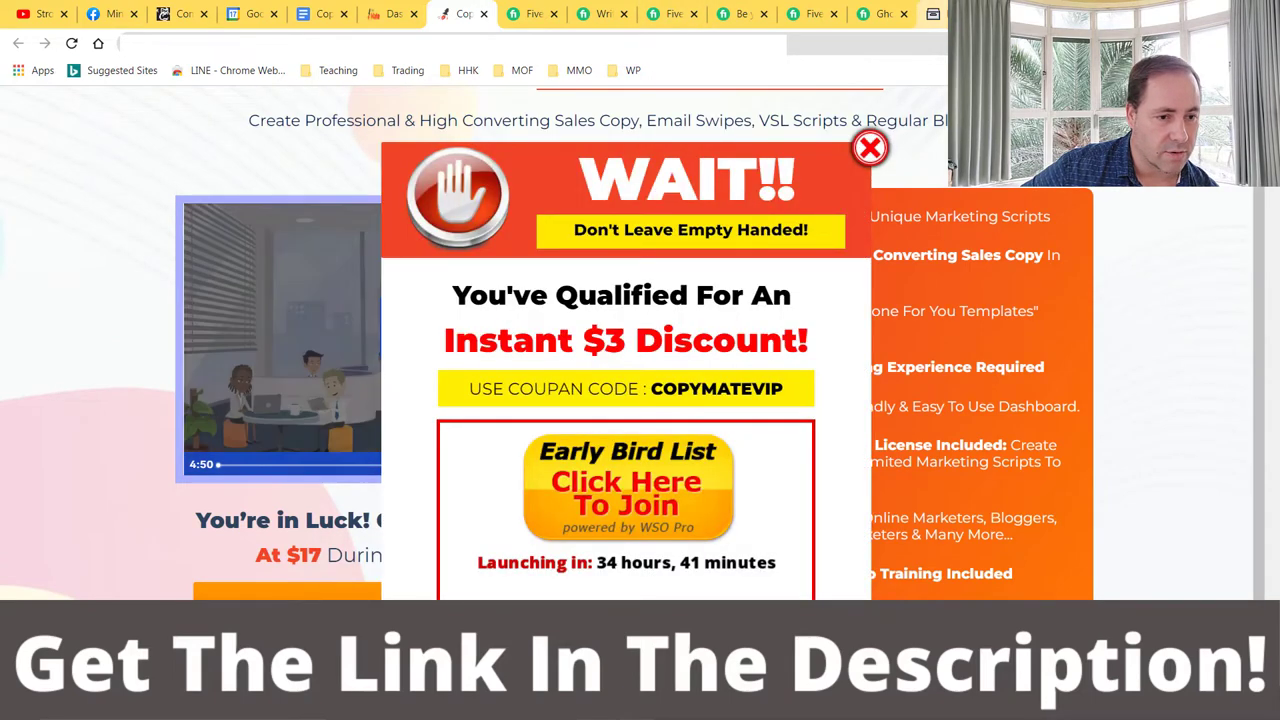
# Return to the bonus page and read the upsells from CopyMate PRO to Reseller, plus the summary of what is included.
pyautogui.click(933, 14)
pyautogui.scroll(4, 798, 312)
pyautogui.scroll(-8, 798, 312)
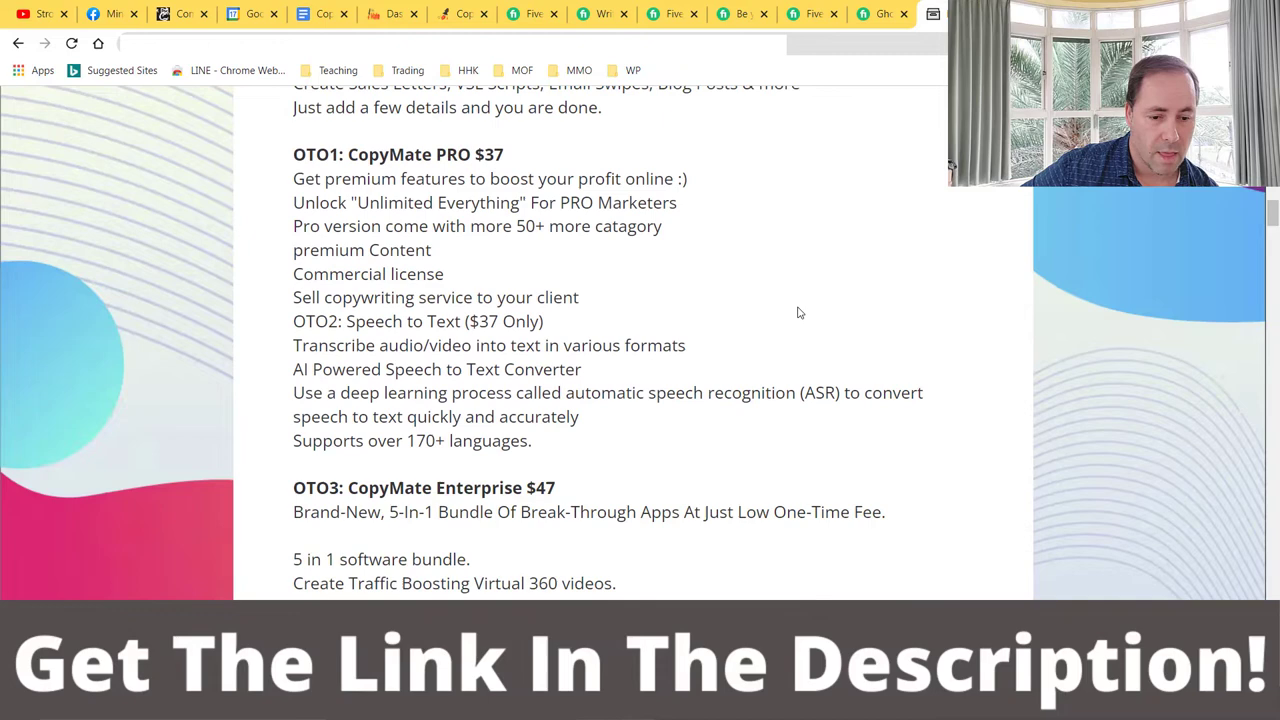
pyautogui.scroll(-1, 798, 308)
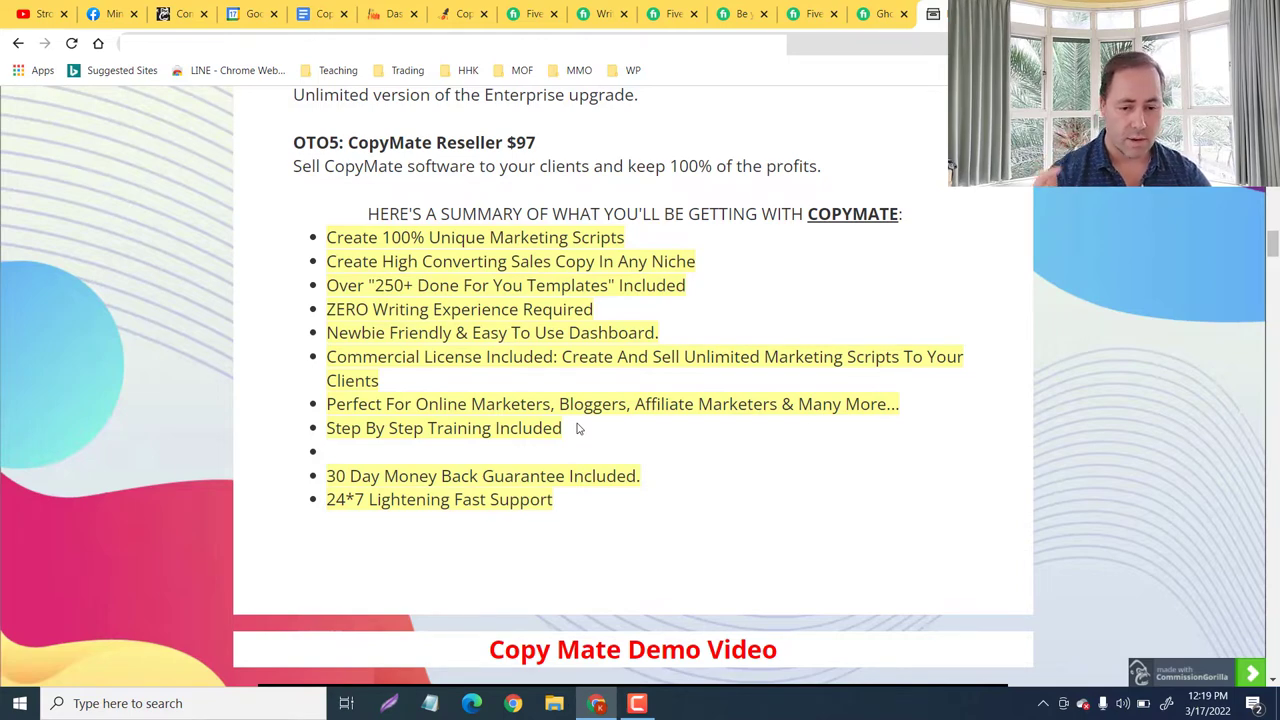
pyautogui.scroll(-1, 577, 428)
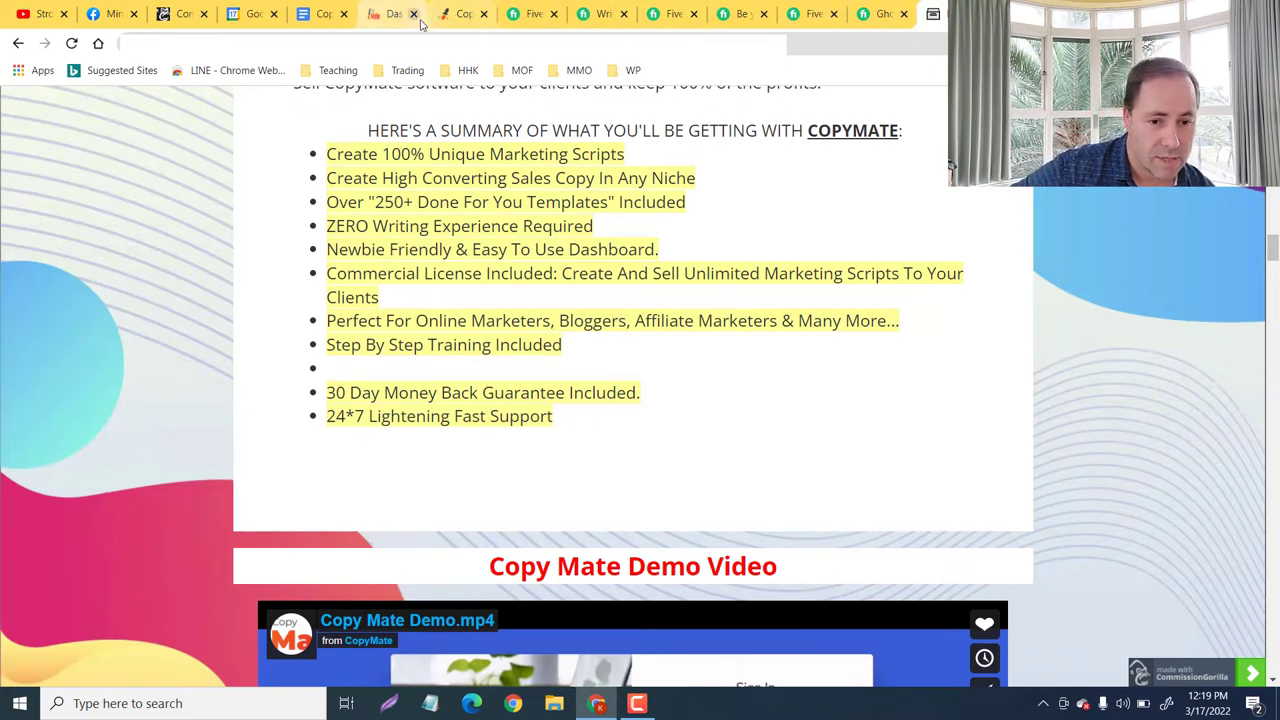
# Dismiss the discount pop-up on the CopyMate sales page and examine the instant access offer and one-time price section.
pyautogui.click(458, 14)
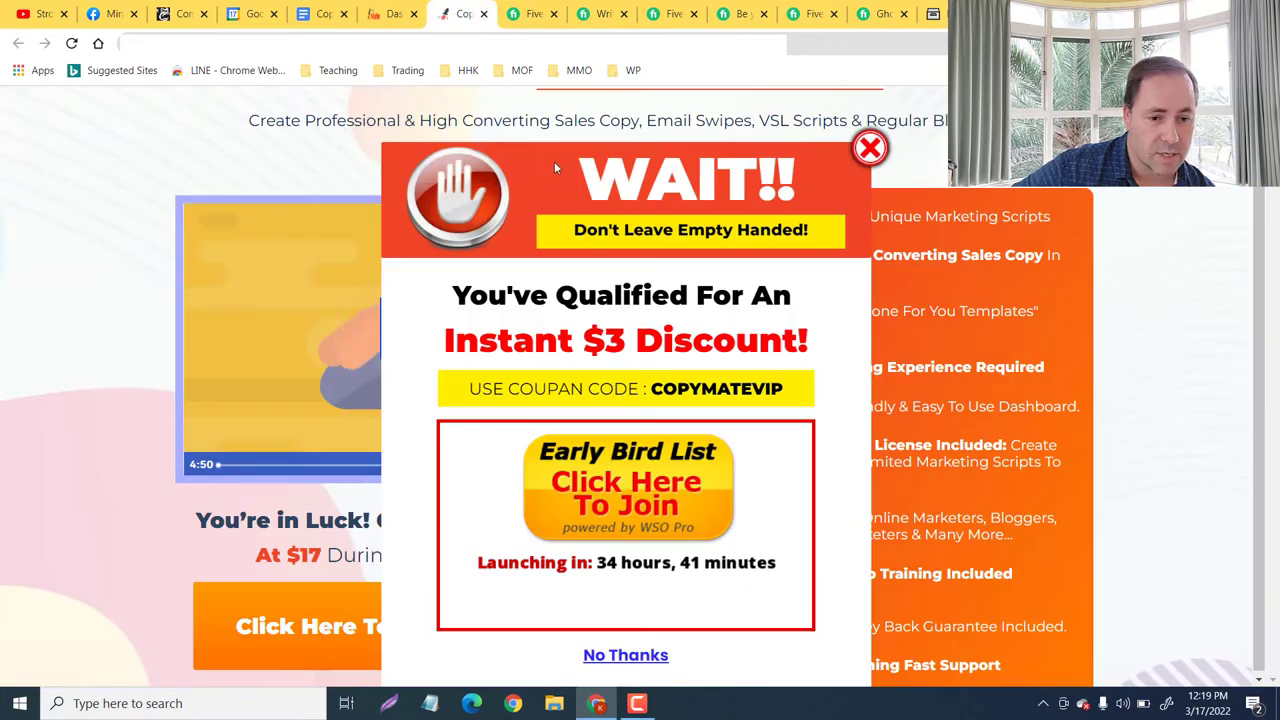
pyautogui.click(870, 148)
pyautogui.scroll(-2, 918, 197)
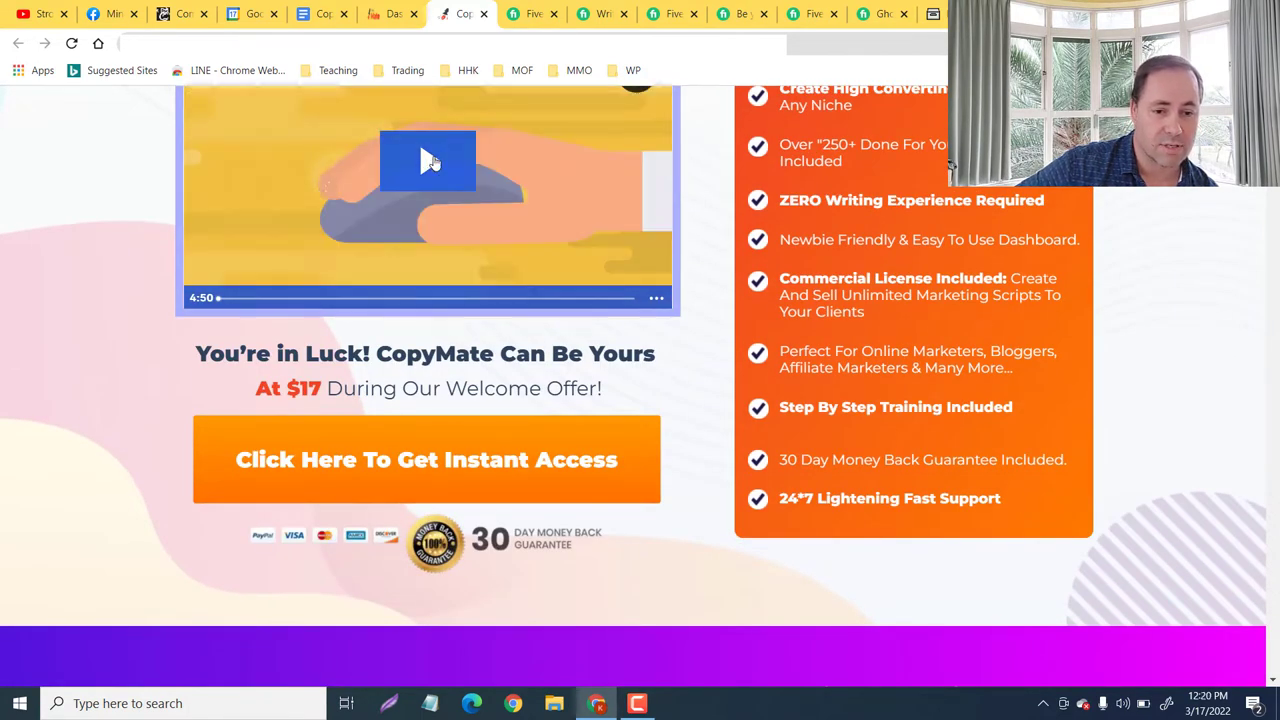
pyautogui.scroll(-6, 427, 170)
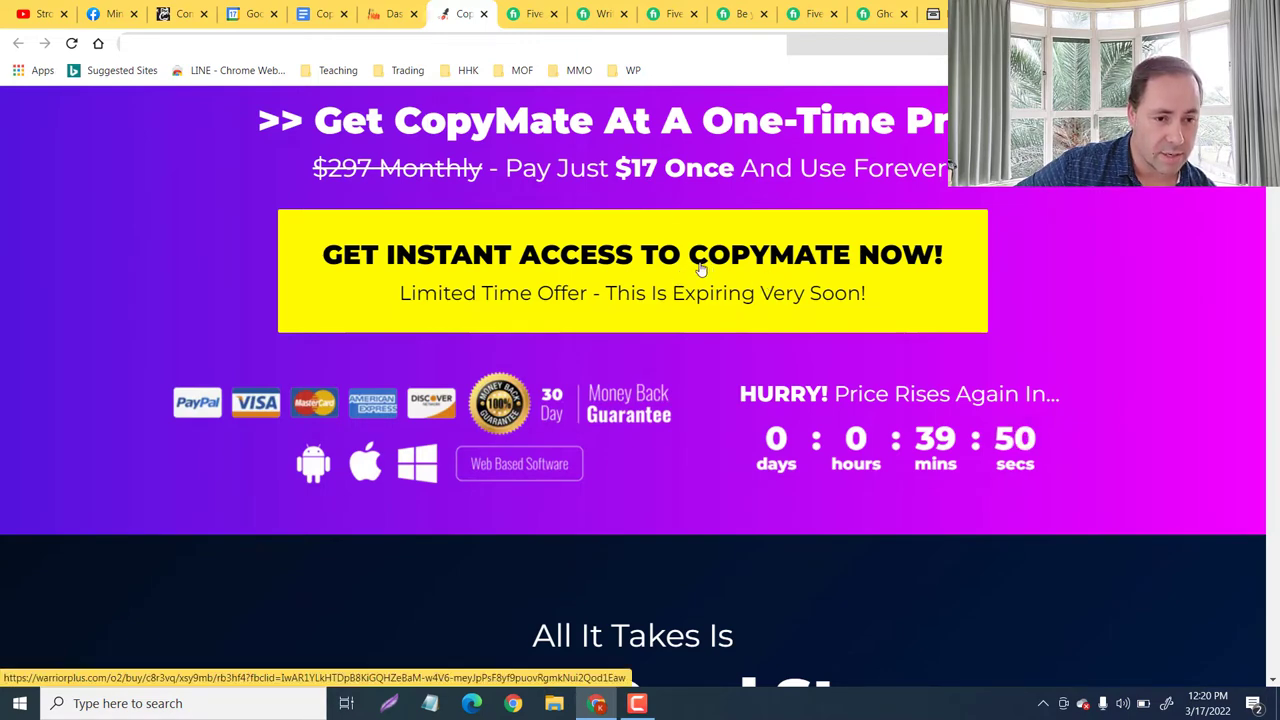
# Look through the bonuses on the bonus page, down to the vendor bonuses and the page's expiry notice.
pyautogui.scroll(-15, 854, 254)
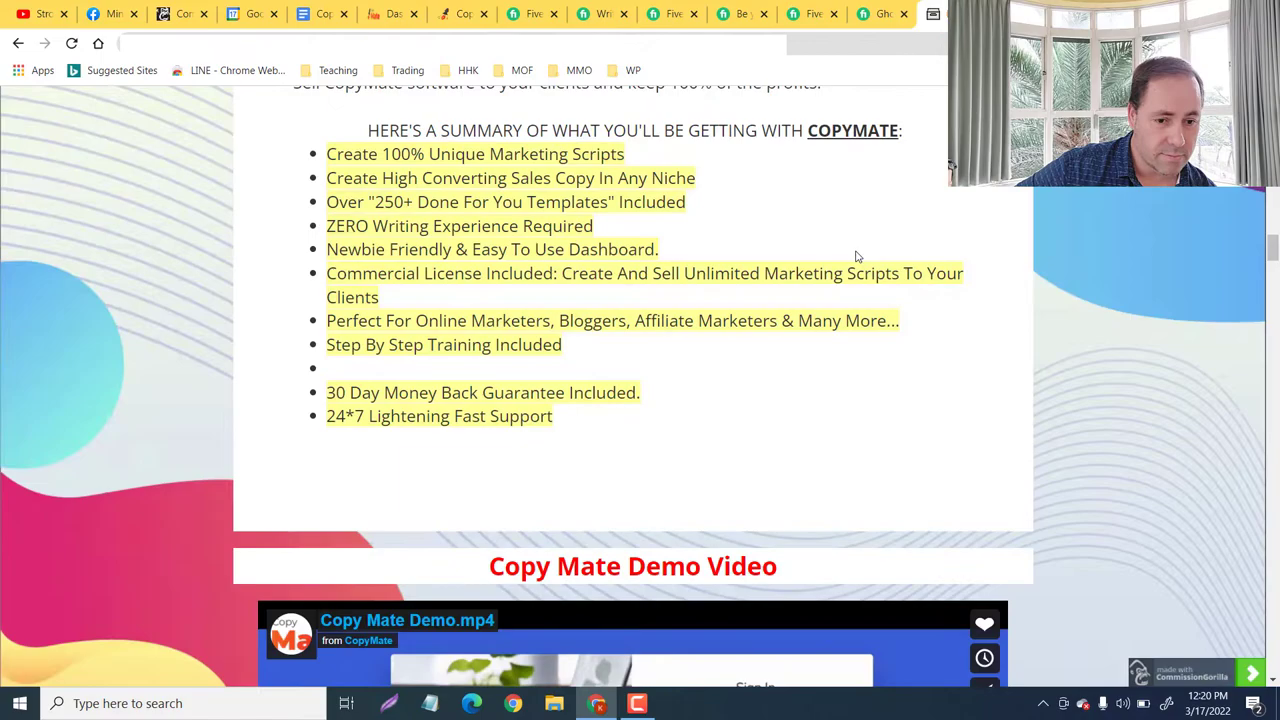
pyautogui.scroll(-20, 846, 286)
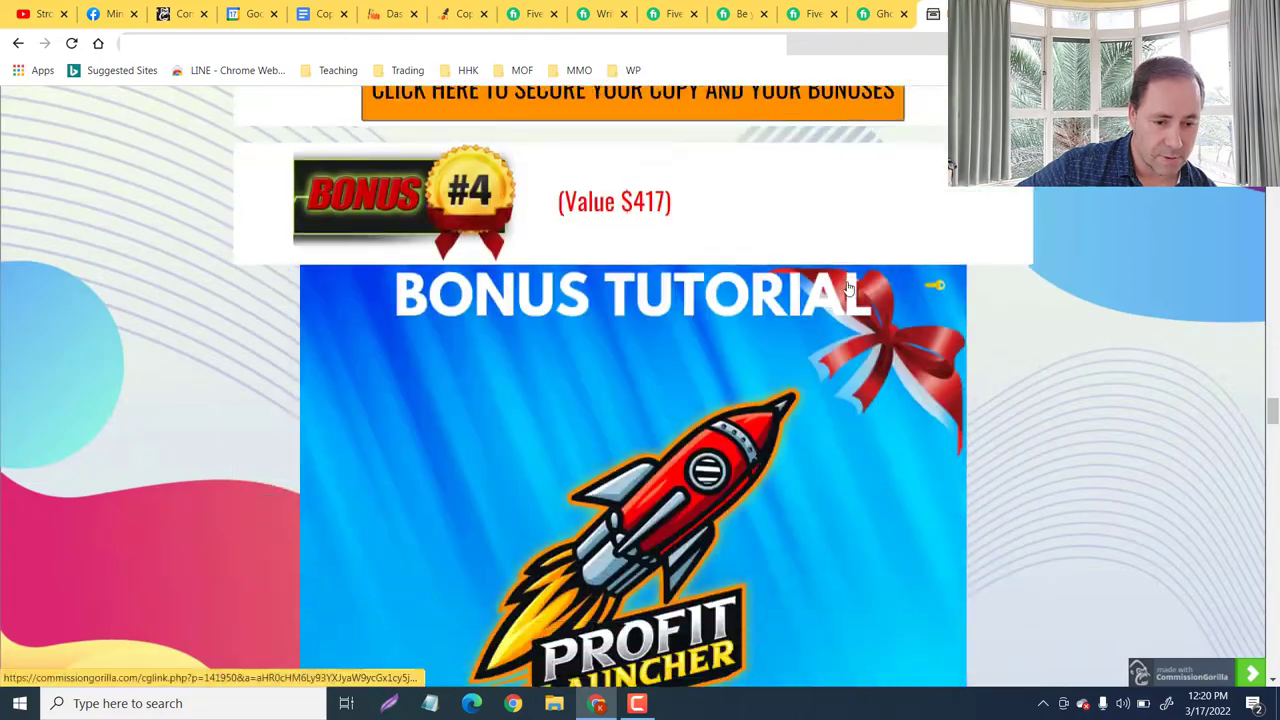
pyautogui.scroll(-20, 848, 286)
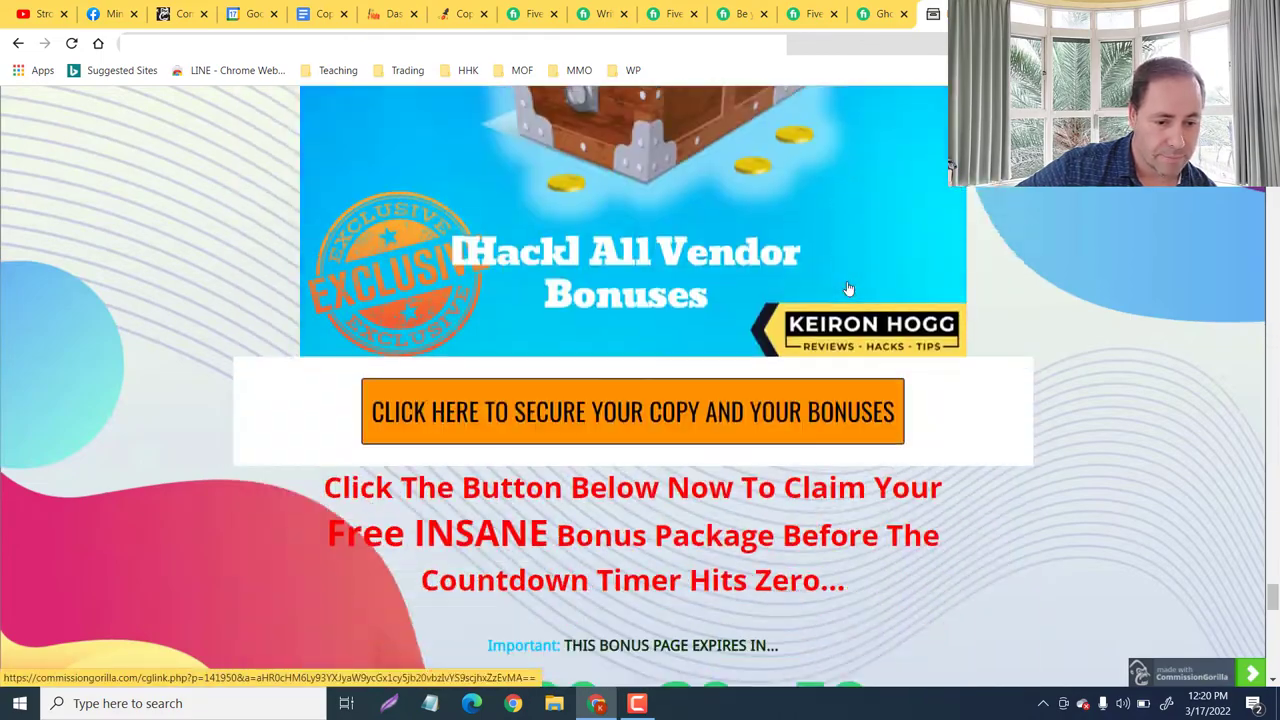
pyautogui.scroll(-2, 848, 283)
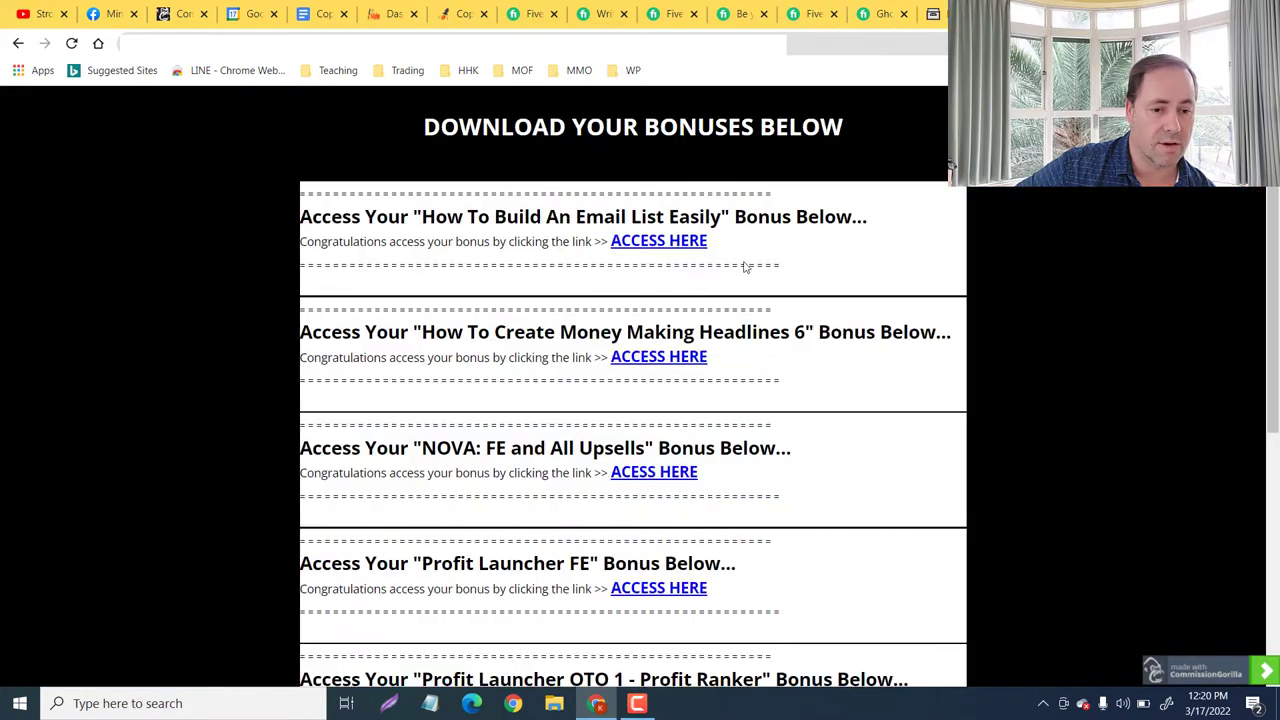
# Look over the bonus download page and its access links for each included bonus.
pyautogui.scroll(-4, 746, 266)
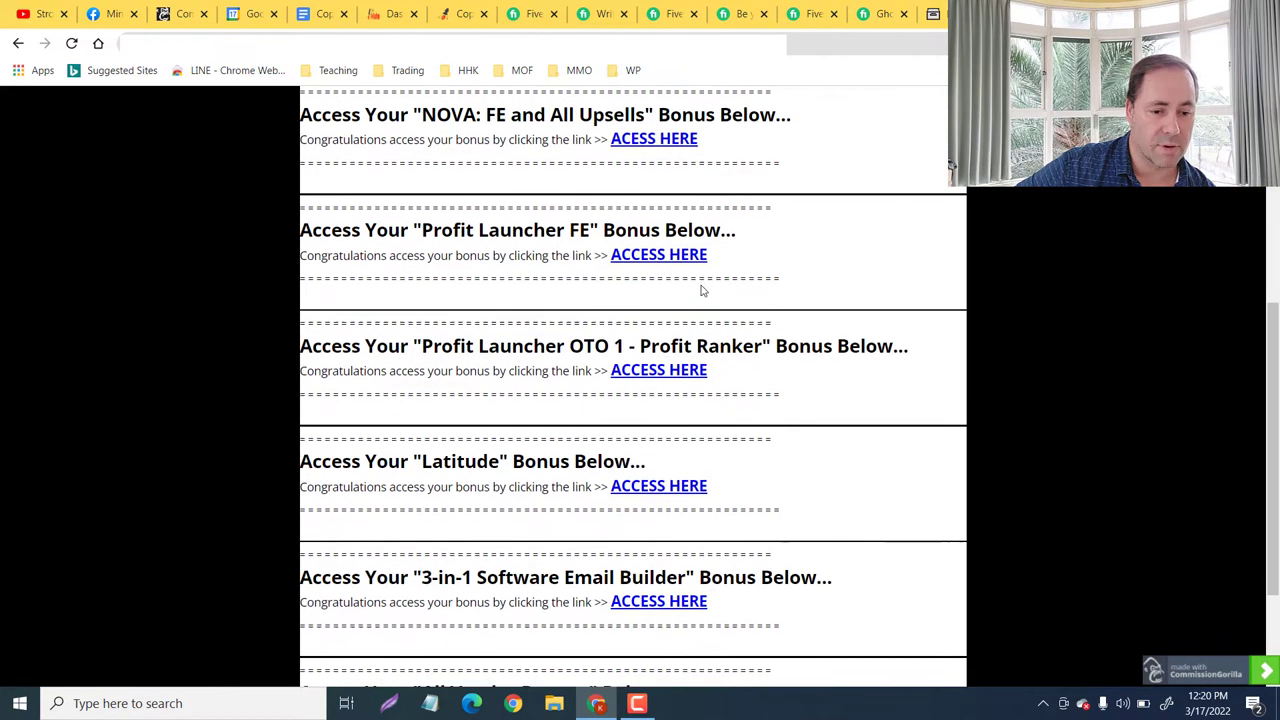
pyautogui.scroll(2, 702, 295)
pyautogui.scroll(3, 702, 295)
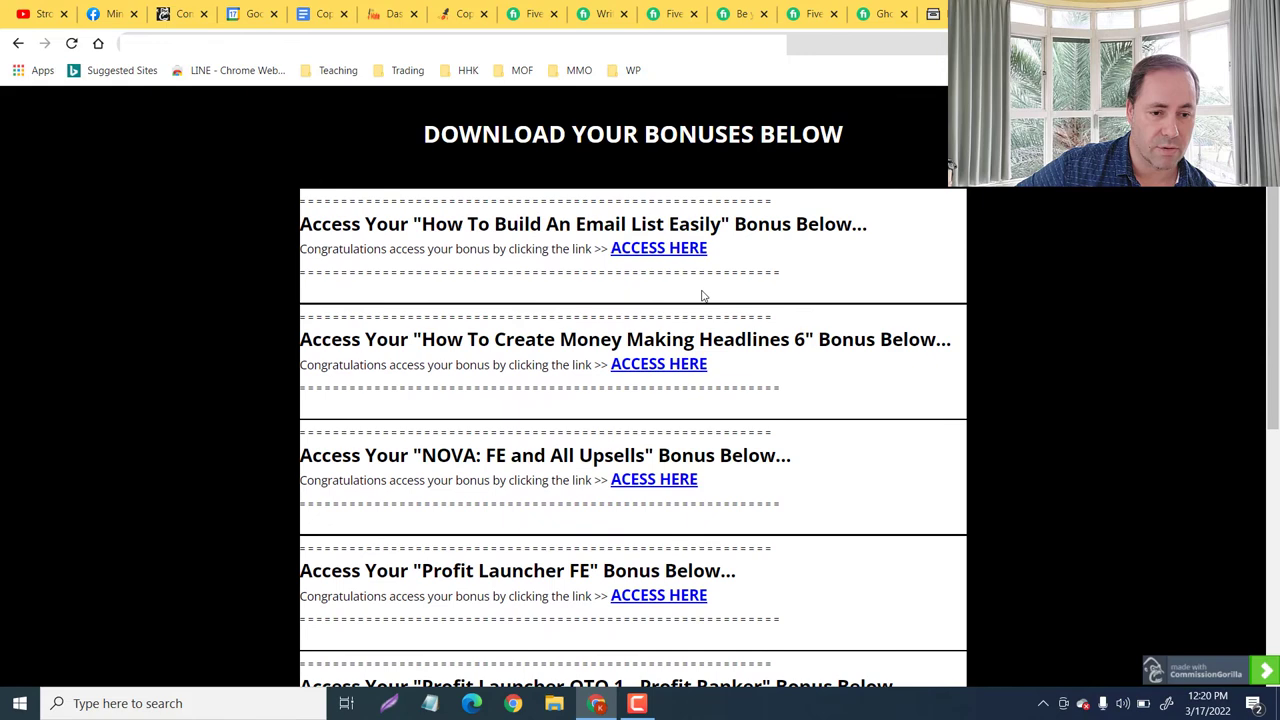
# Return to the CopyMate sales page and look over its three-step overview and the earnings proof for yesterday and the last 7 days.
pyautogui.click(461, 18)
pyautogui.scroll(-5, 765, 291)
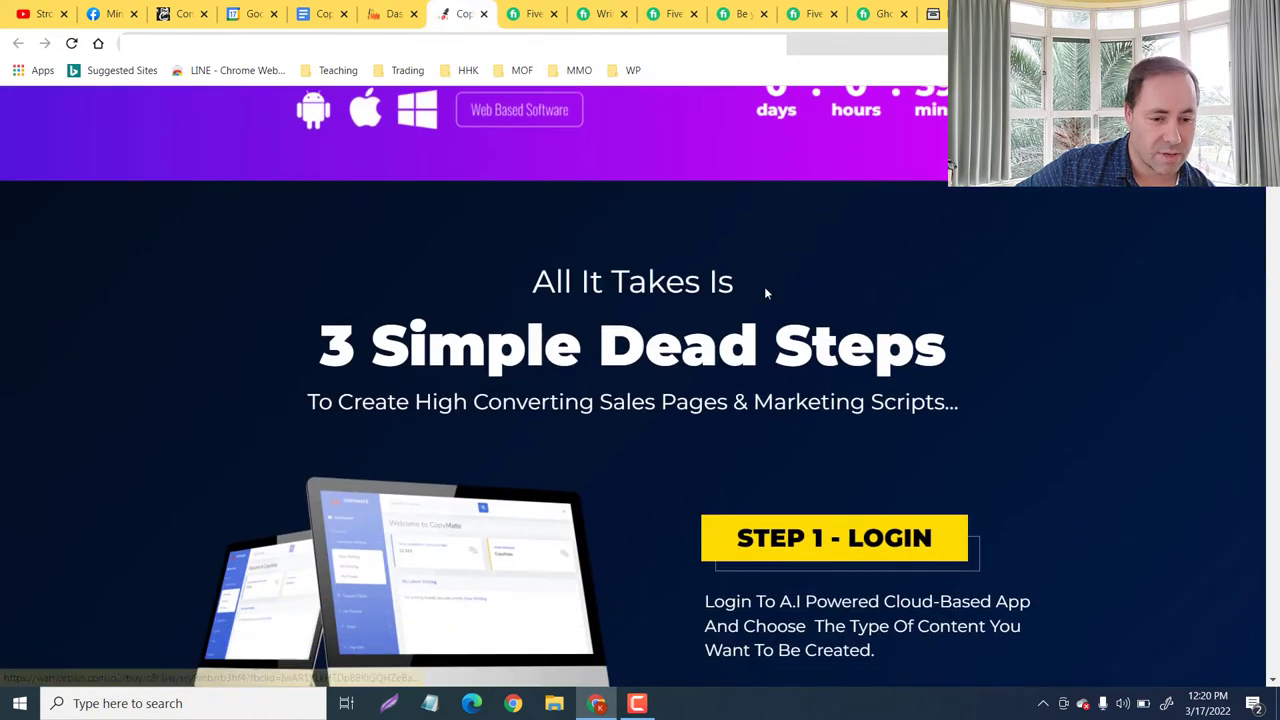
pyautogui.scroll(-6, 765, 292)
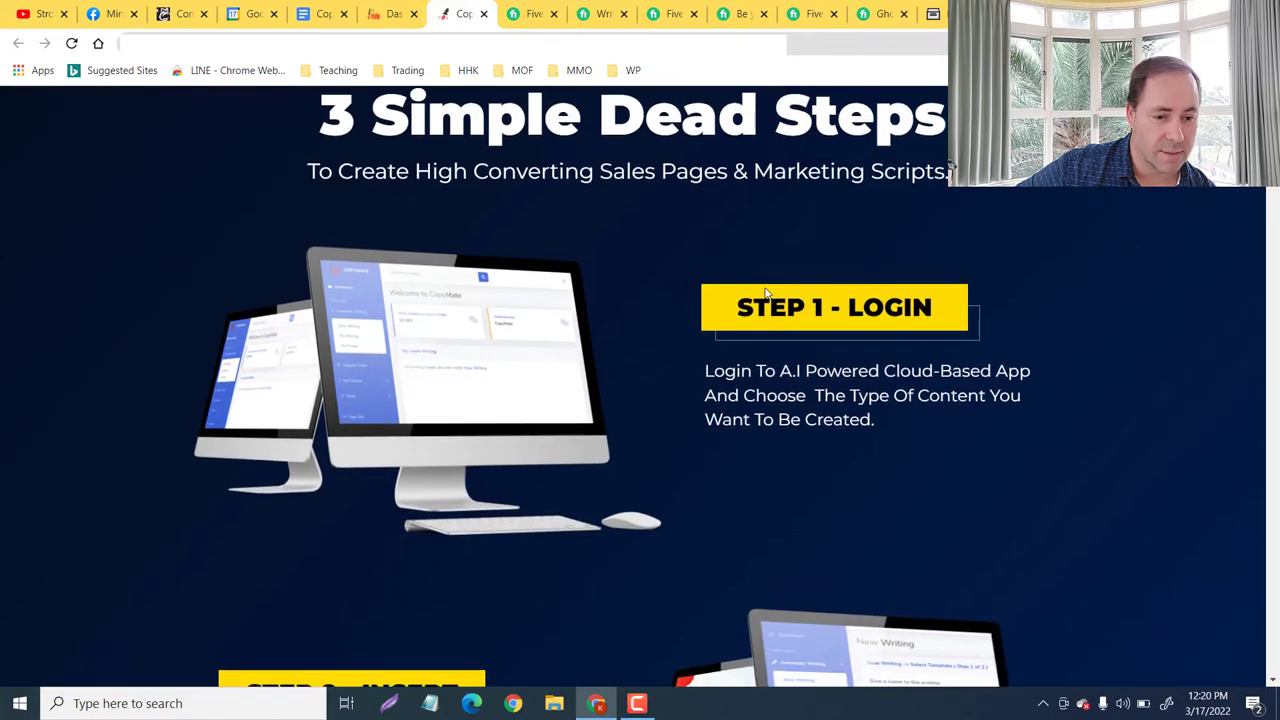
pyautogui.scroll(-10, 764, 292)
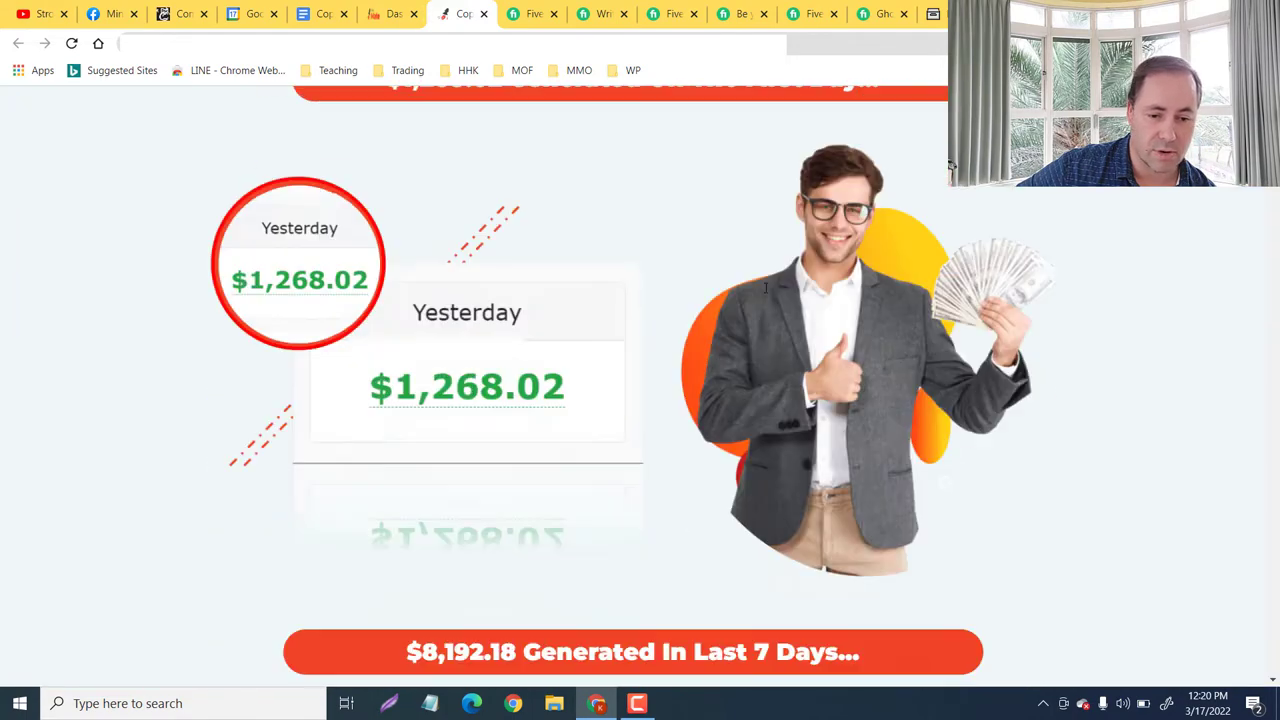
pyautogui.scroll(1, 337, 230)
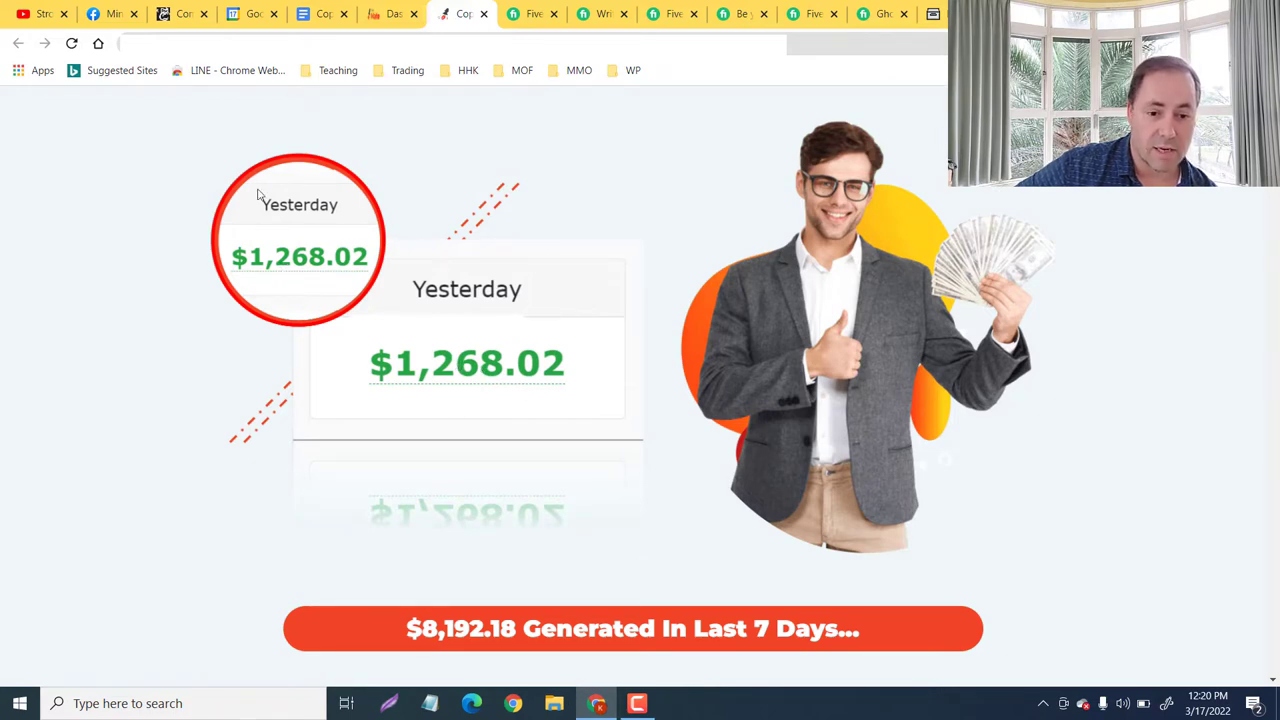
pyautogui.scroll(-8, 458, 370)
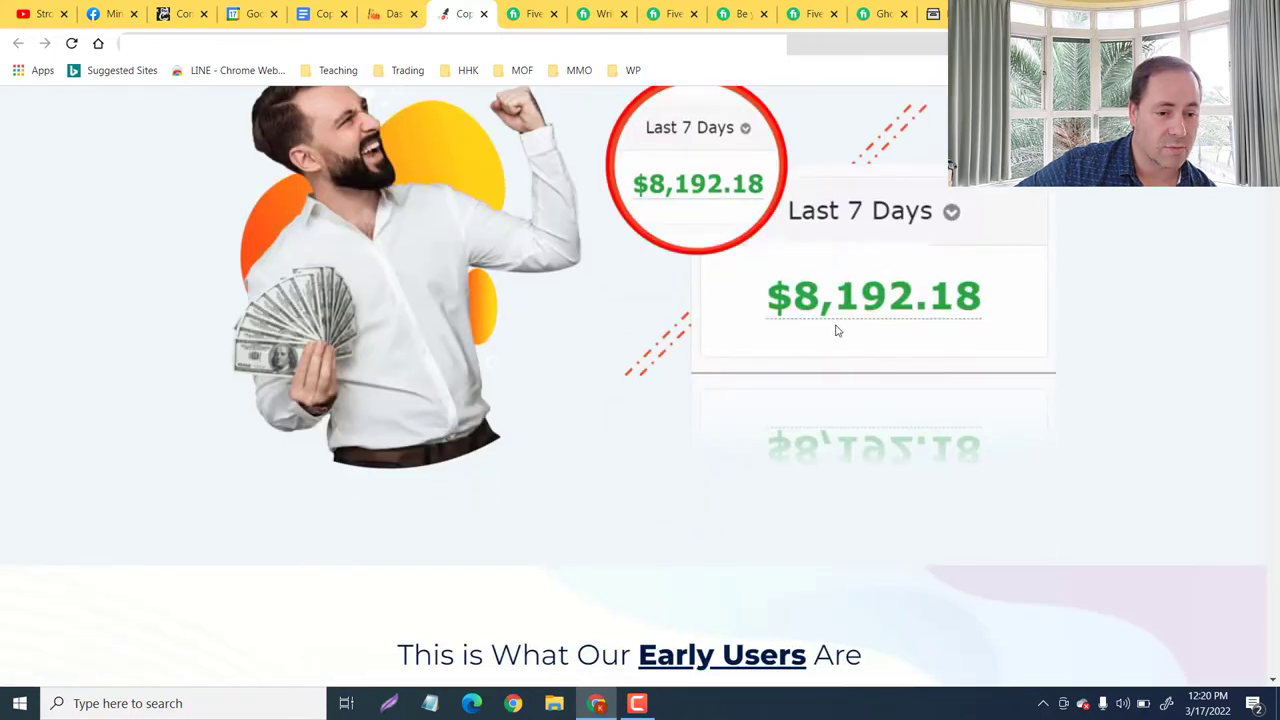
pyautogui.scroll(-8, 820, 360)
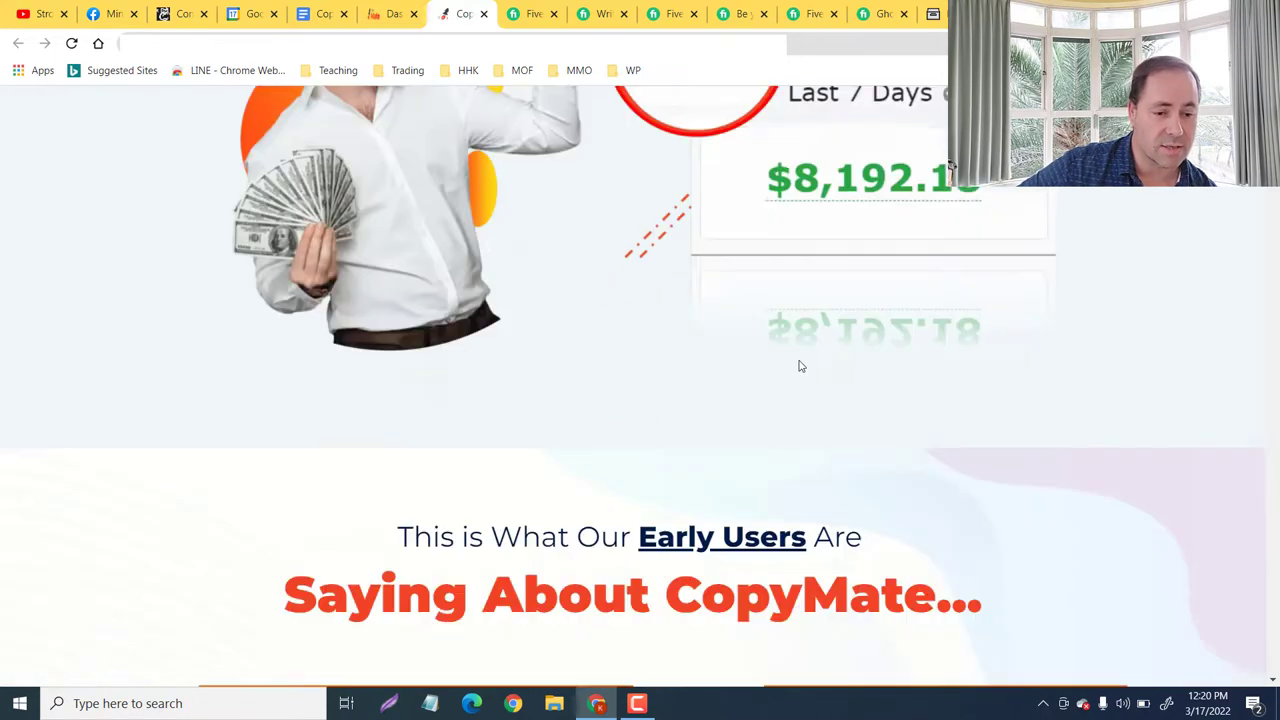
# Review the content types CopyMate can create for any niche and read the user success stories under "Just See For Yourself".
pyautogui.scroll(-9, 566, 367)
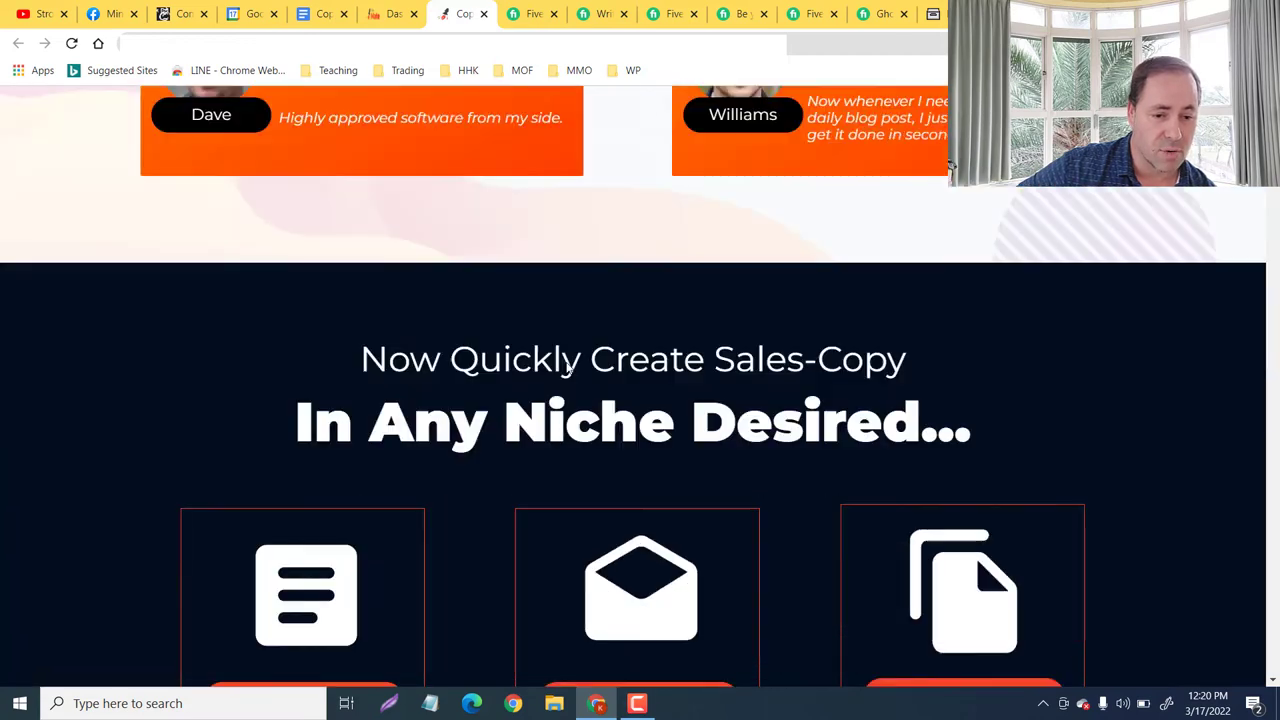
pyautogui.scroll(2, 563, 346)
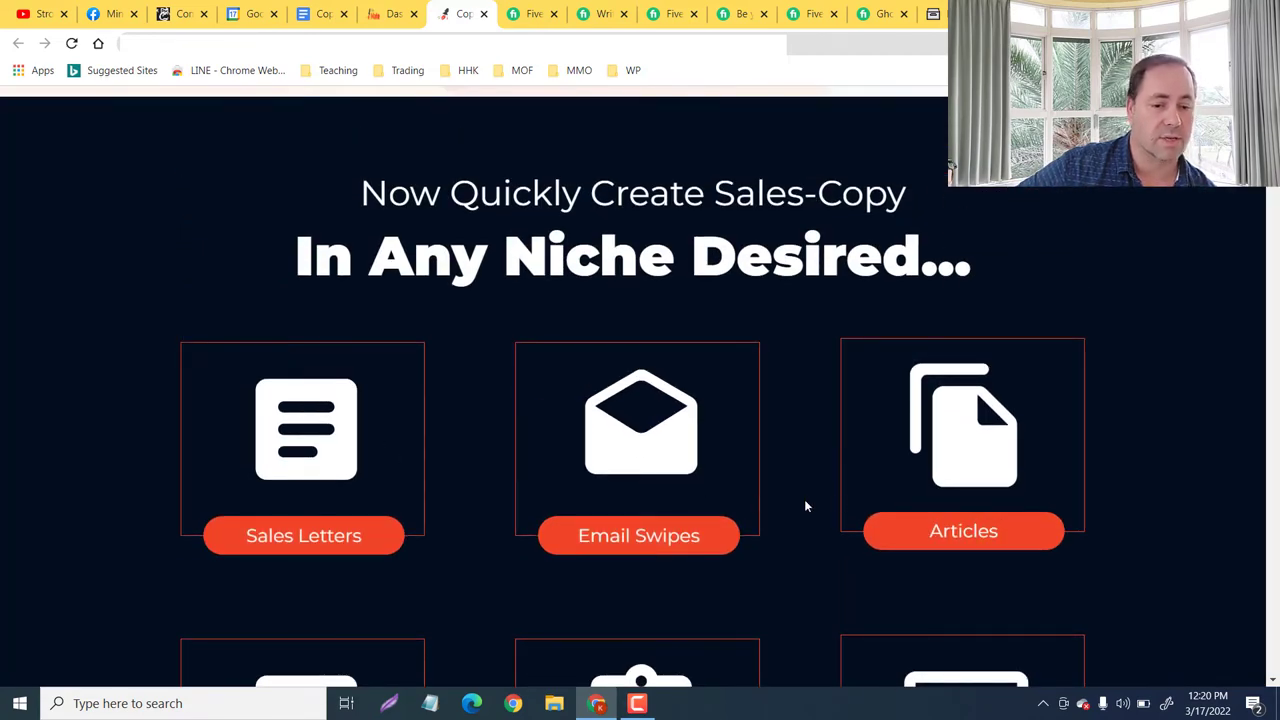
pyautogui.scroll(-4, 866, 498)
pyautogui.scroll(-4, 466, 491)
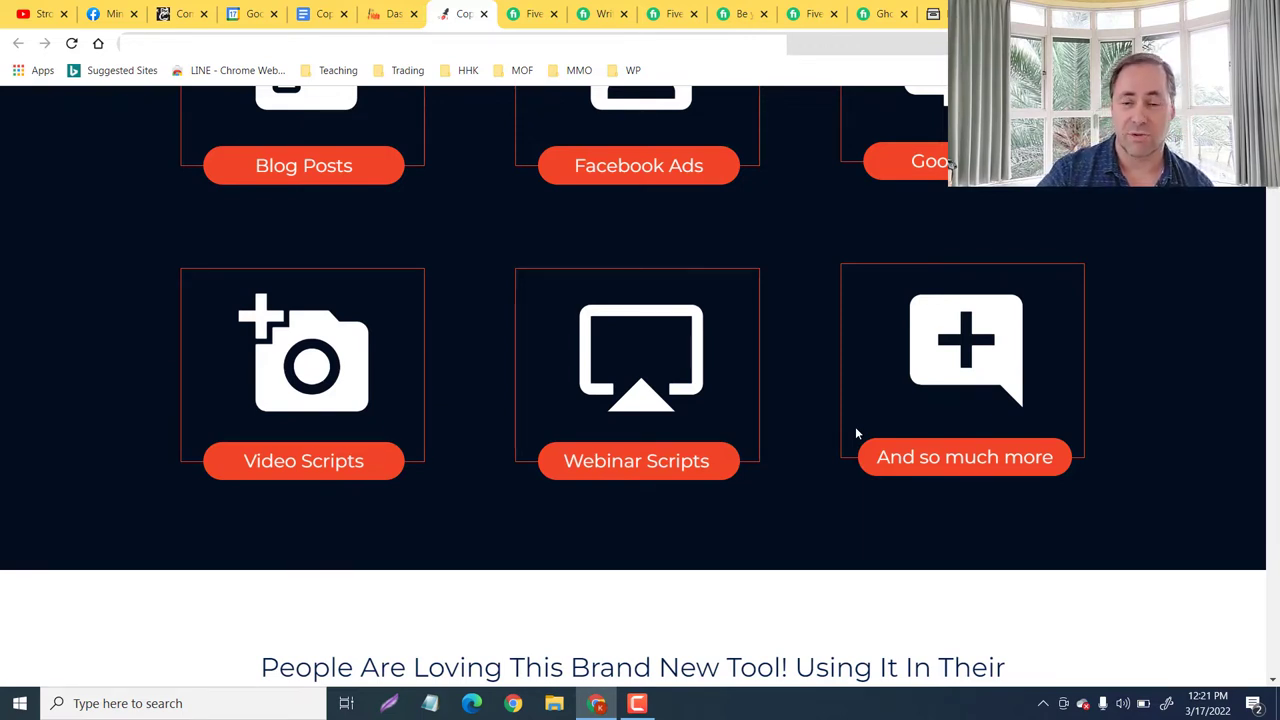
pyautogui.scroll(-6, 856, 432)
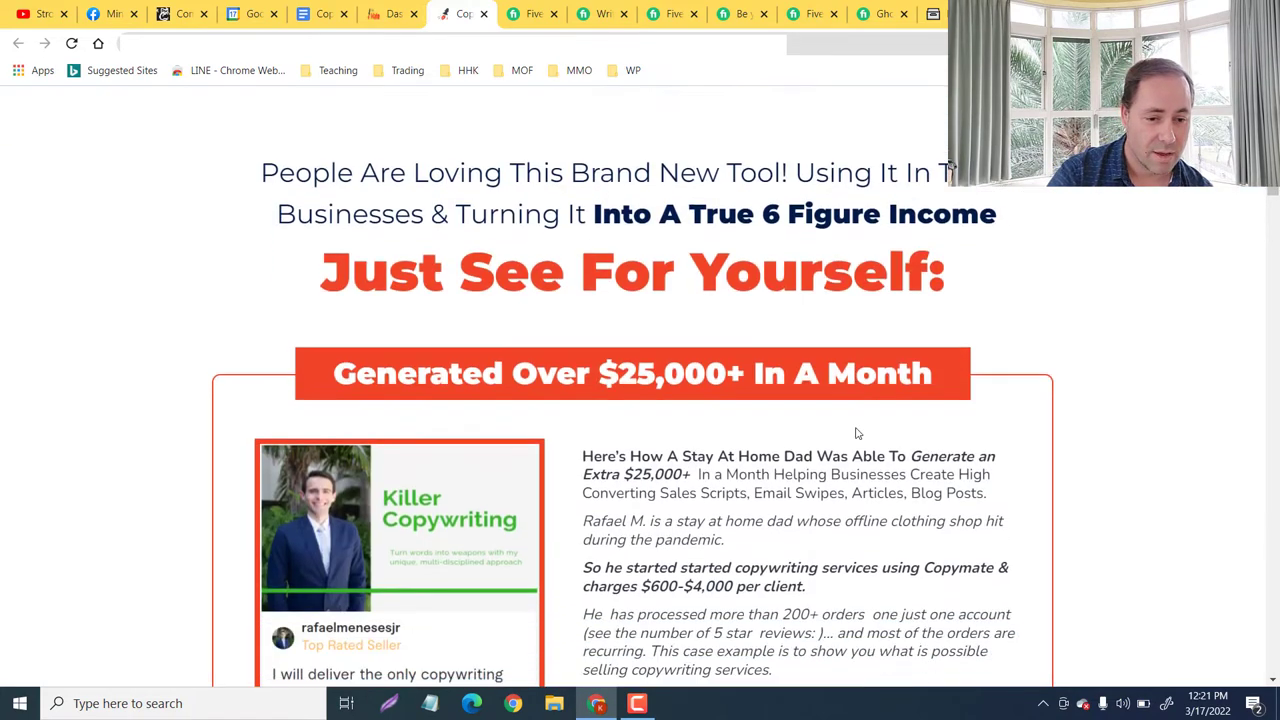
pyautogui.scroll(-1, 855, 432)
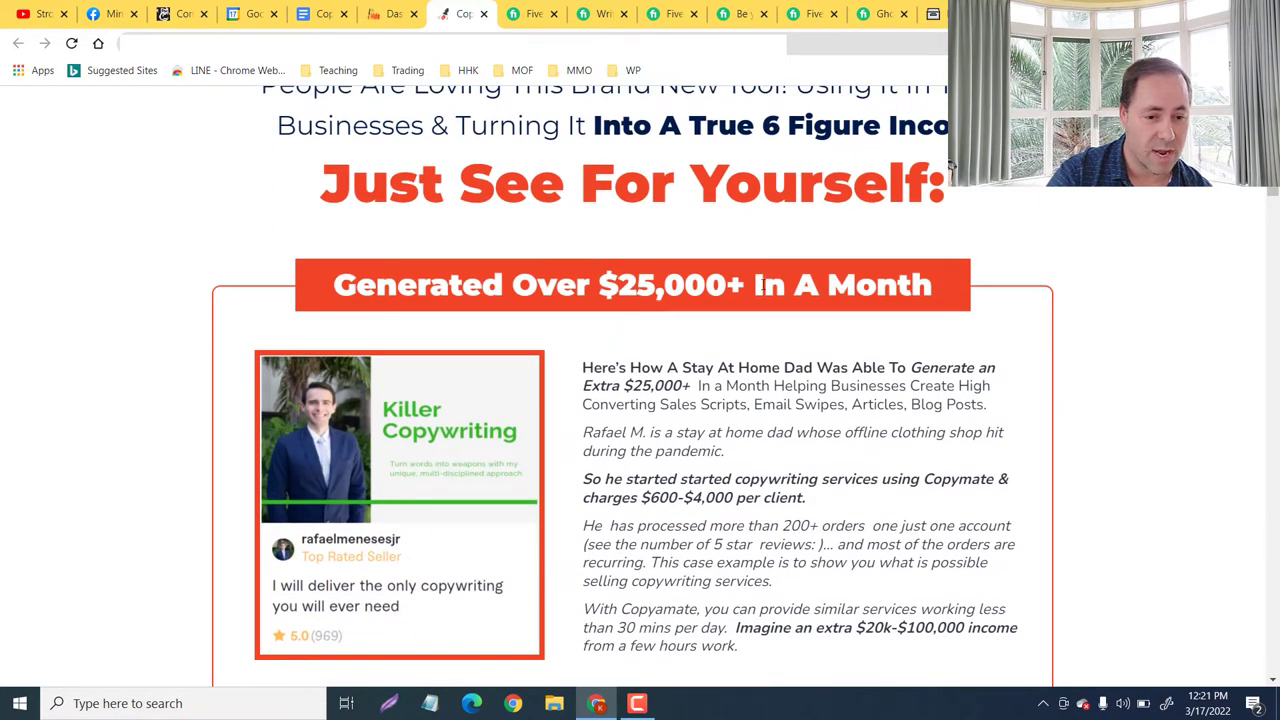
pyautogui.scroll(-9, 683, 404)
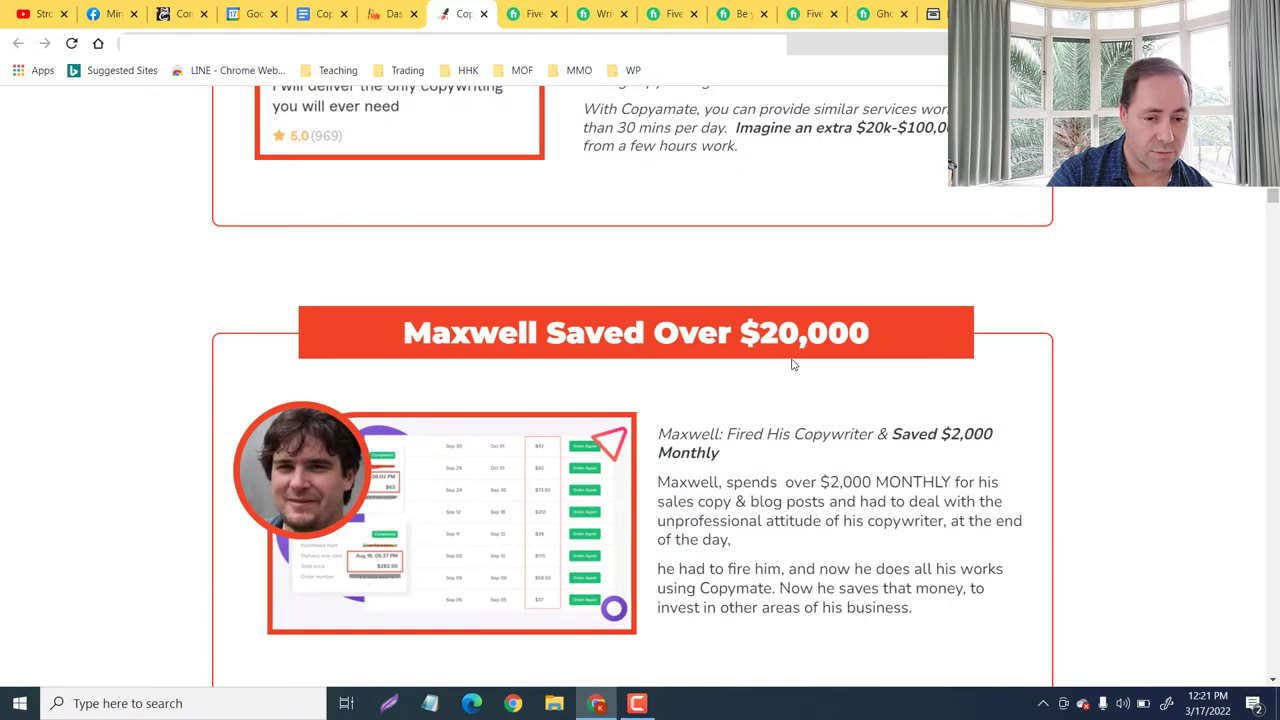
# Skim the creators' letter, the common copywriter rates and the section introducing CopyMate as an A.I powered app.
pyautogui.scroll(-10, 790, 365)
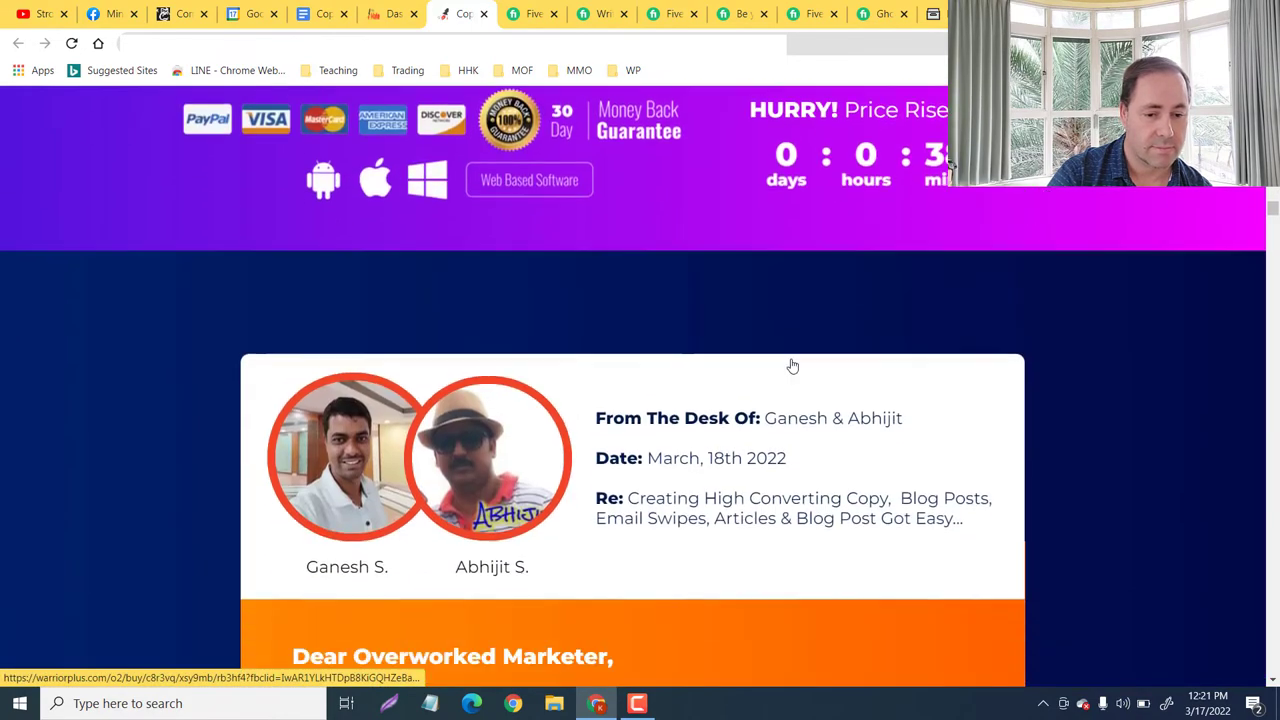
pyautogui.scroll(-12, 672, 392)
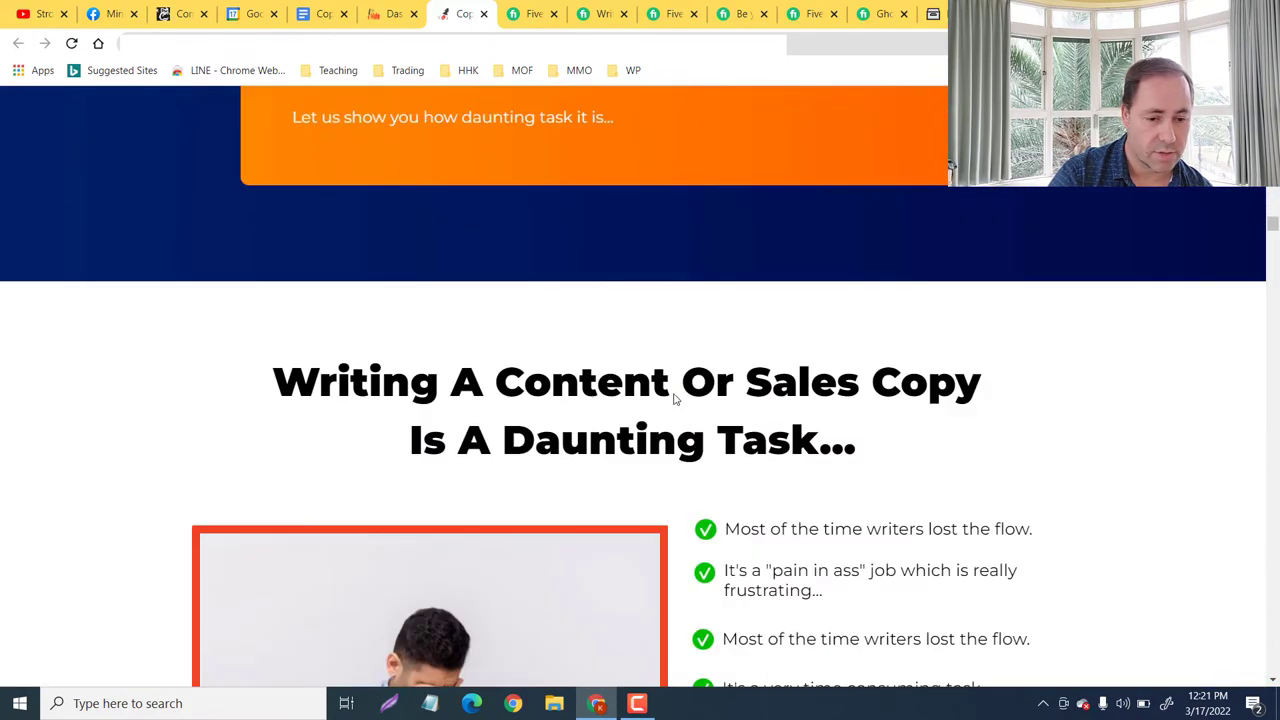
pyautogui.scroll(-12, 674, 394)
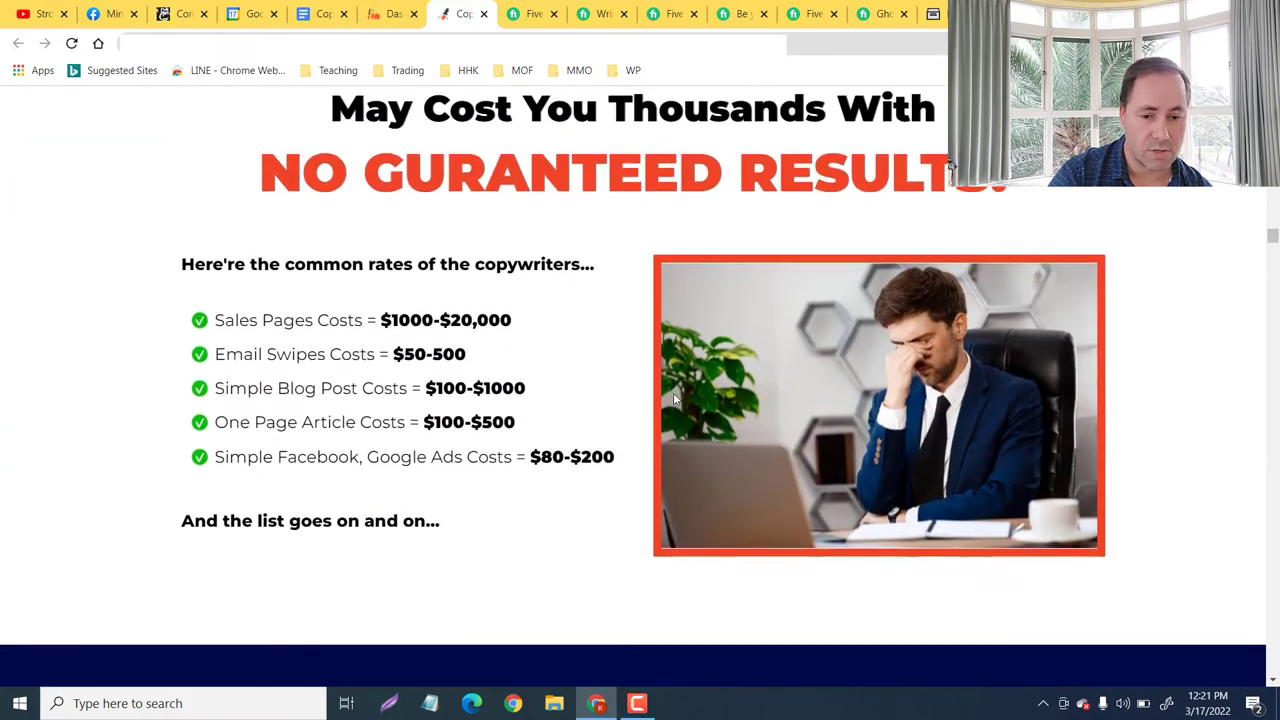
pyautogui.scroll(-10, 674, 394)
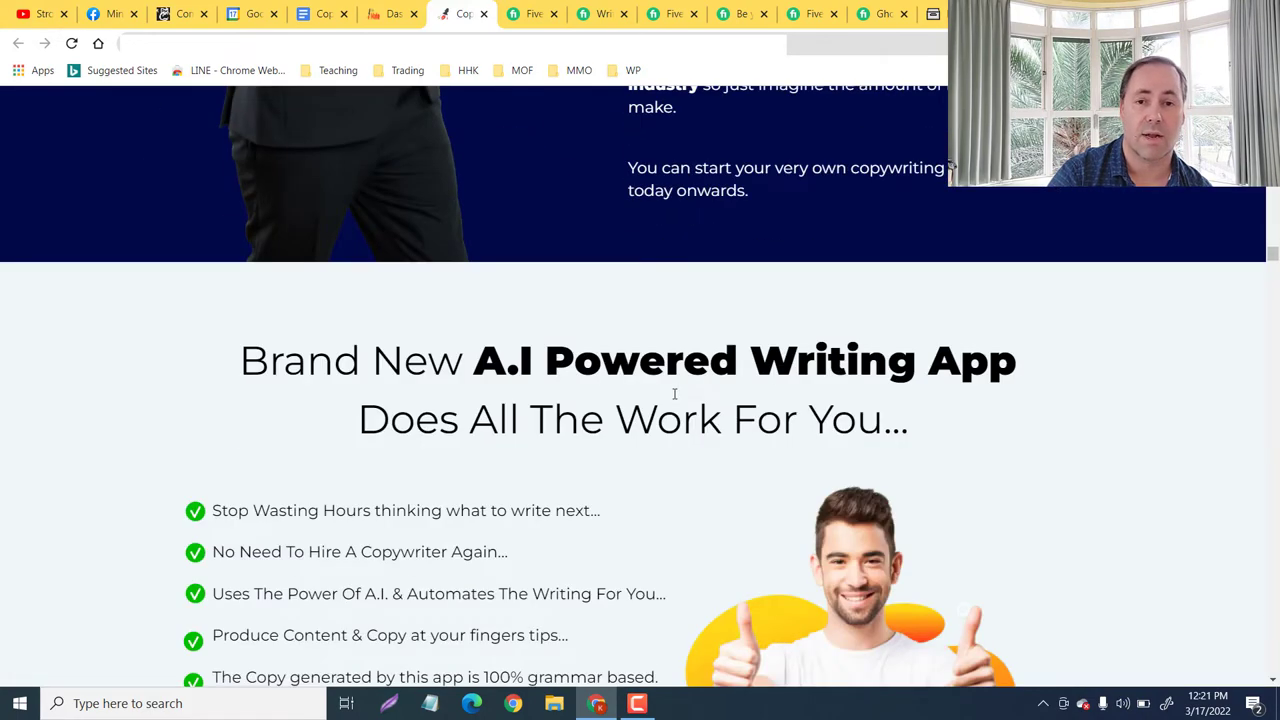
pyautogui.scroll(-9, 674, 398)
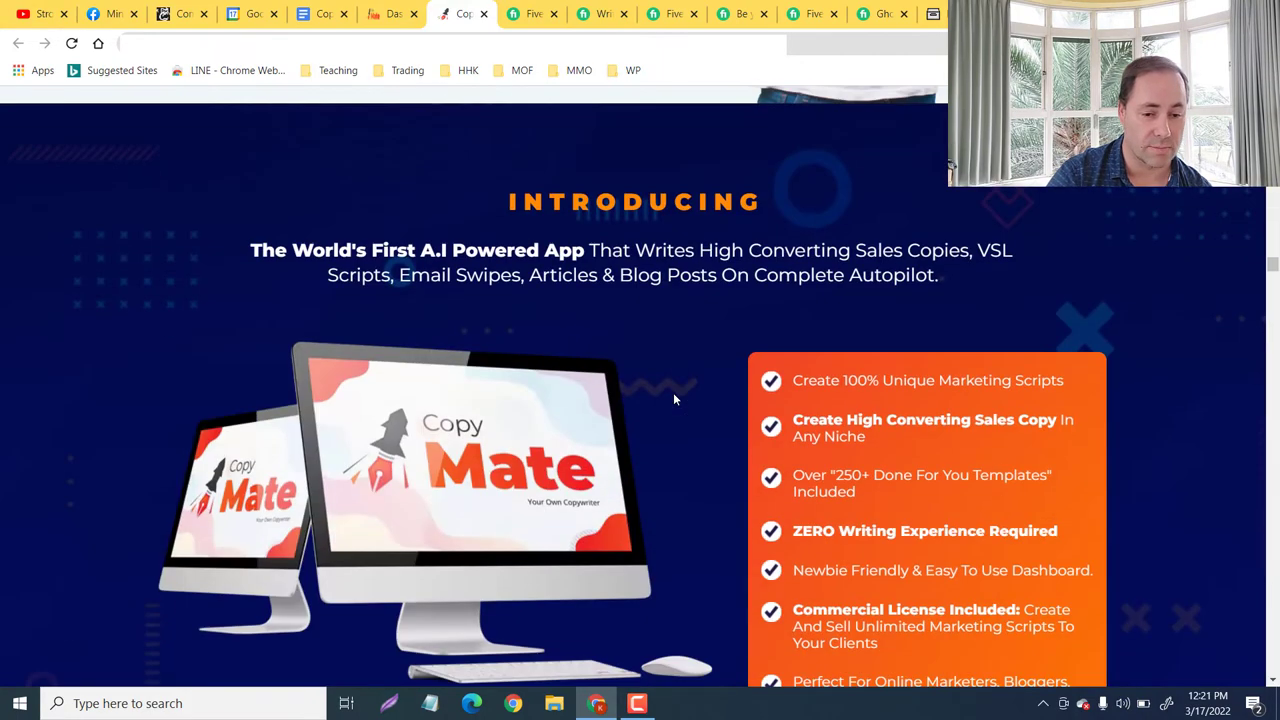
# View the CopyMate demo video section, the welcome offer, the simple steps recap and the sample content for posts and ads.
pyautogui.scroll(-20, 674, 399)
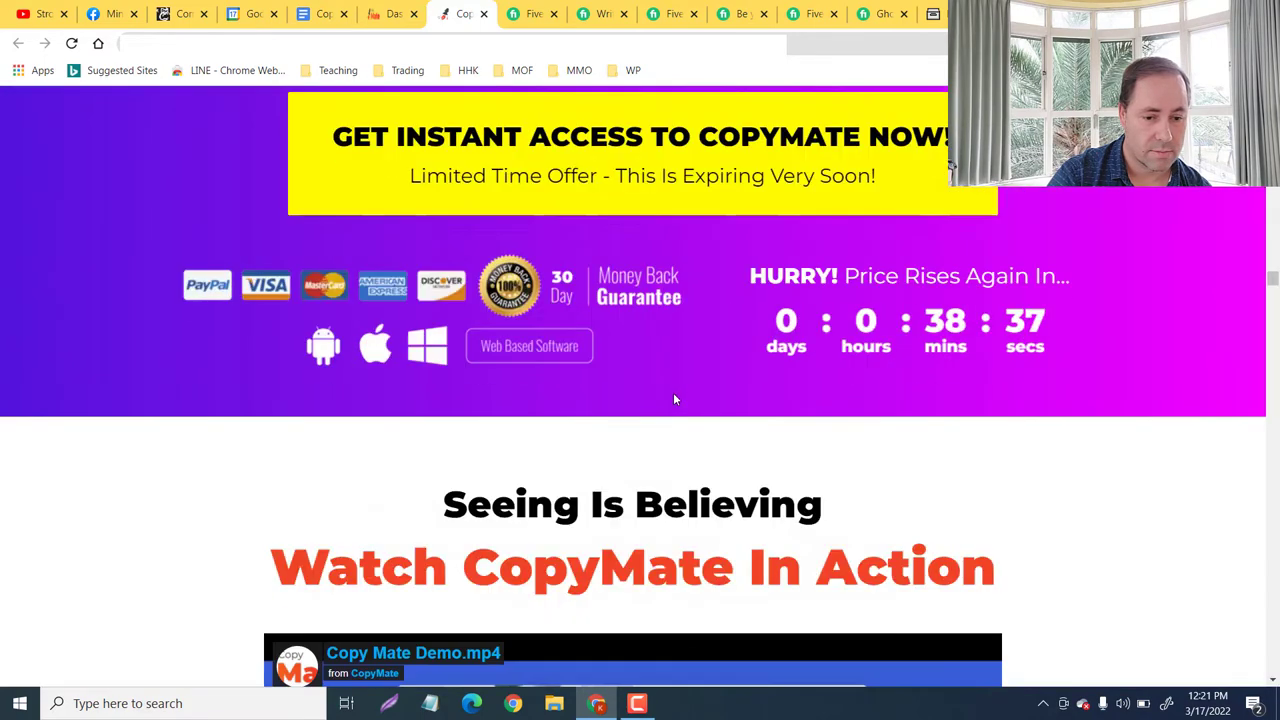
pyautogui.scroll(-1, 674, 399)
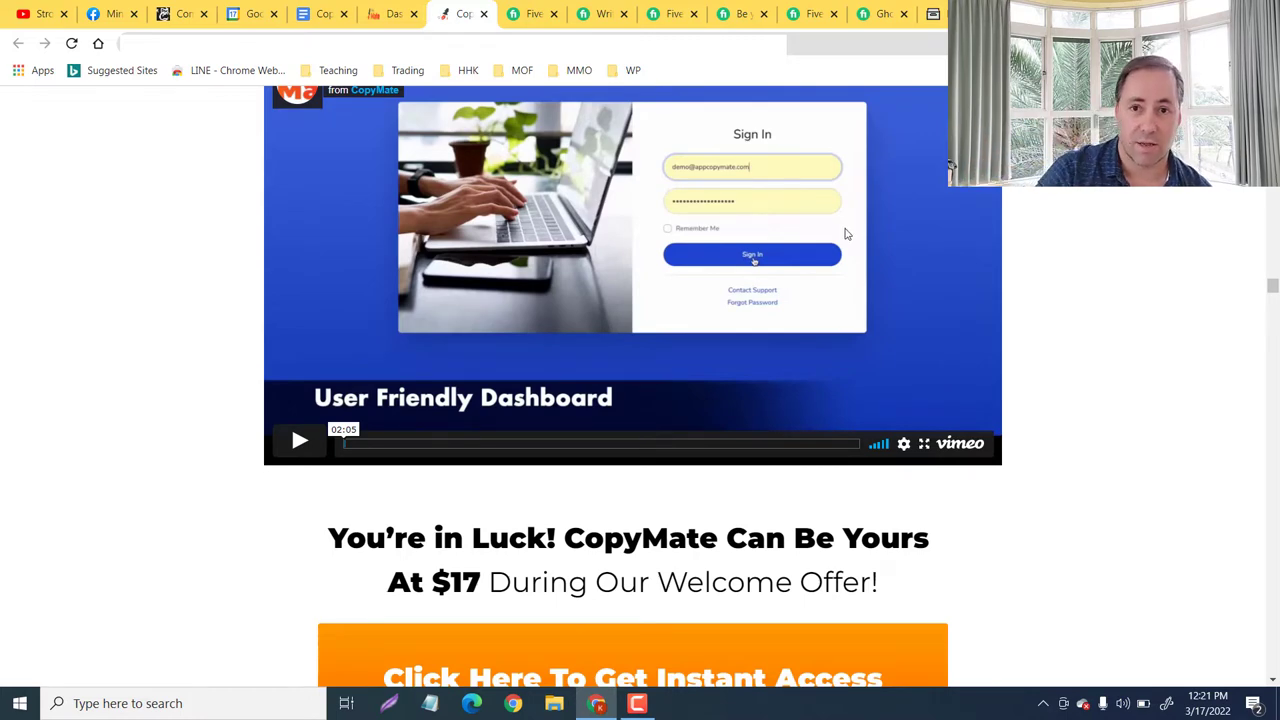
pyautogui.scroll(-10, 694, 334)
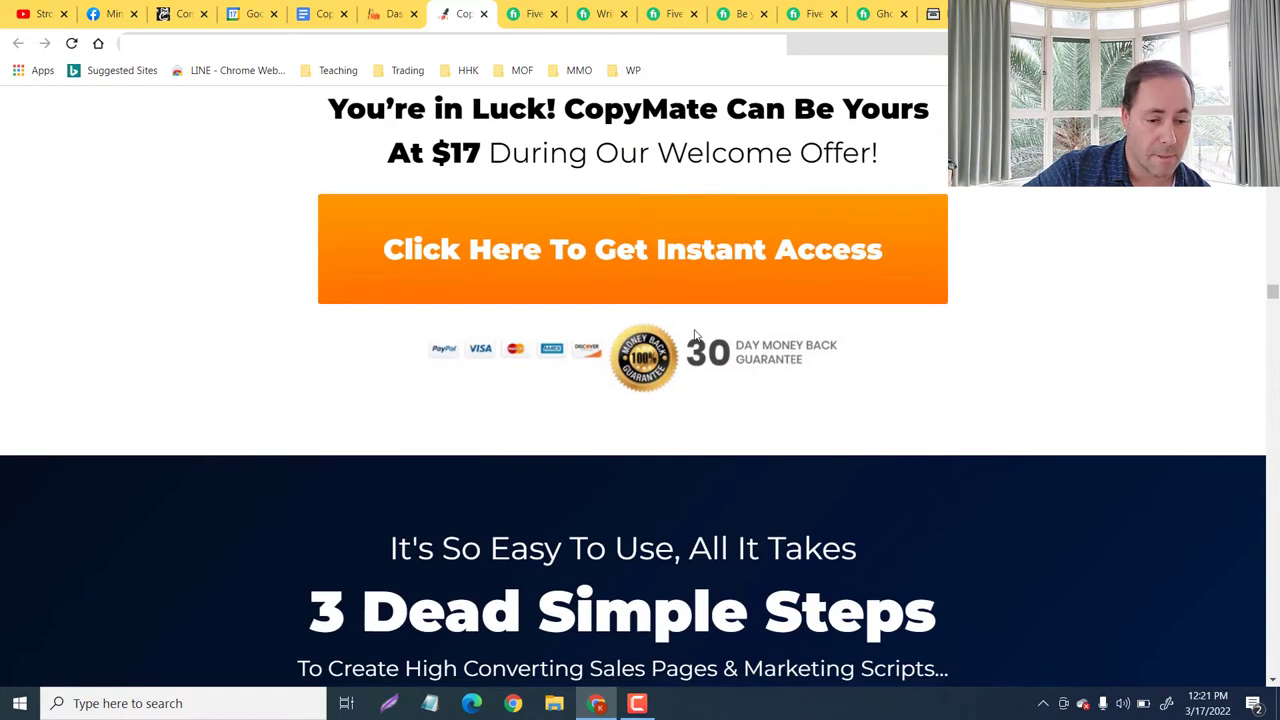
pyautogui.scroll(-5, 696, 336)
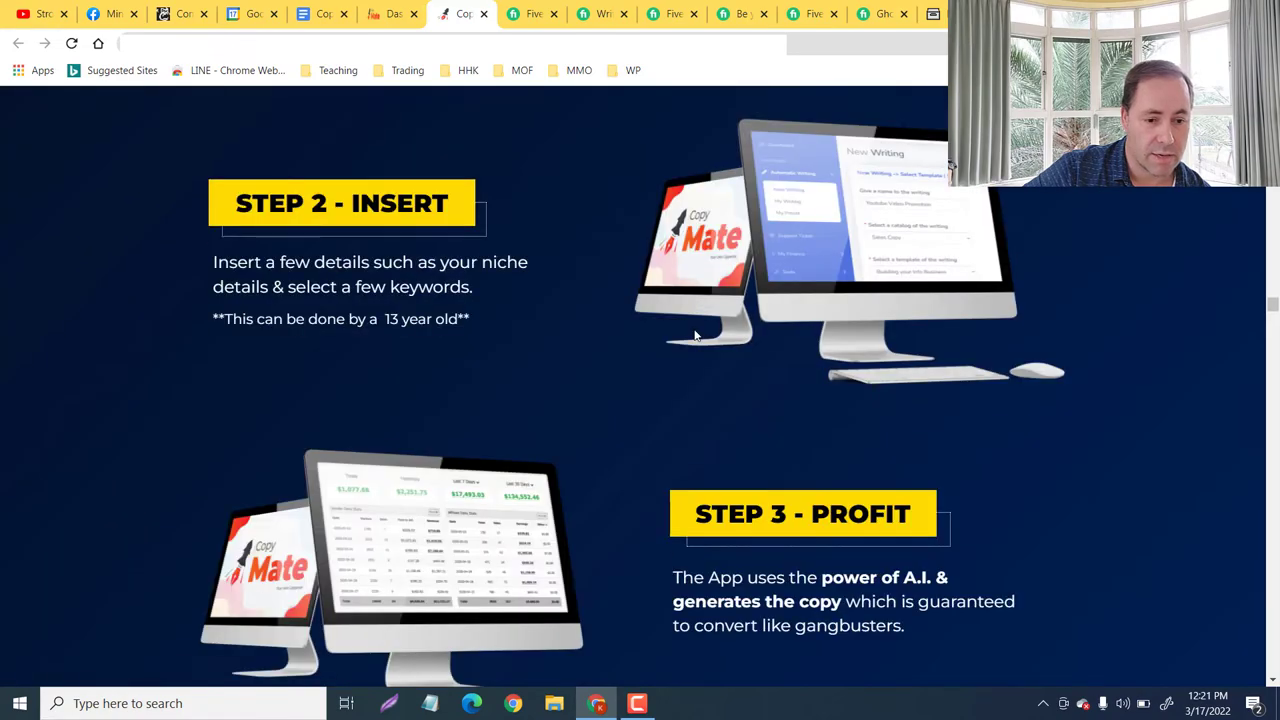
pyautogui.scroll(-18, 696, 336)
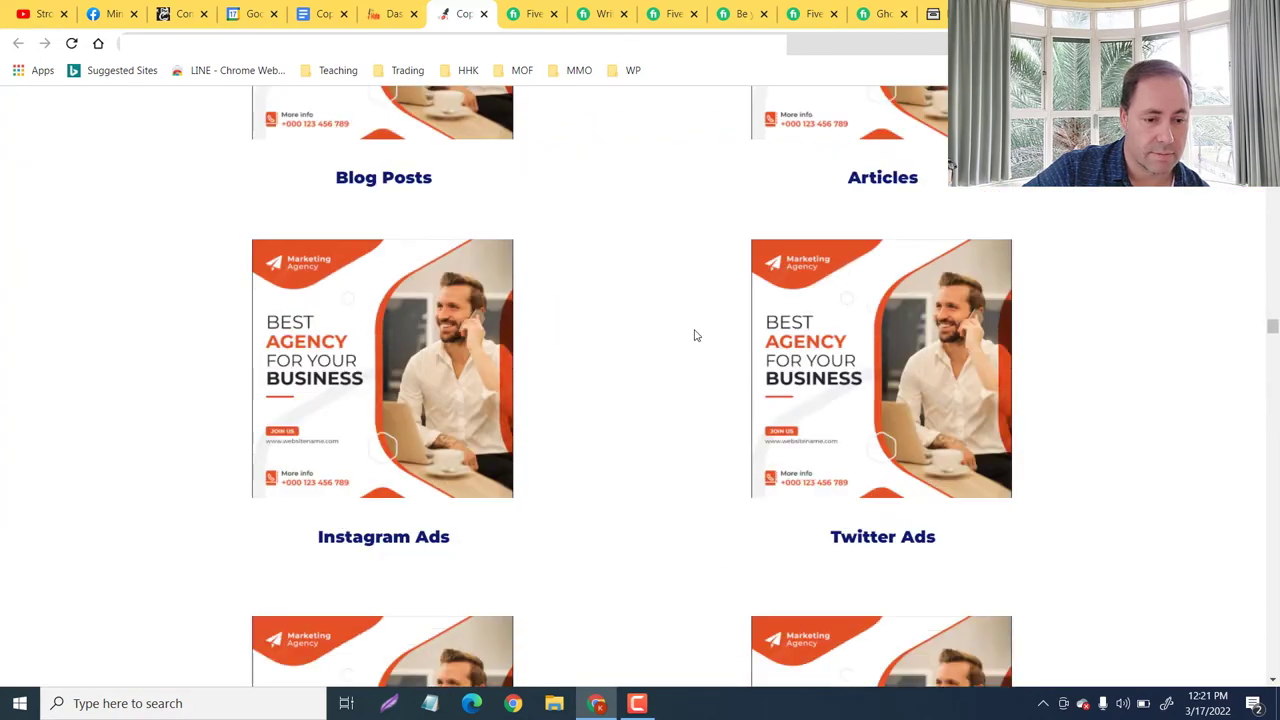
# Read through the feature list, from unlimited copy in any niche to file export, SEO optimisation and the included video training.
pyautogui.scroll(-15, 696, 336)
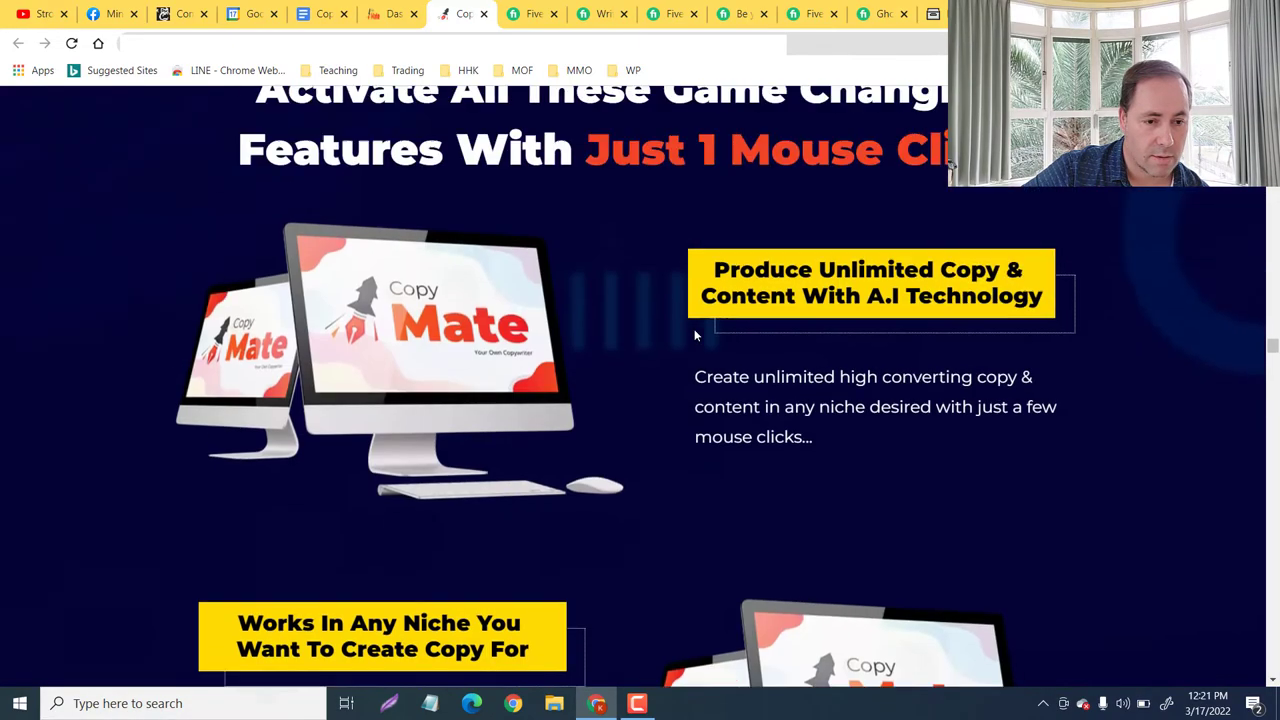
pyautogui.scroll(1, 696, 336)
pyautogui.scroll(-3, 696, 336)
pyautogui.scroll(1, 696, 336)
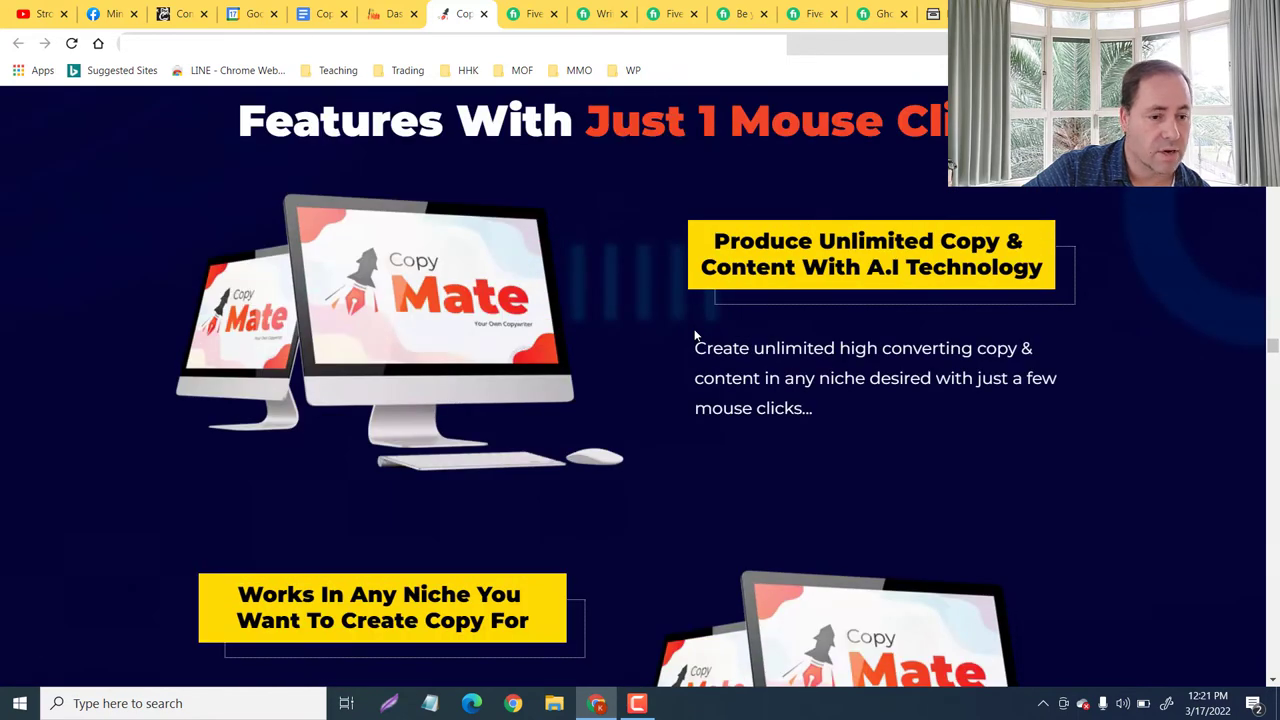
pyautogui.scroll(-2, 696, 336)
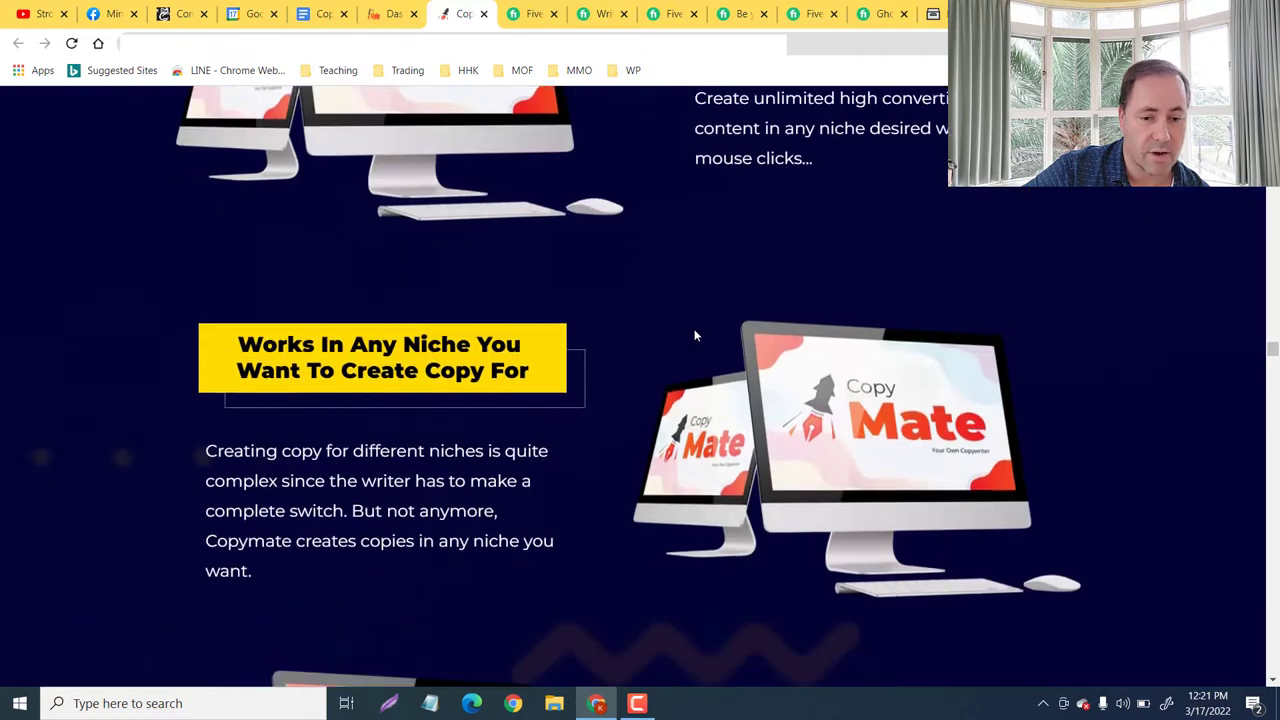
pyautogui.scroll(-3, 696, 336)
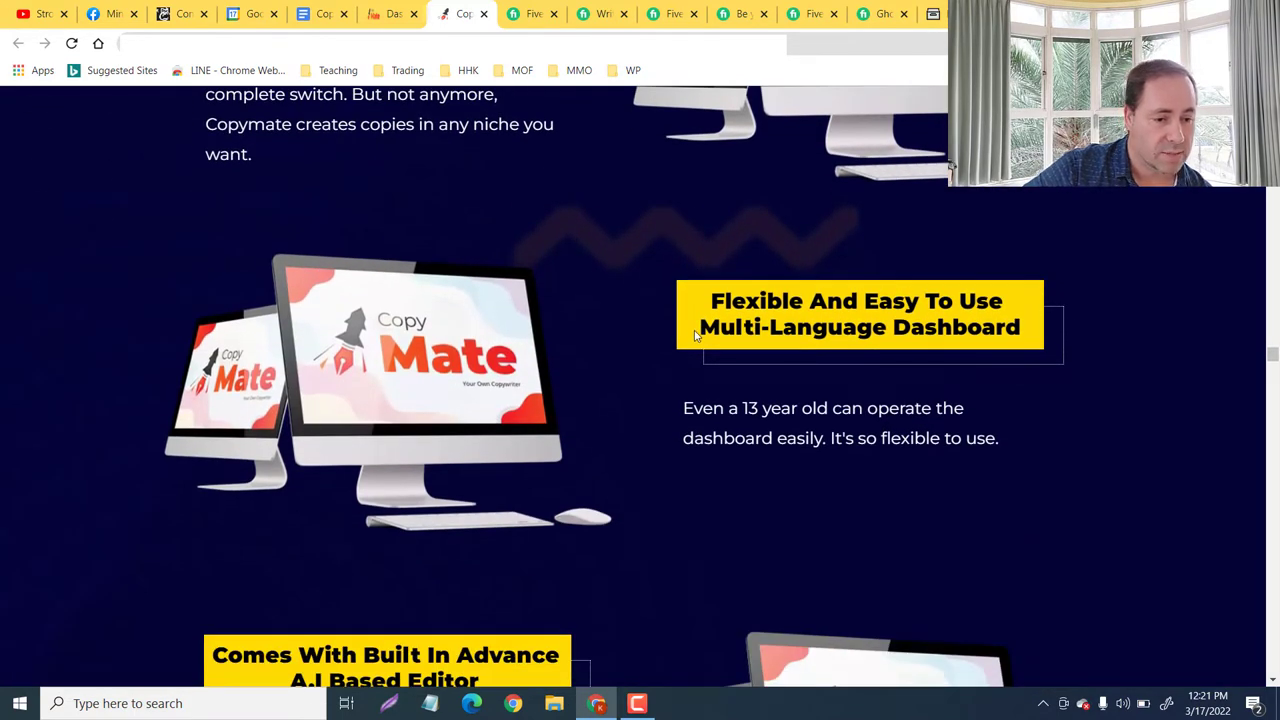
pyautogui.scroll(-1, 647, 392)
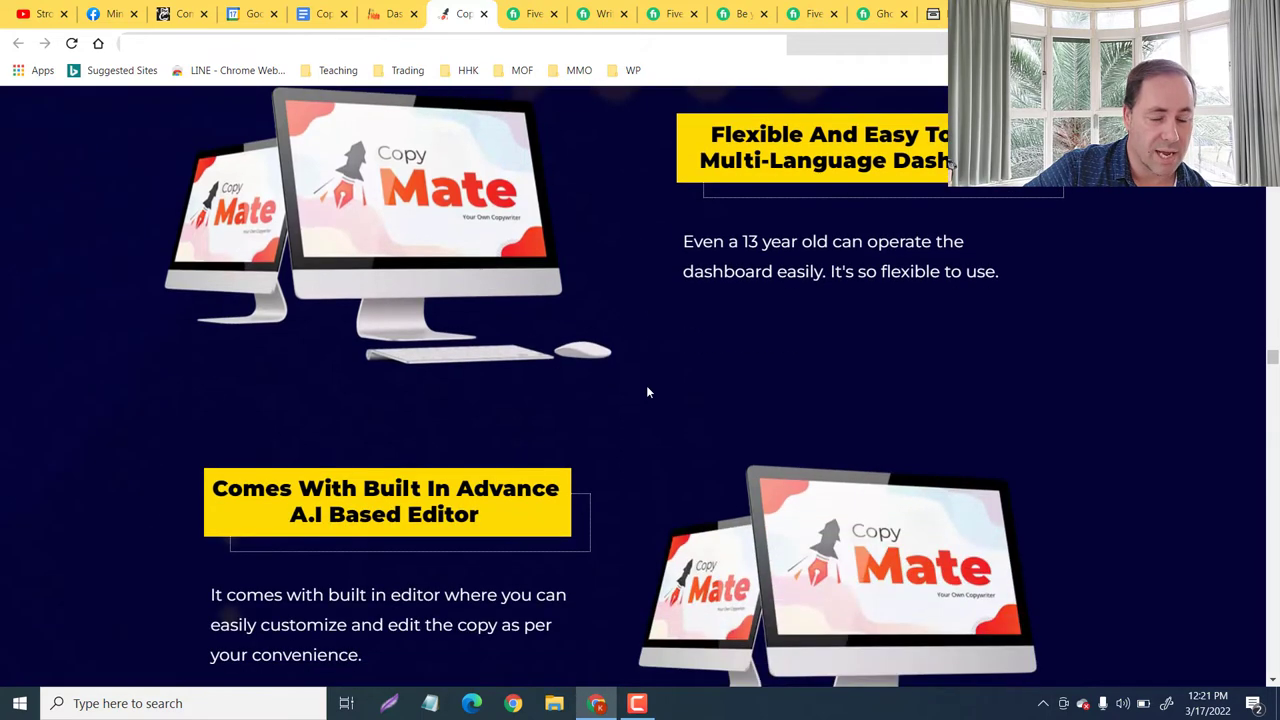
pyautogui.scroll(-2, 647, 392)
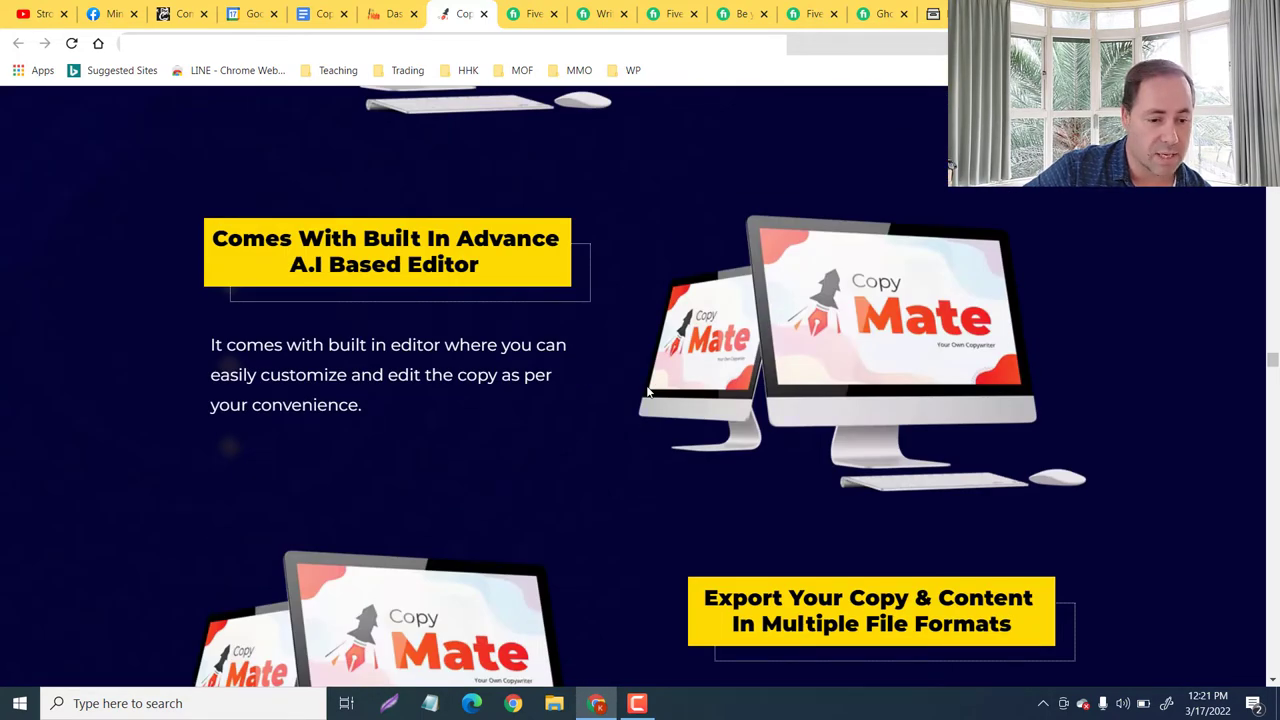
pyautogui.scroll(-2, 647, 391)
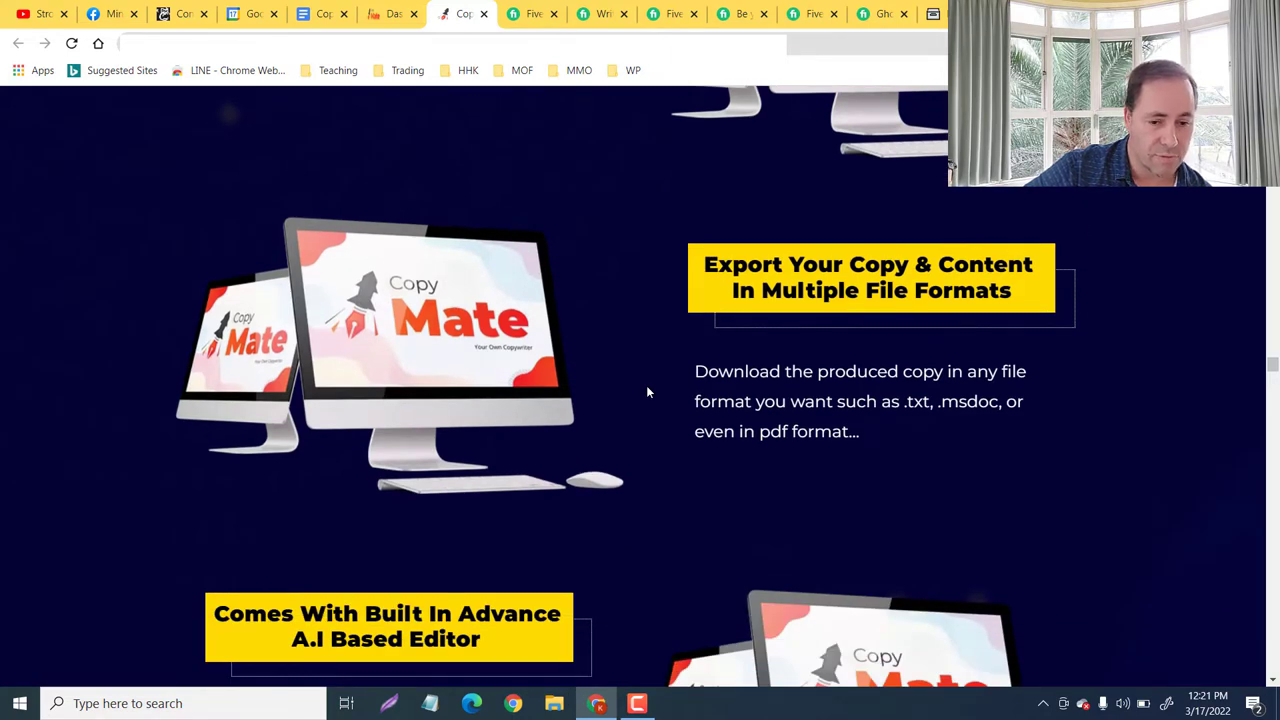
pyautogui.scroll(-2, 647, 392)
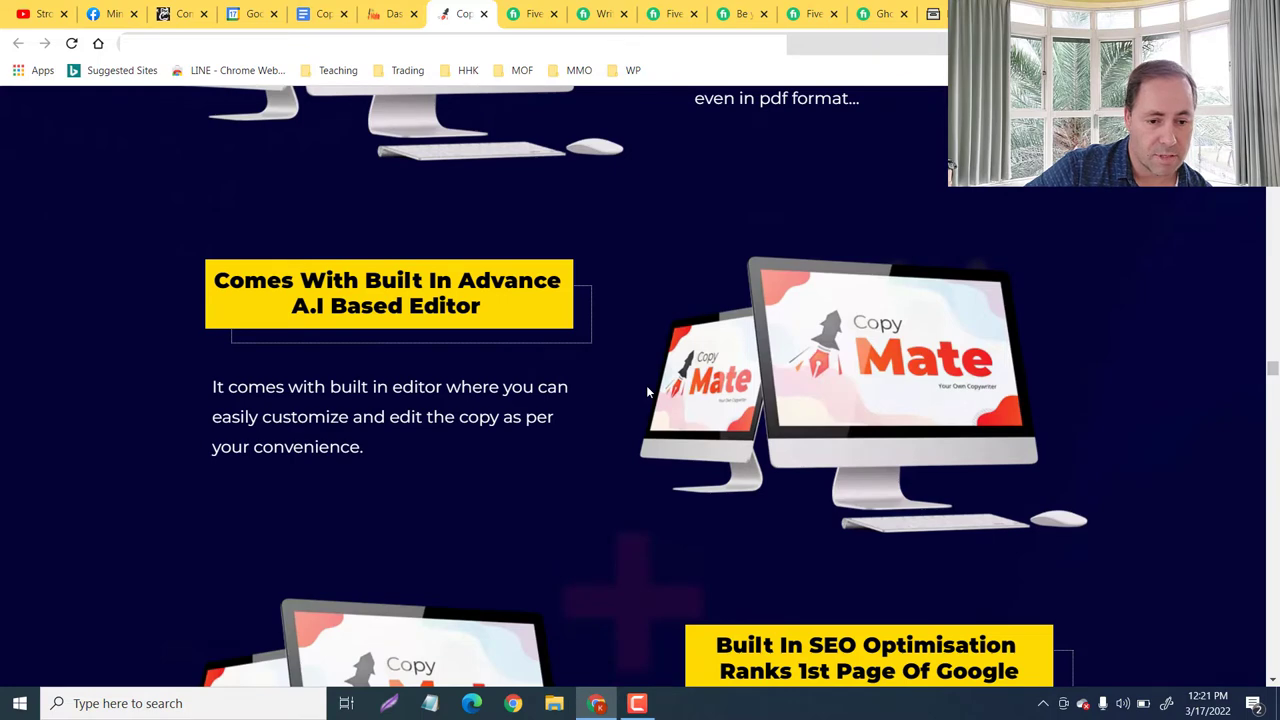
pyautogui.scroll(-2, 646, 390)
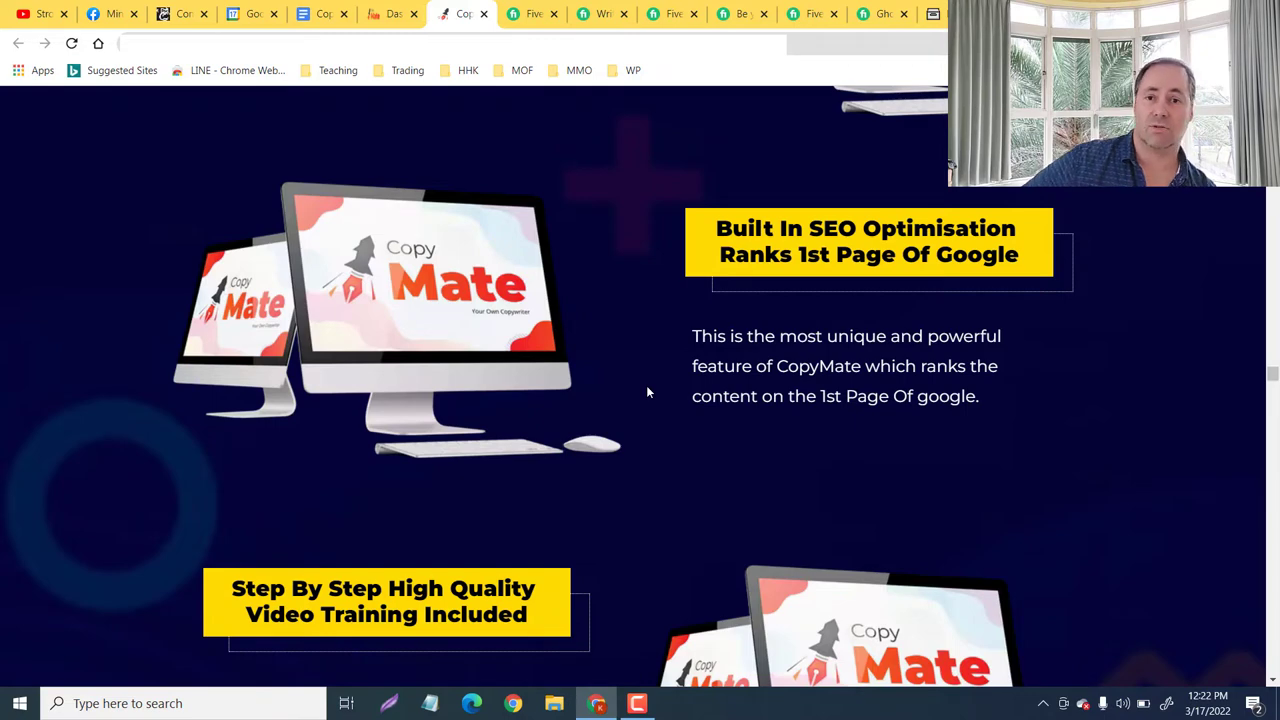
pyautogui.scroll(-2, 647, 392)
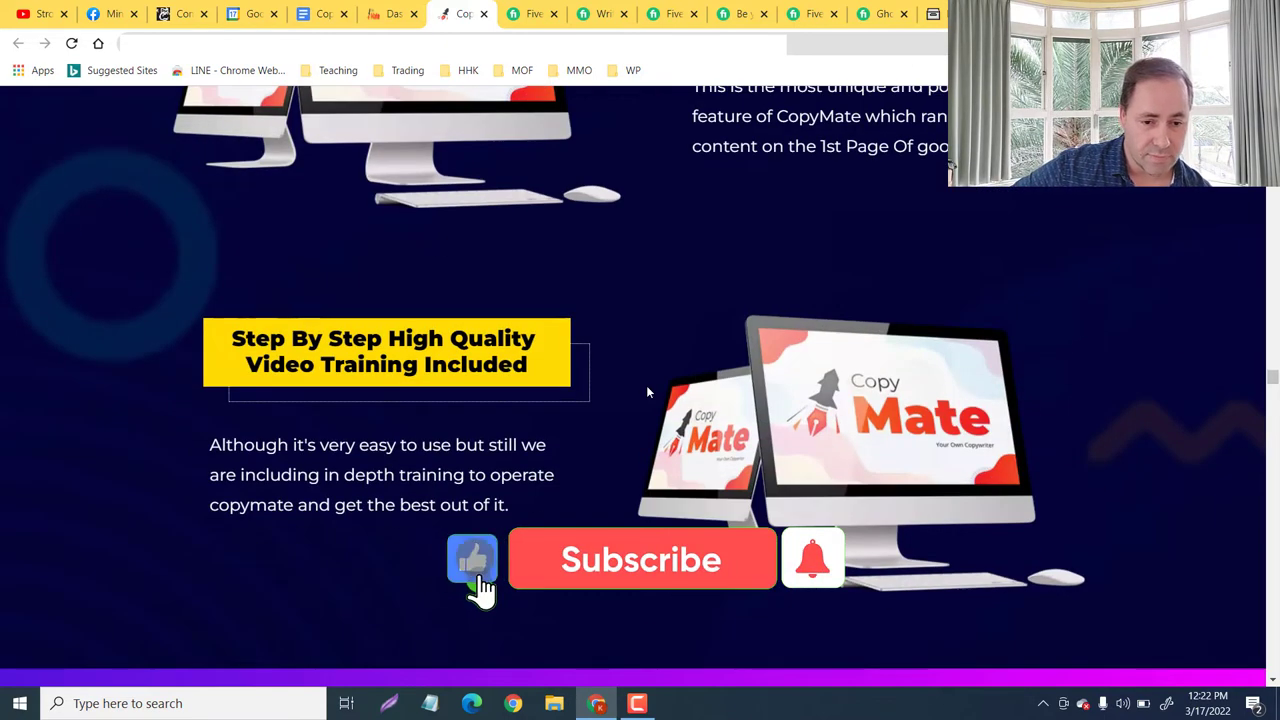
# Examine the one-time price offer, the "So Who Can Benefit?" audiences and the start of the commercial license section.
pyautogui.scroll(-2, 647, 392)
pyautogui.scroll(-2, 647, 392)
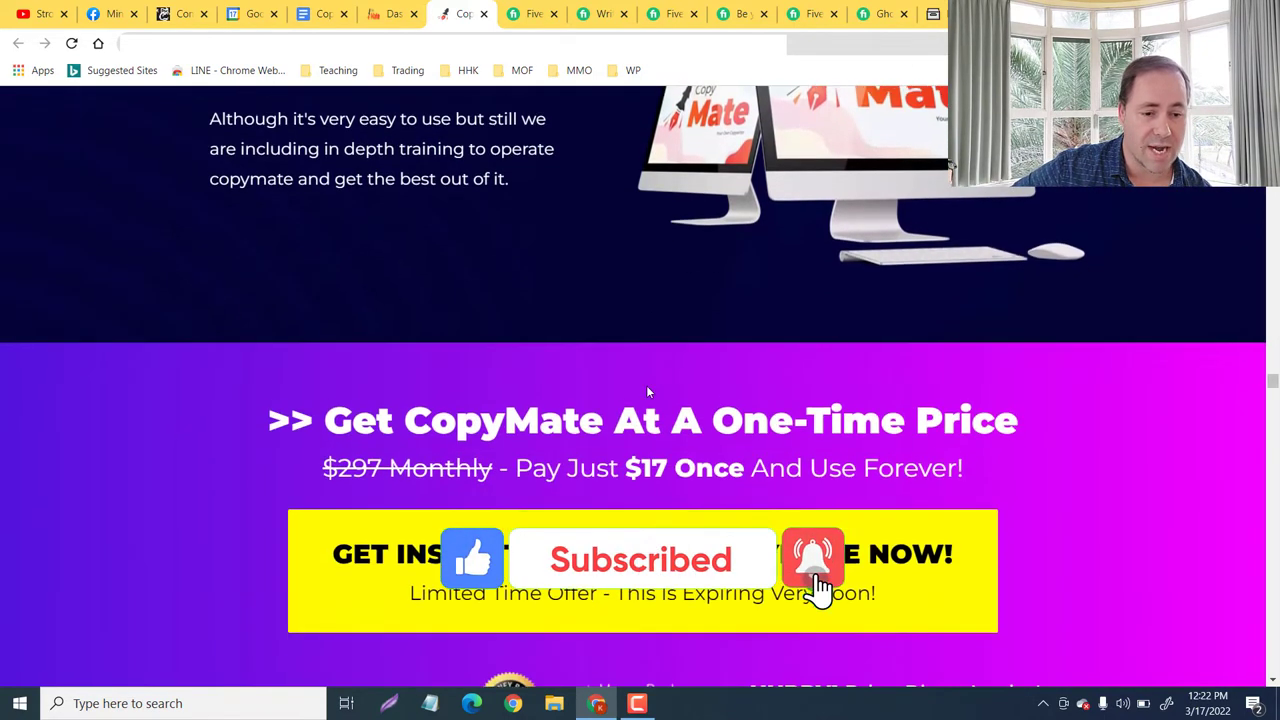
pyautogui.scroll(-3, 647, 392)
pyautogui.scroll(-3, 647, 392)
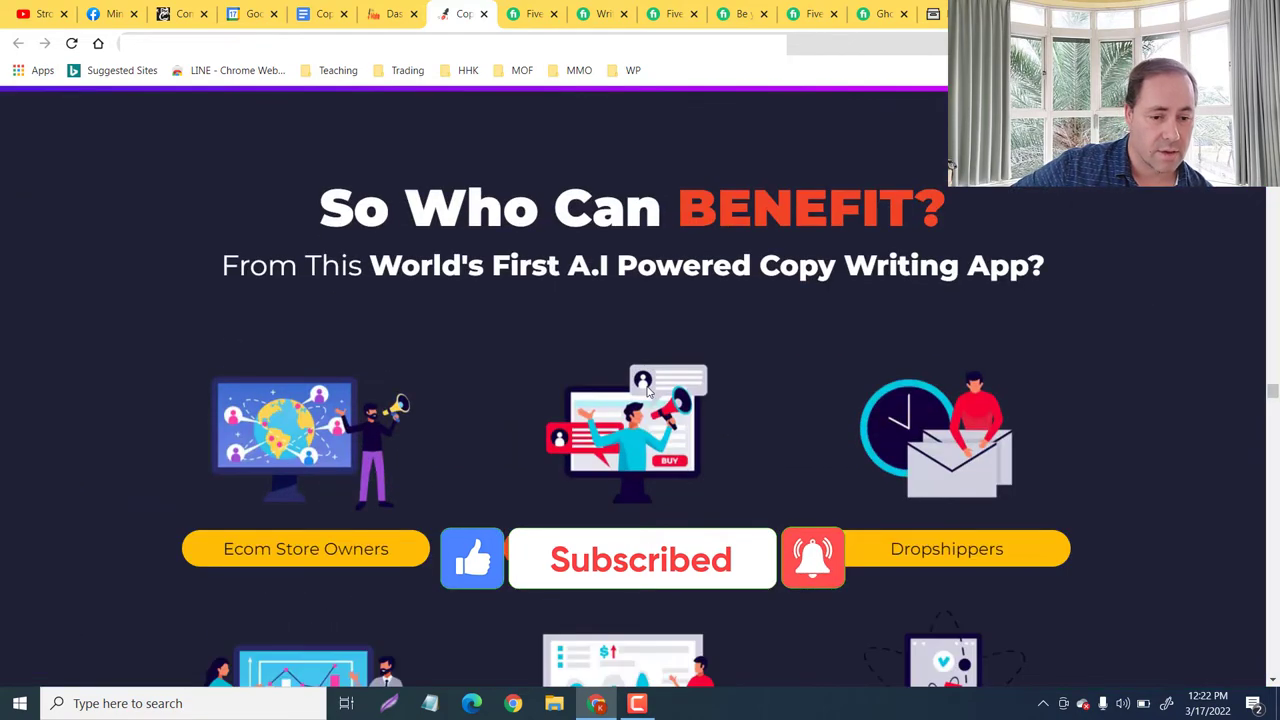
pyautogui.scroll(-3, 647, 392)
pyautogui.scroll(-3, 647, 392)
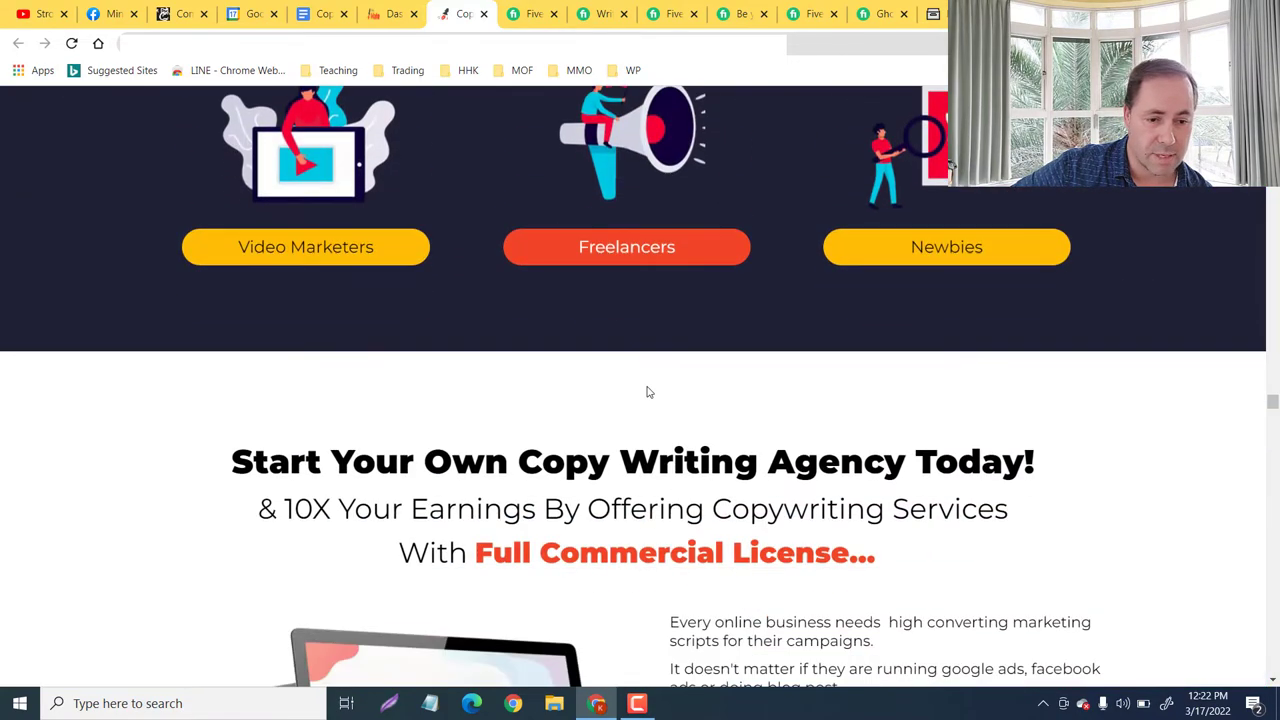
# Skim the commercial license pitch, the earnings claim, the dream lifestyle section and the list of included CopyMate components.
pyautogui.scroll(-3, 647, 392)
pyautogui.scroll(-3, 524, 420)
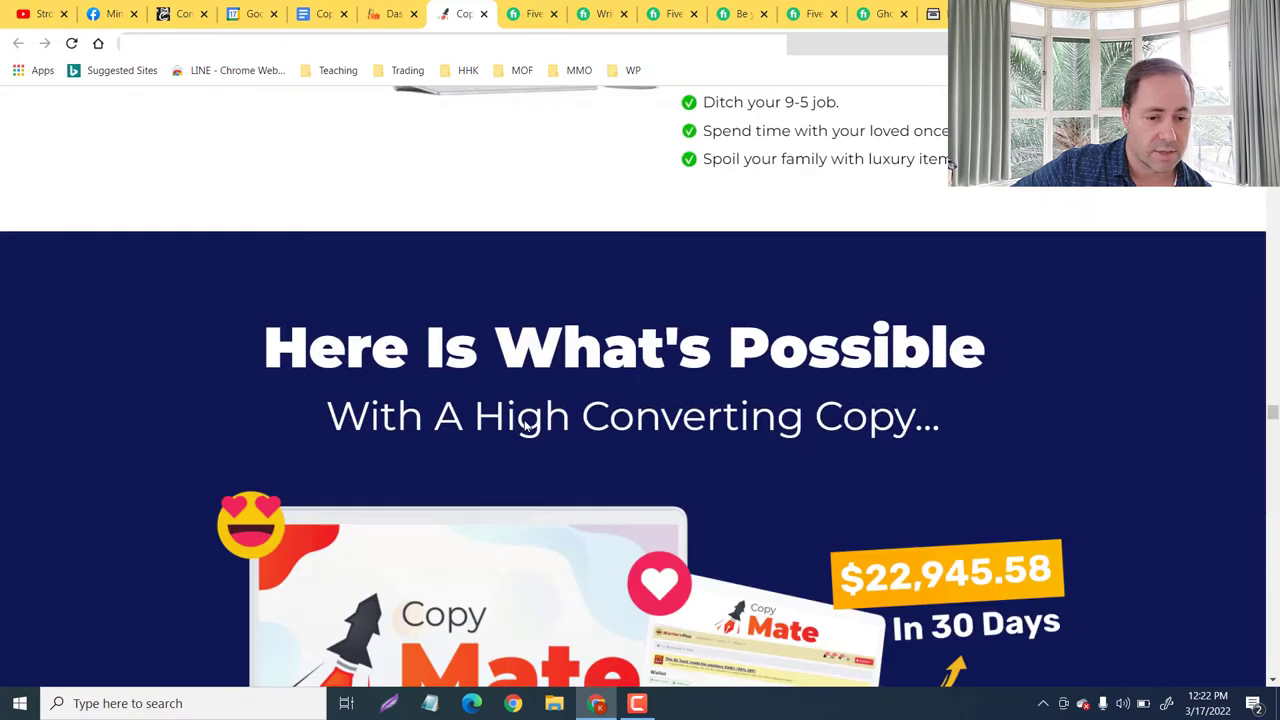
pyautogui.scroll(-3, 524, 420)
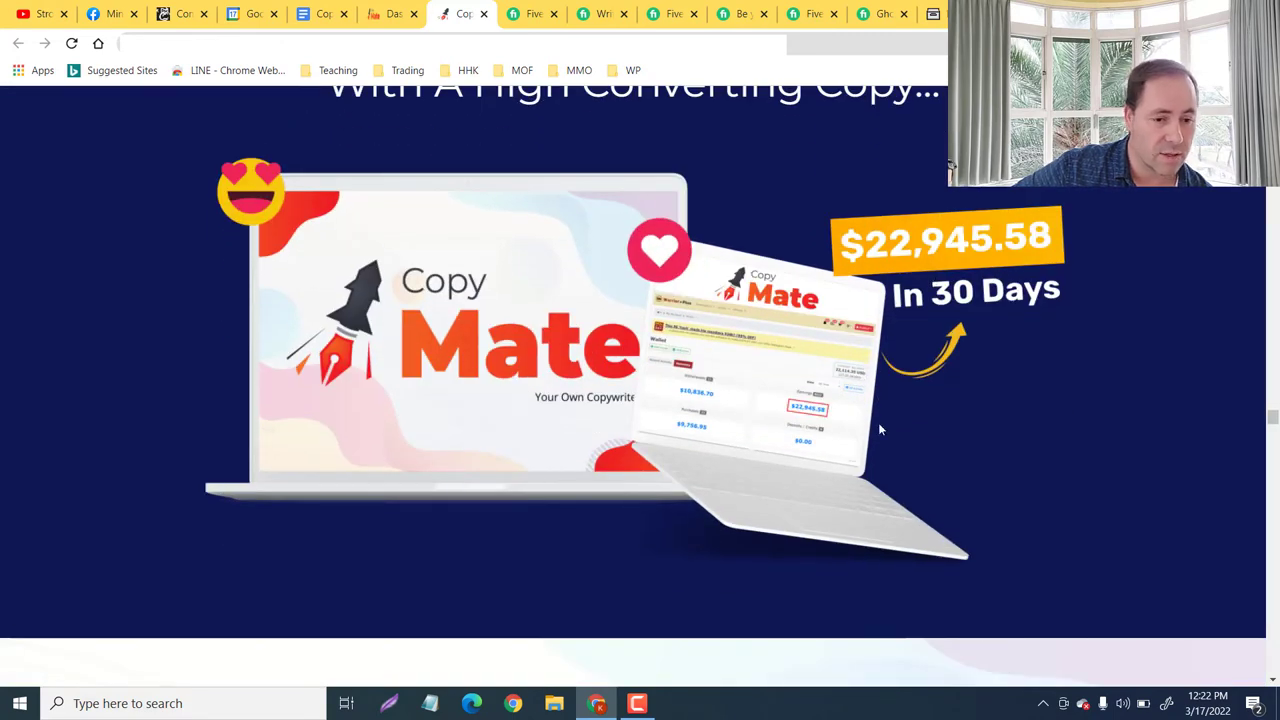
pyautogui.scroll(-10, 880, 430)
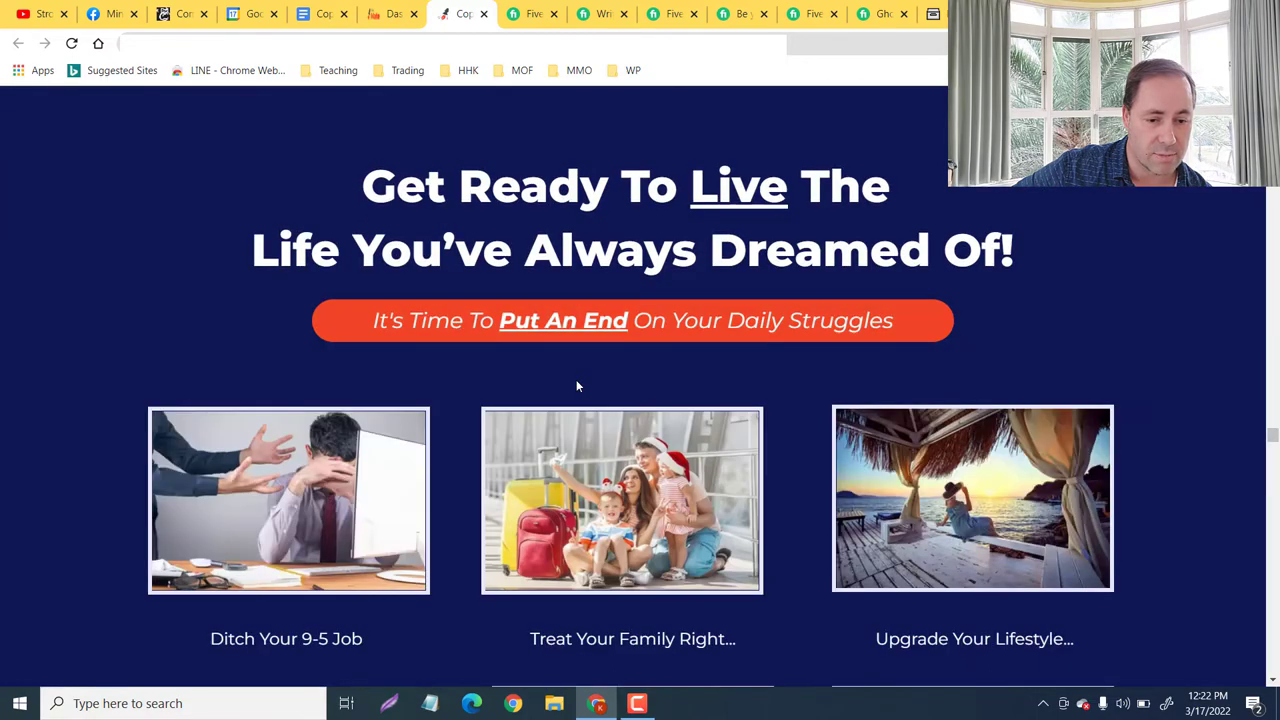
pyautogui.scroll(-15, 576, 386)
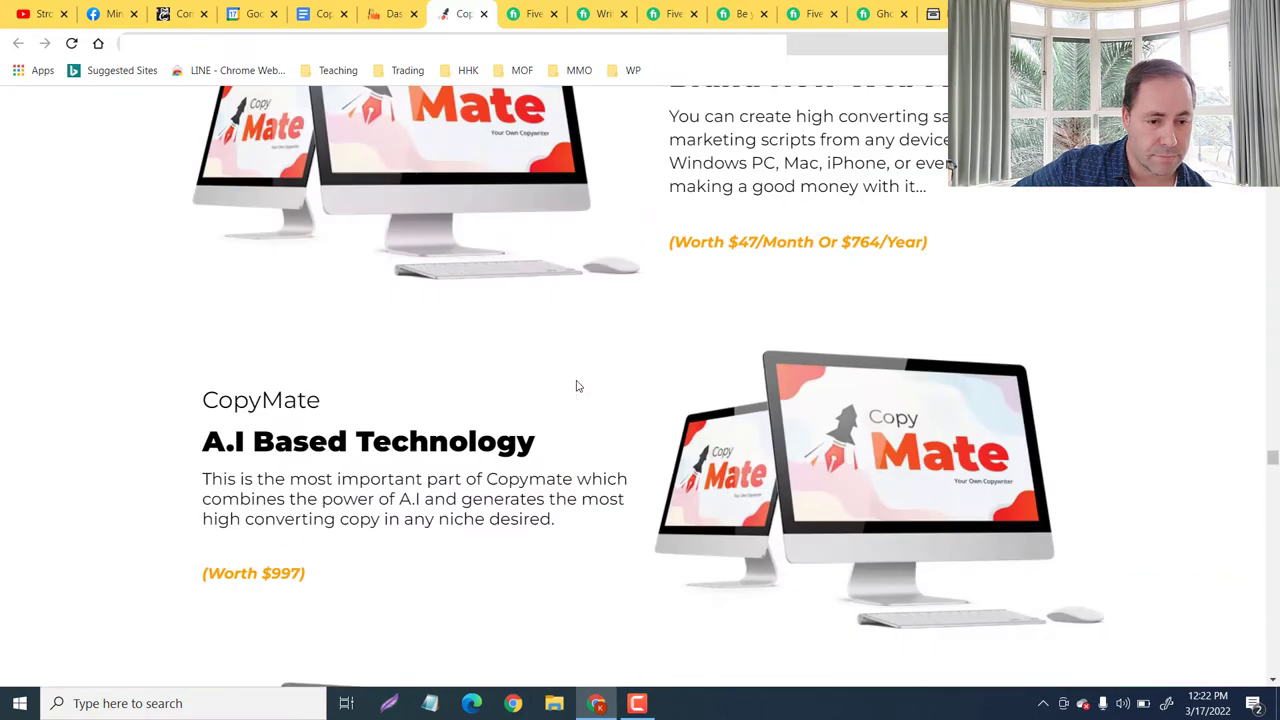
pyautogui.scroll(3, 576, 386)
pyautogui.scroll(-9, 576, 386)
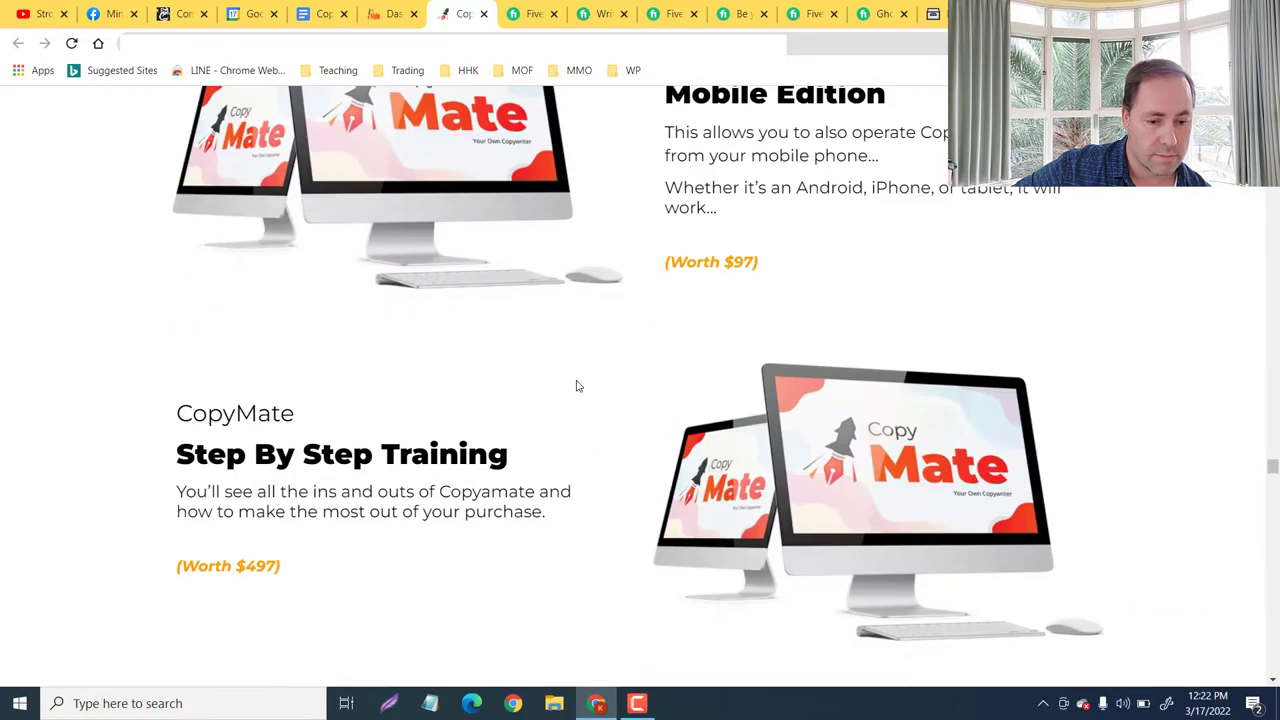
# Read through free bonuses #1 to #5, from the ProfileZ business profile creator to 24*7 World Class Support.
pyautogui.scroll(-10, 576, 386)
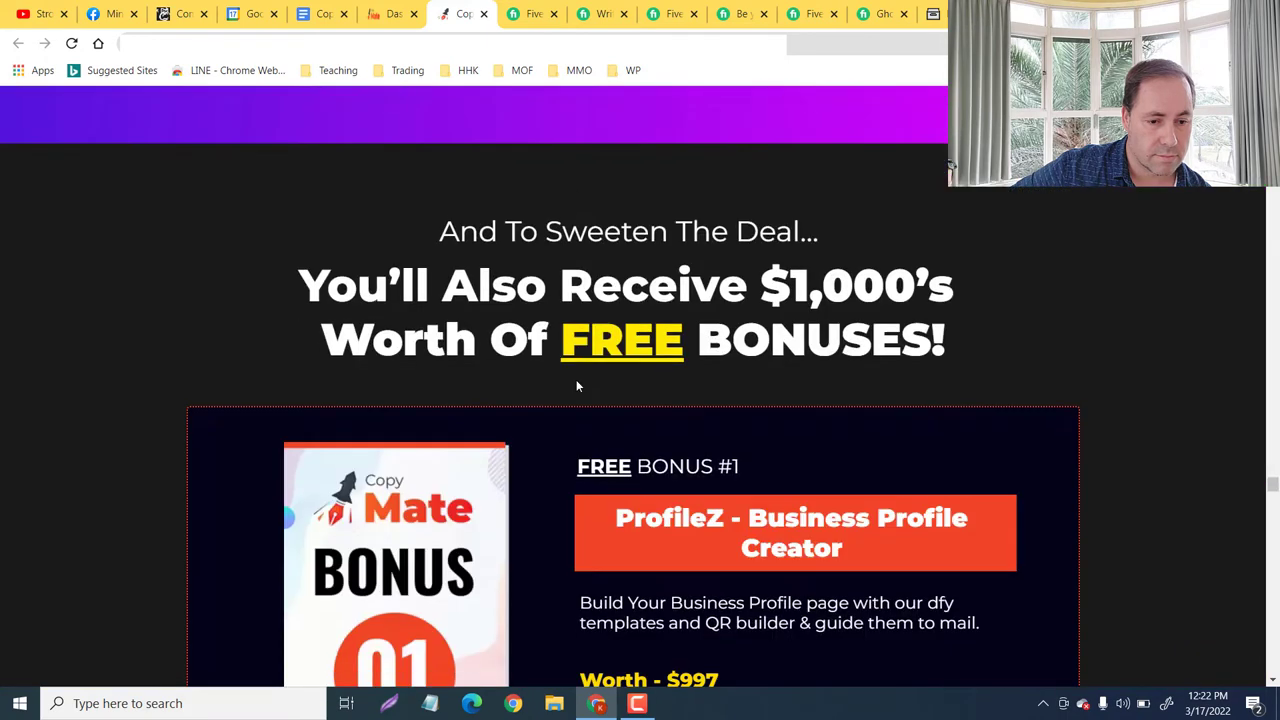
pyautogui.scroll(-2, 576, 381)
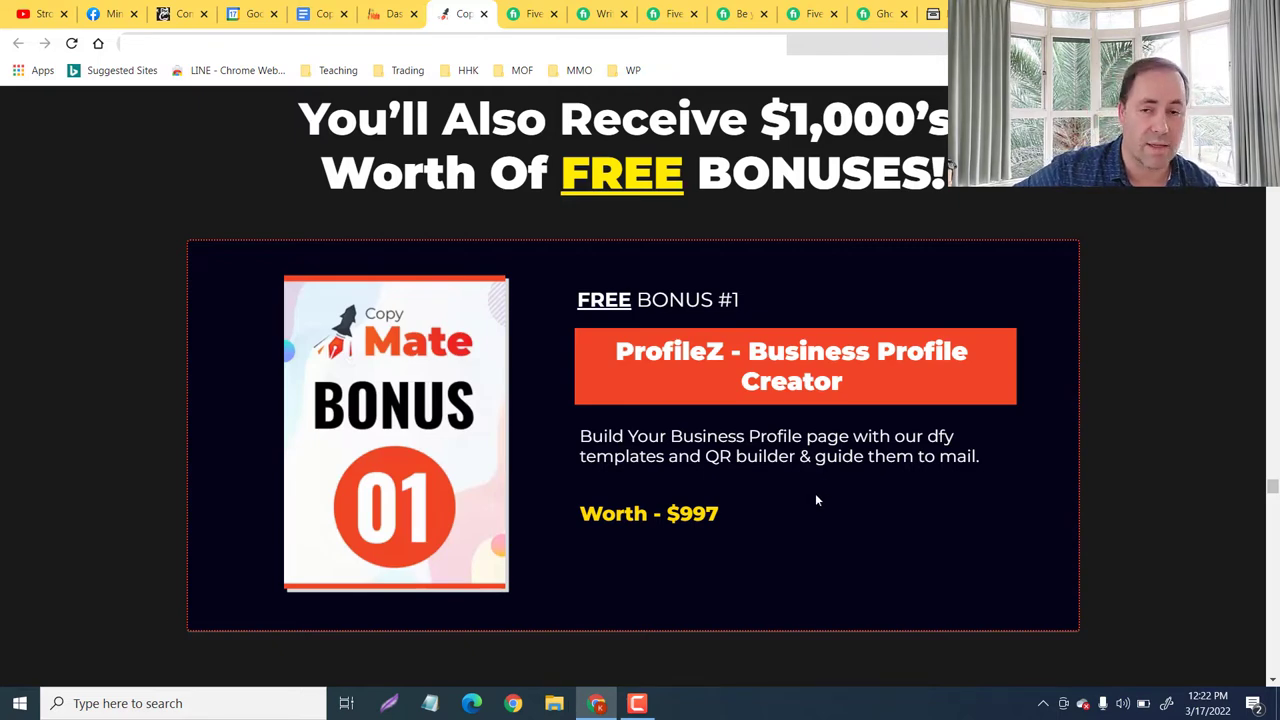
pyautogui.scroll(-5, 816, 500)
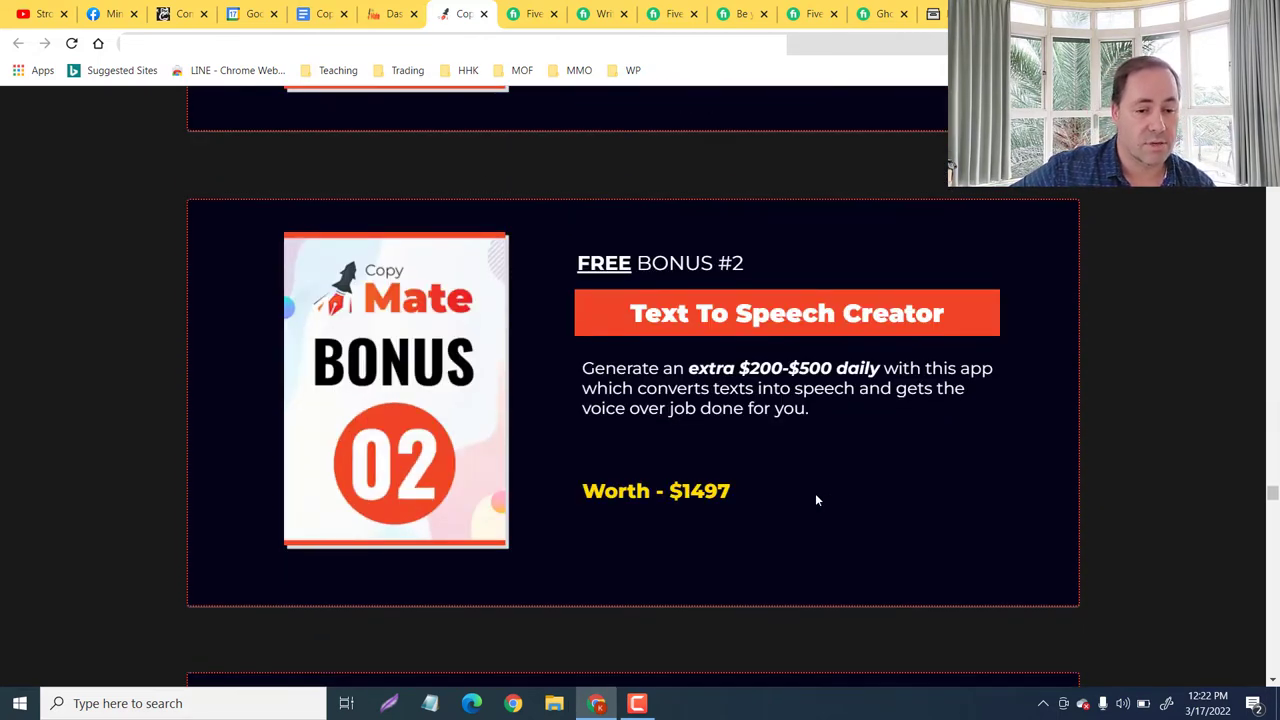
pyautogui.scroll(-1, 815, 500)
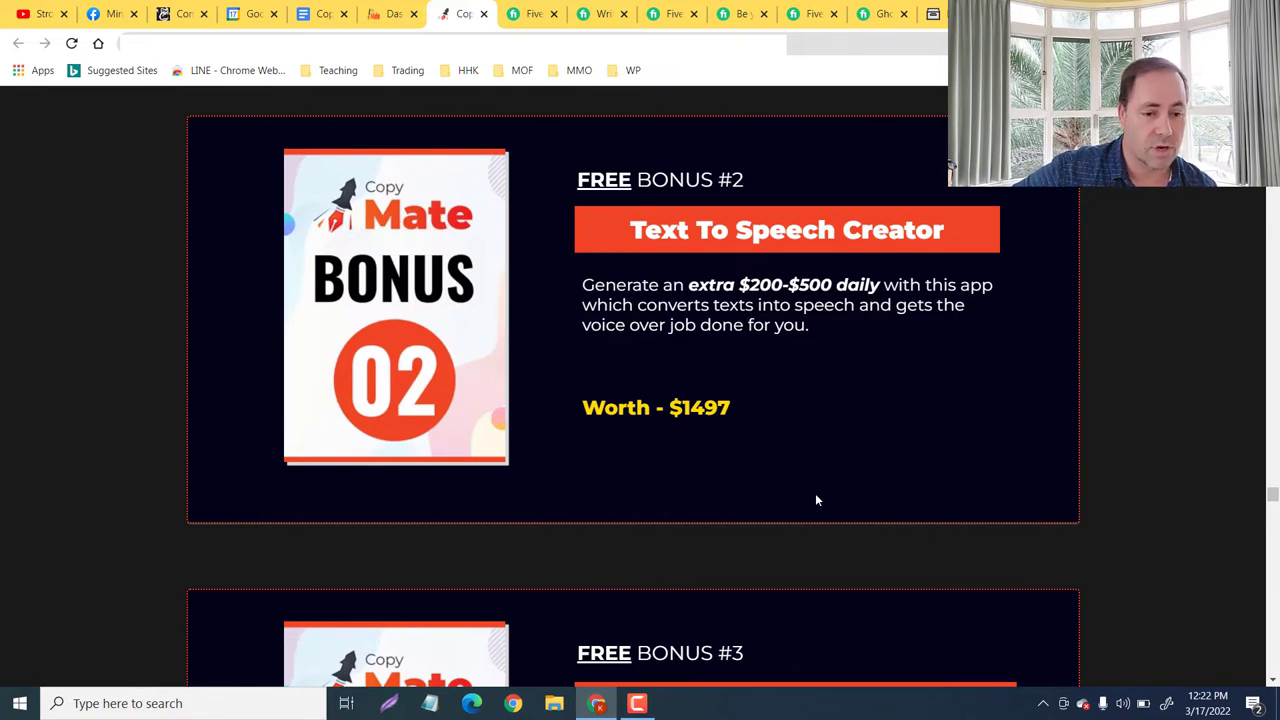
pyautogui.scroll(-3, 816, 500)
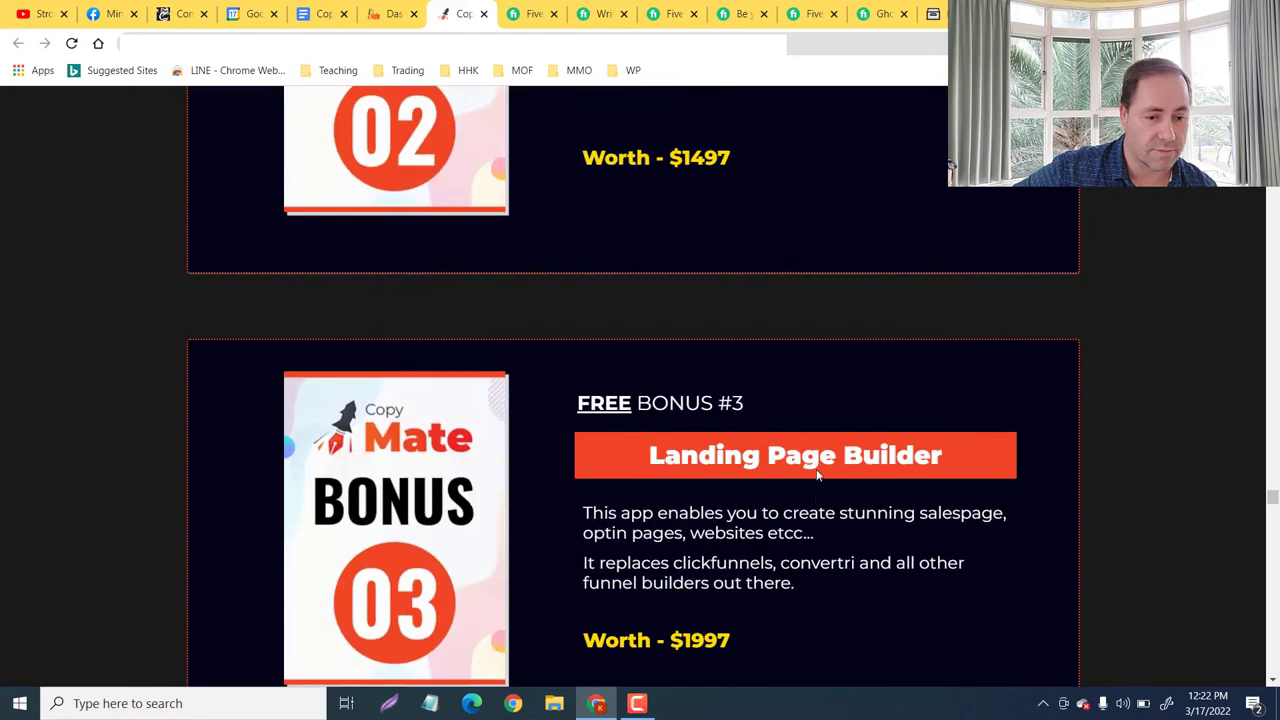
pyautogui.scroll(-2, 742, 345)
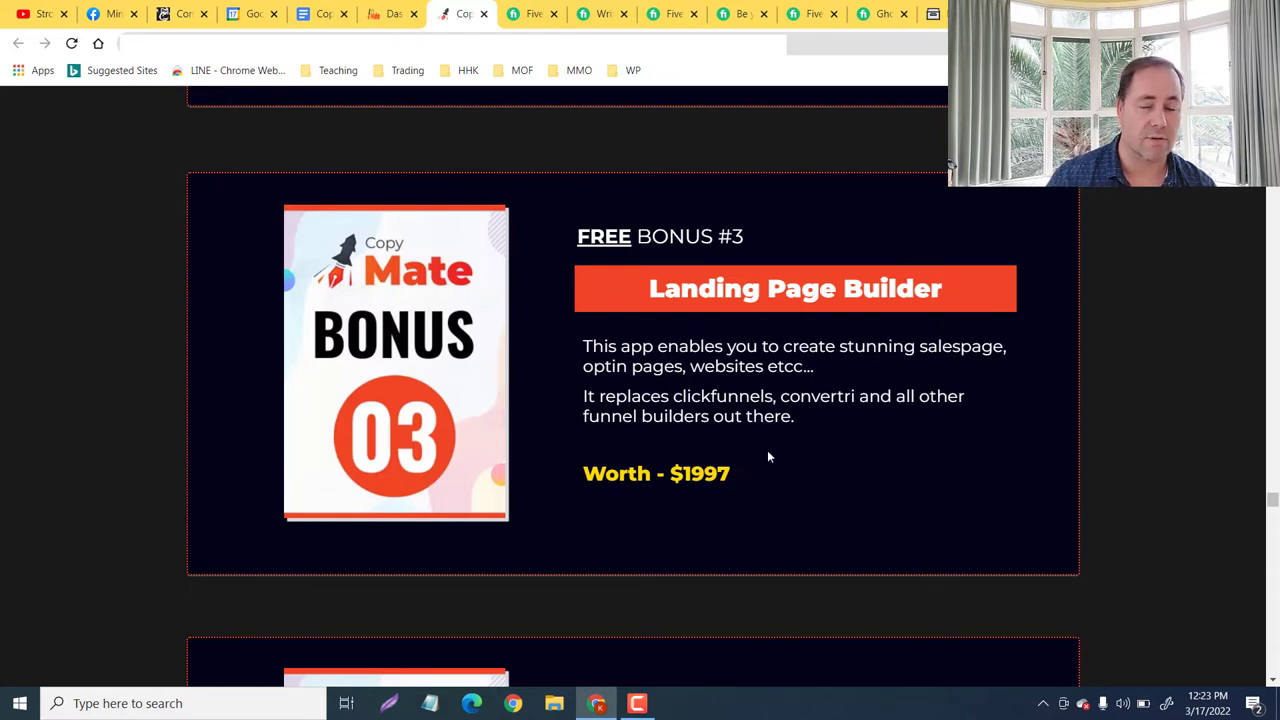
pyautogui.scroll(-5, 768, 455)
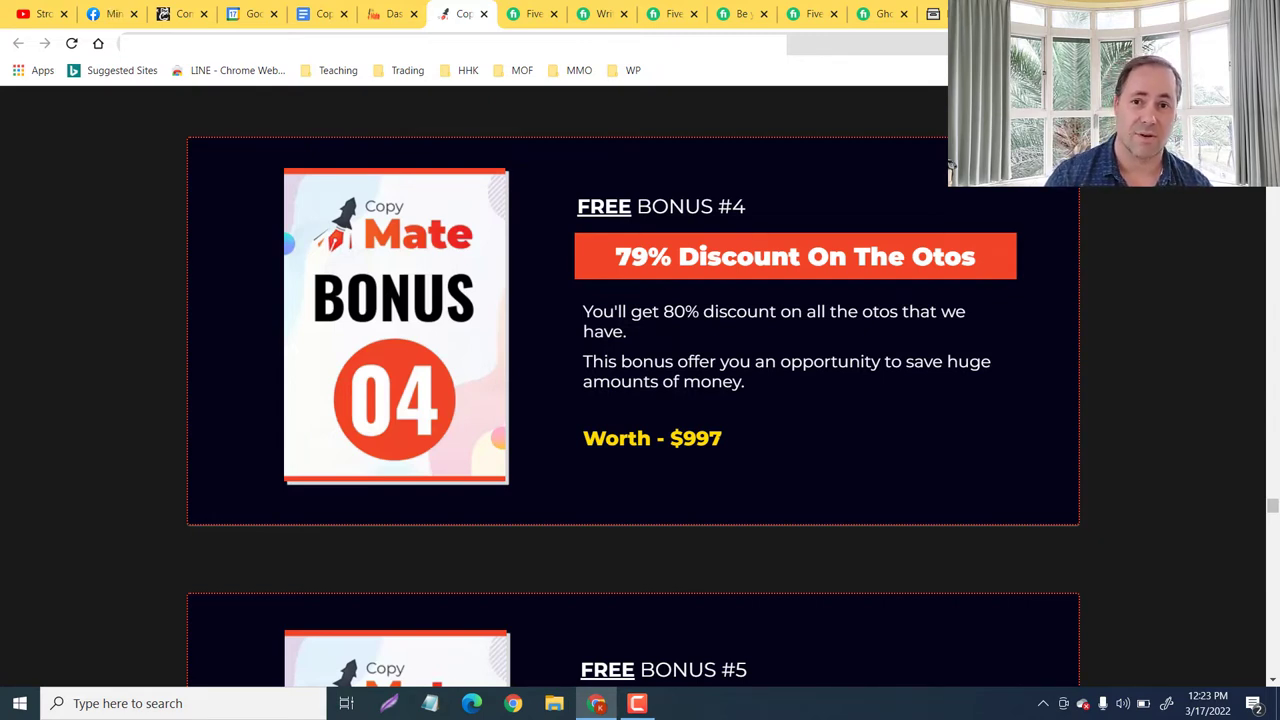
pyautogui.scroll(-5, 640, 400)
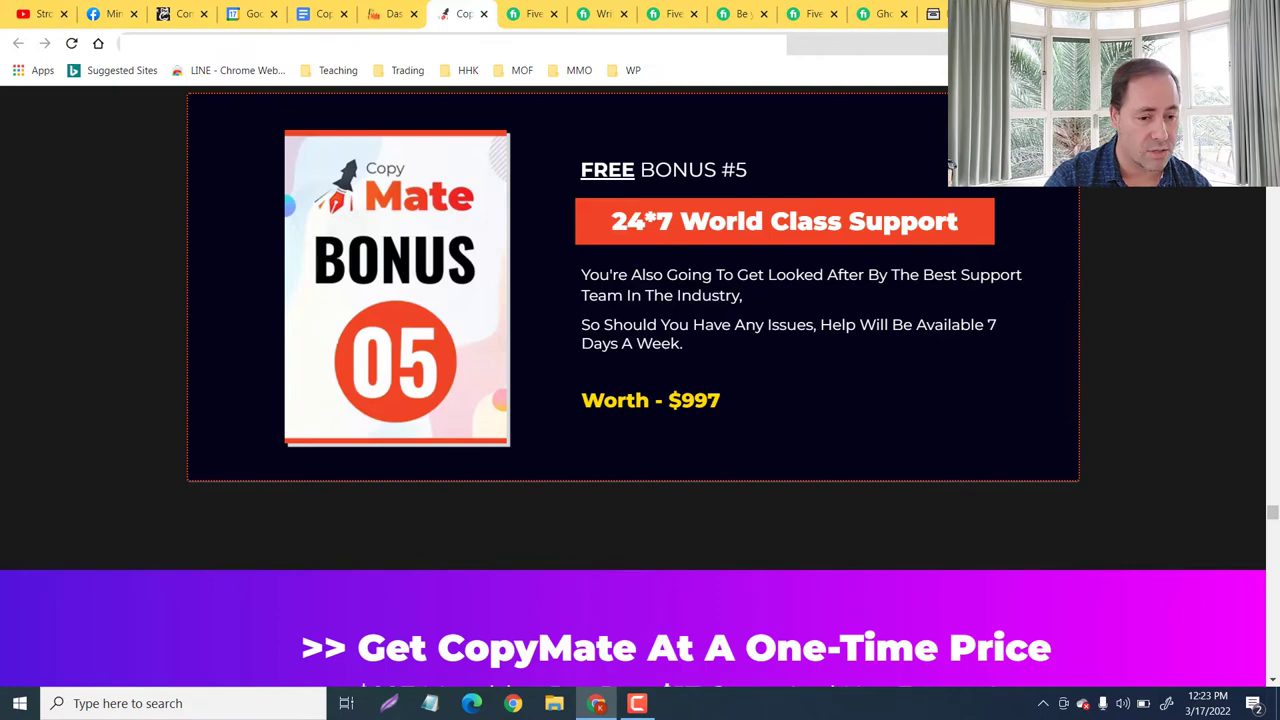
# Skim the sales page's closing sections: one-time price, scarcity notice, refund guarantee, total value and Frequently Asked Questions.
pyautogui.scroll(-20, 719, 447)
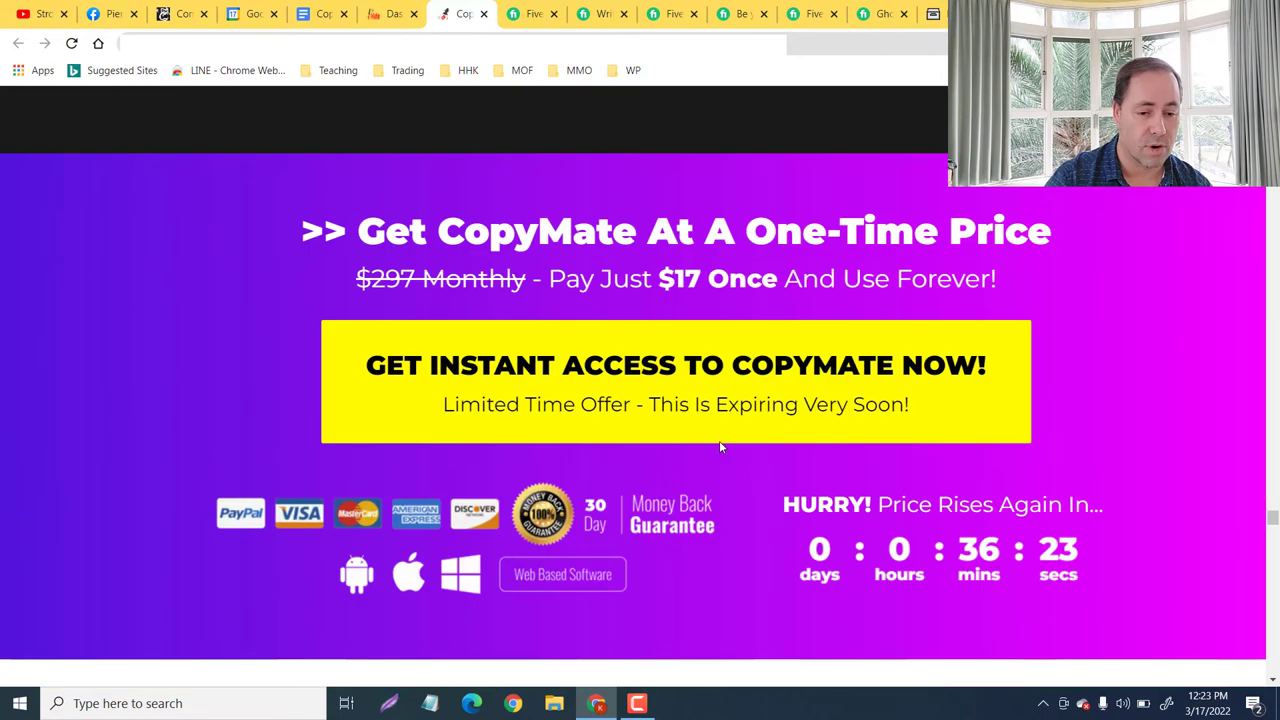
pyautogui.scroll(-20, 719, 447)
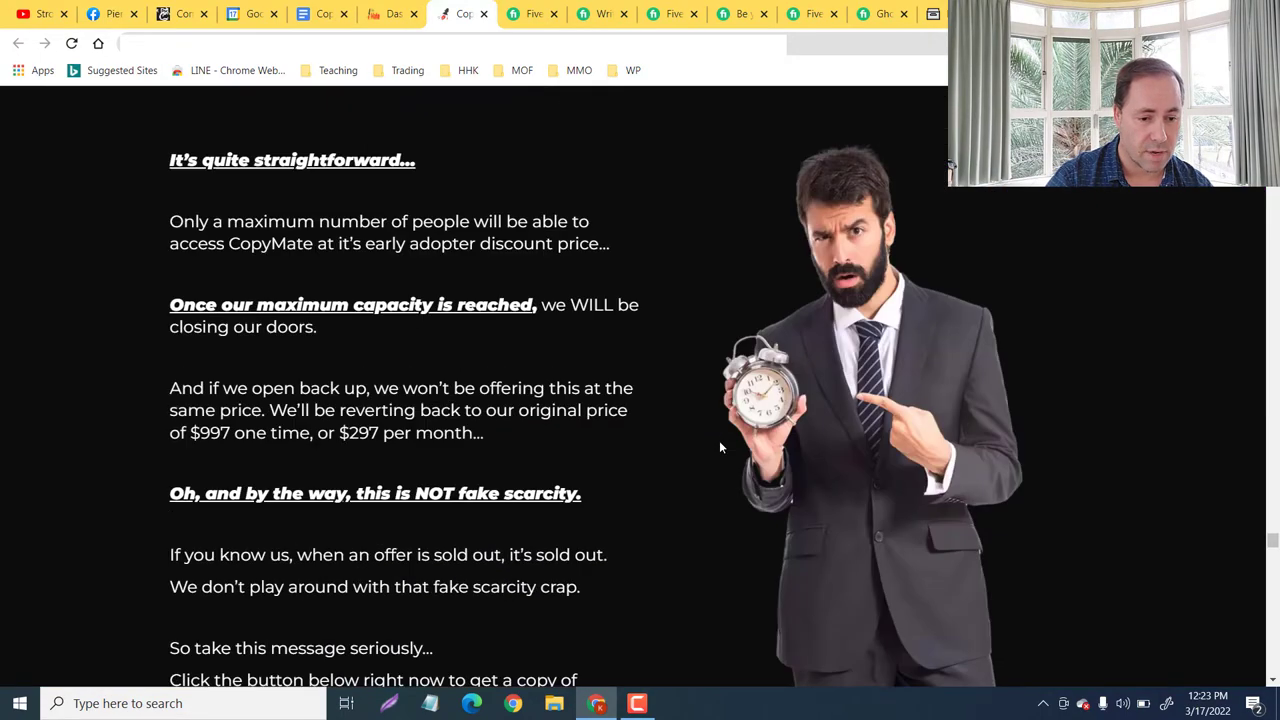
pyautogui.scroll(15, 720, 447)
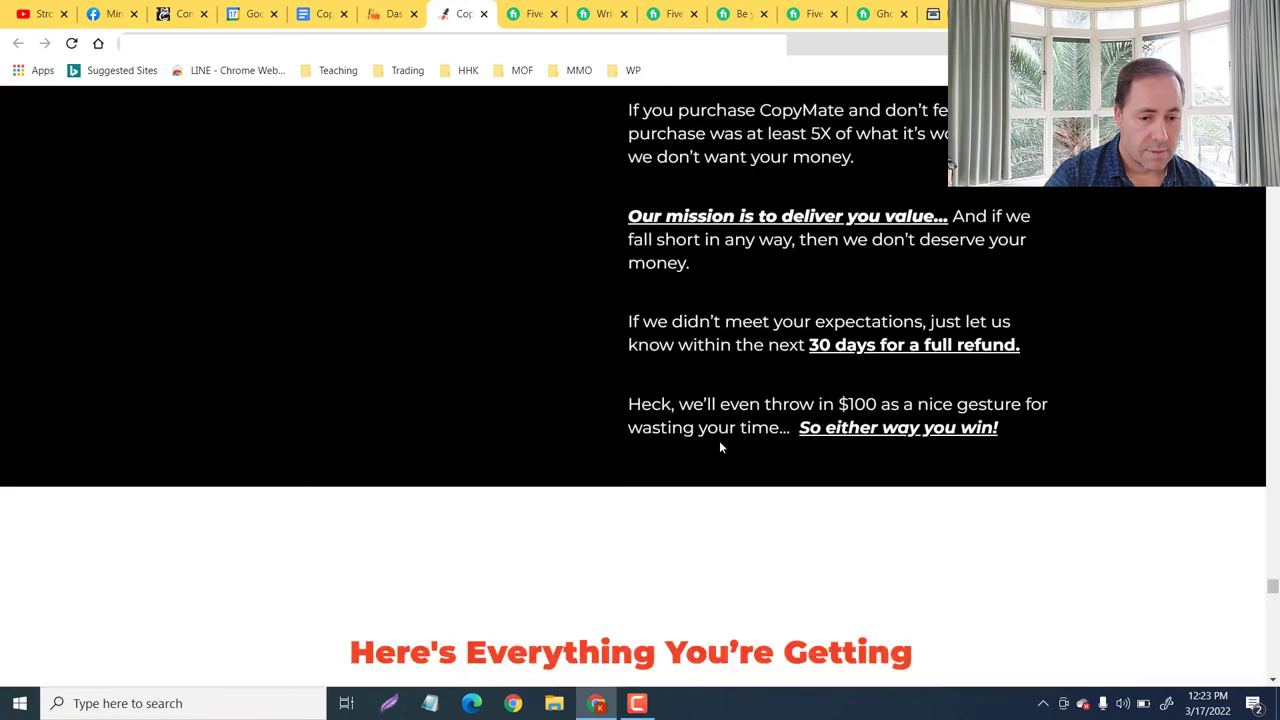
pyautogui.scroll(-3, 720, 445)
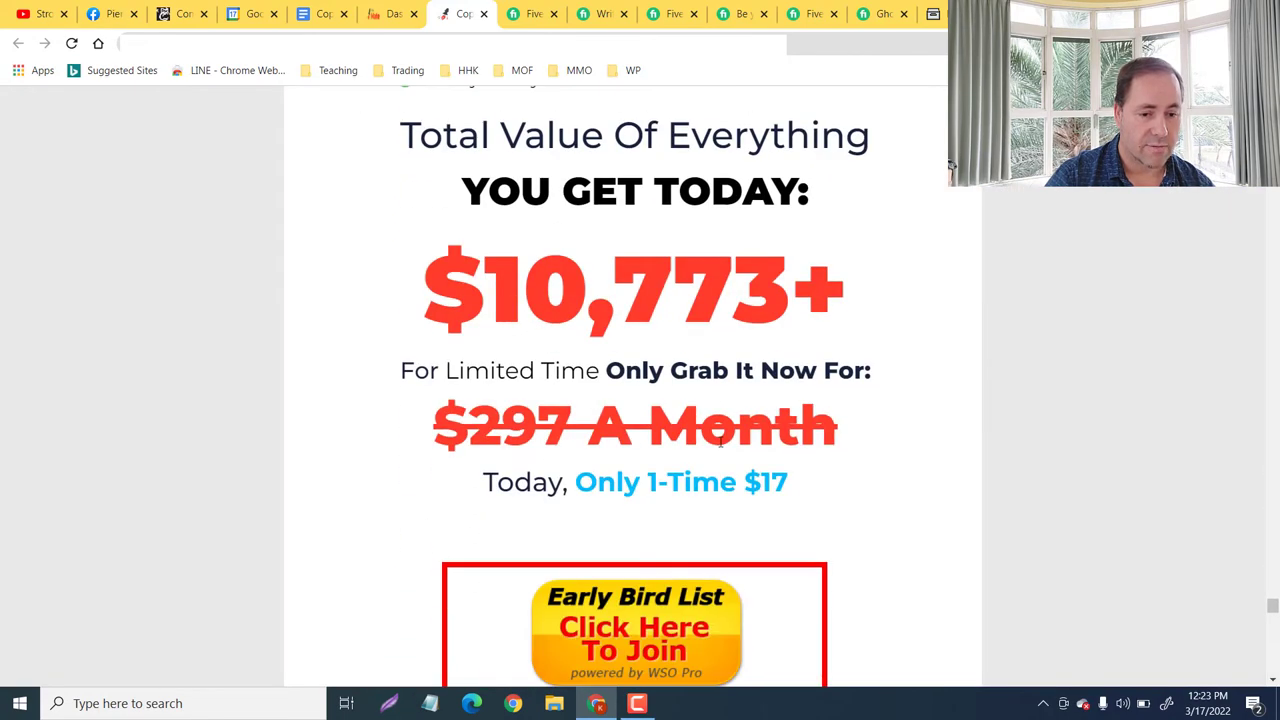
pyautogui.scroll(-10, 720, 444)
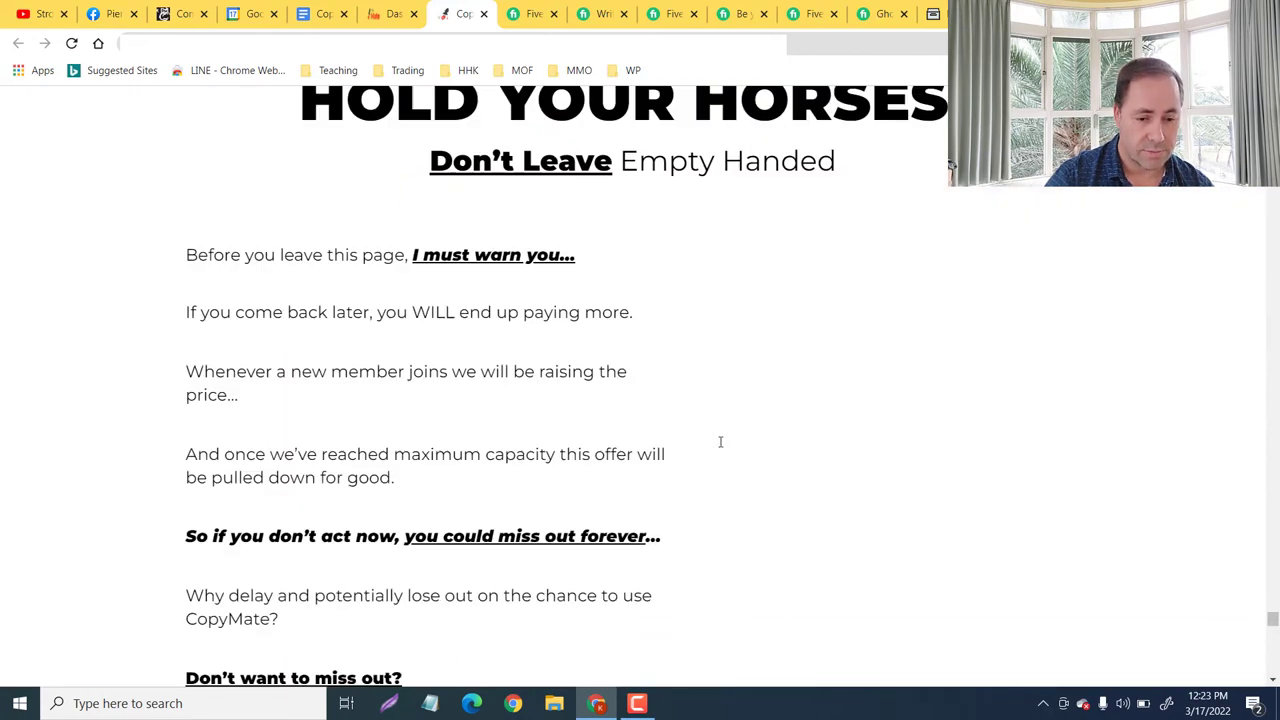
pyautogui.scroll(5, 720, 443)
pyautogui.scroll(-12, 722, 447)
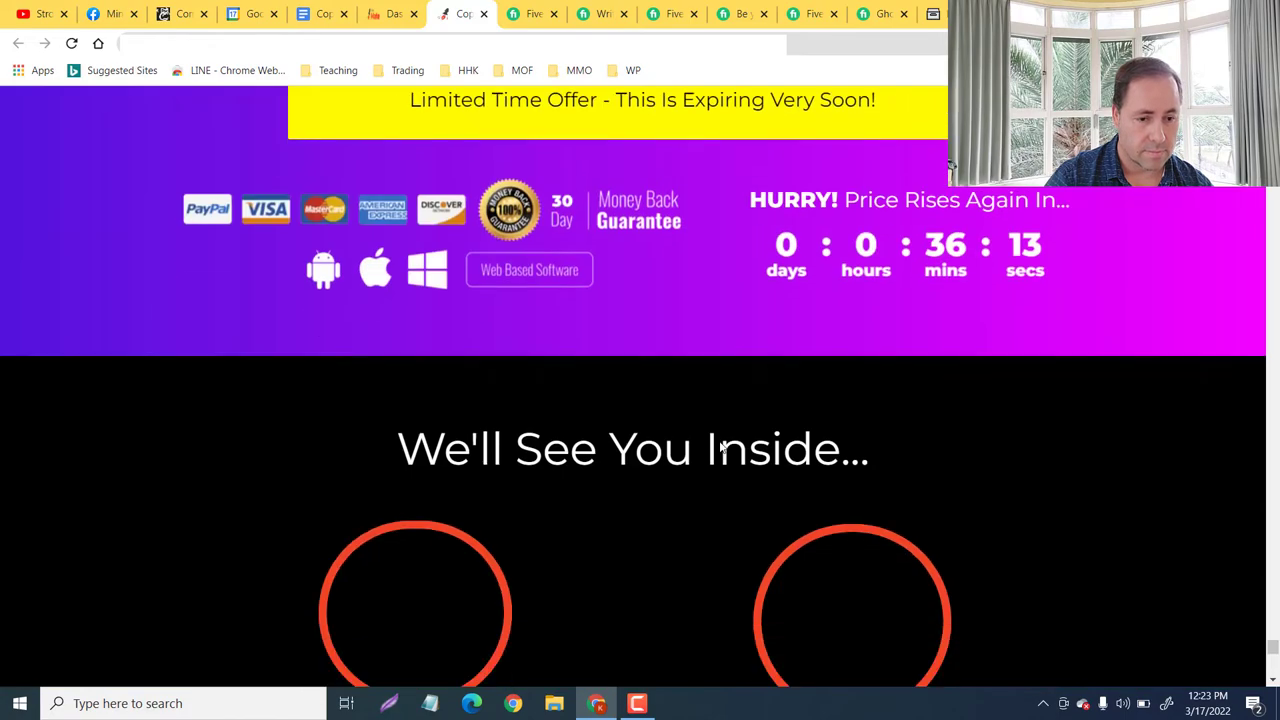
pyautogui.scroll(-2, 720, 445)
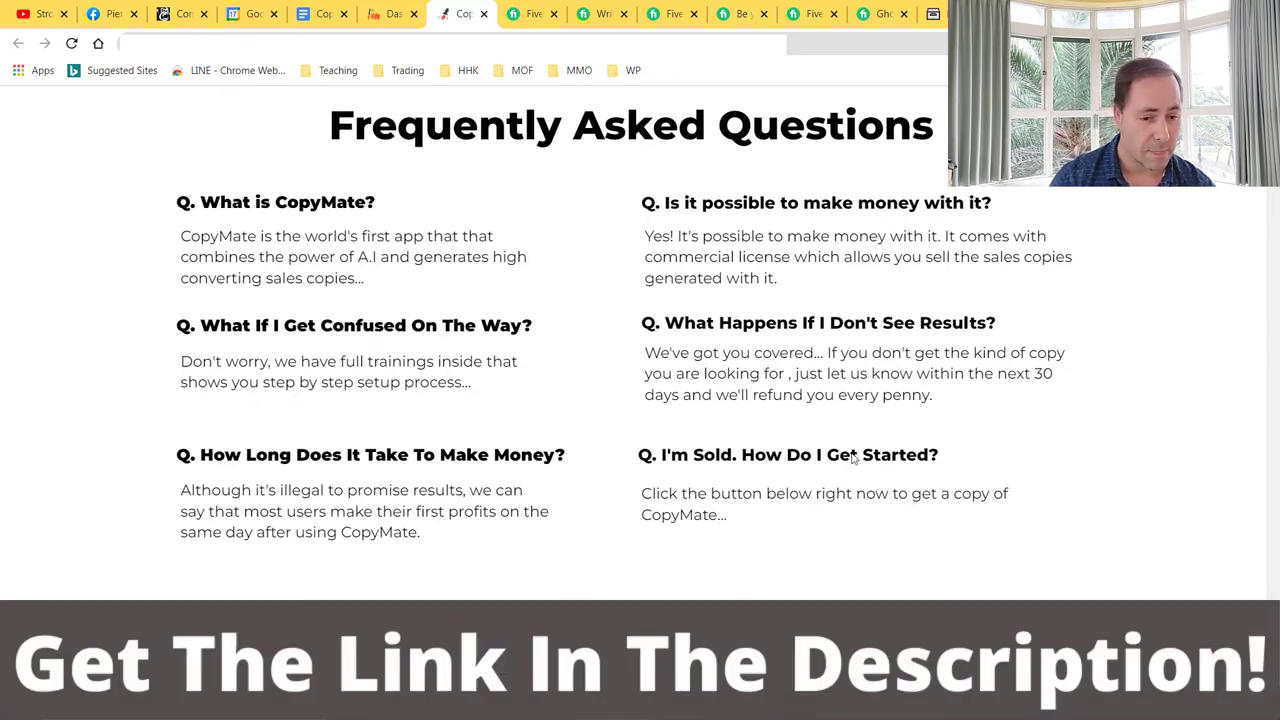
# Switch to the reviewer's Copy Mate bonus page and return to its "So What Is Copy Mate All About?" section.
pyautogui.scroll(20, 1248, 280)
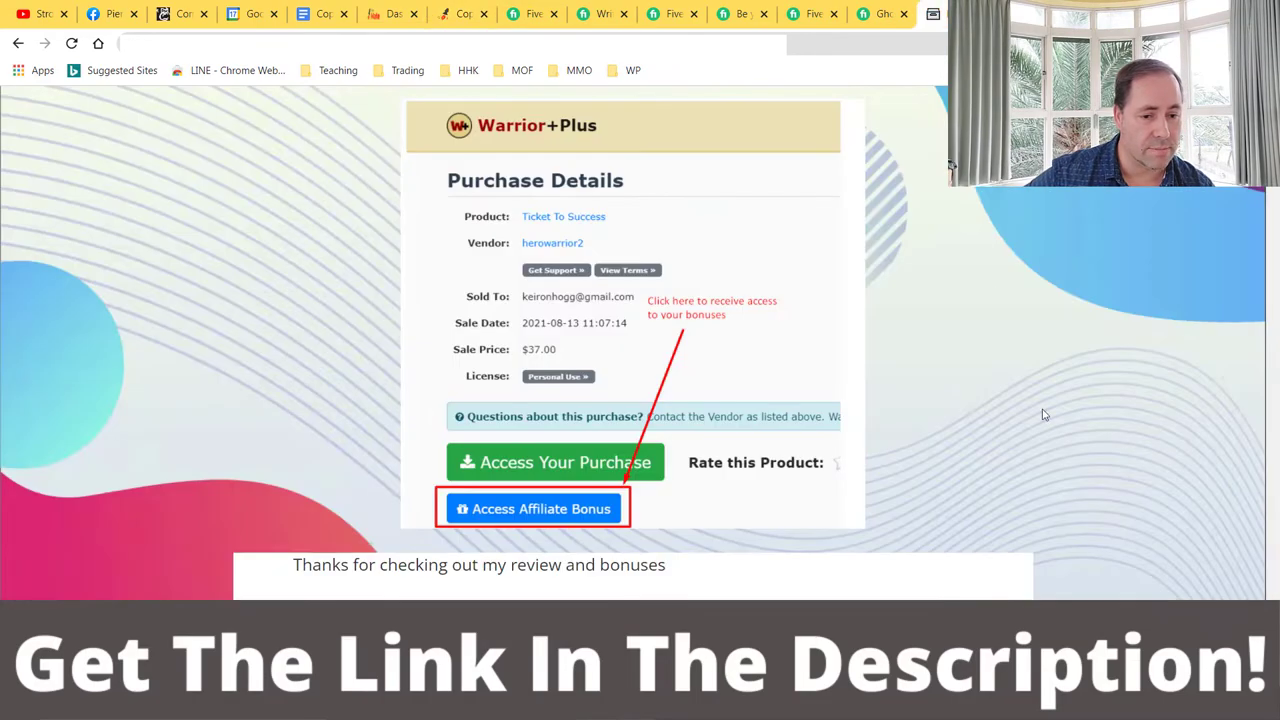
pyautogui.scroll(10, 1058, 276)
pyautogui.scroll(15, 1058, 276)
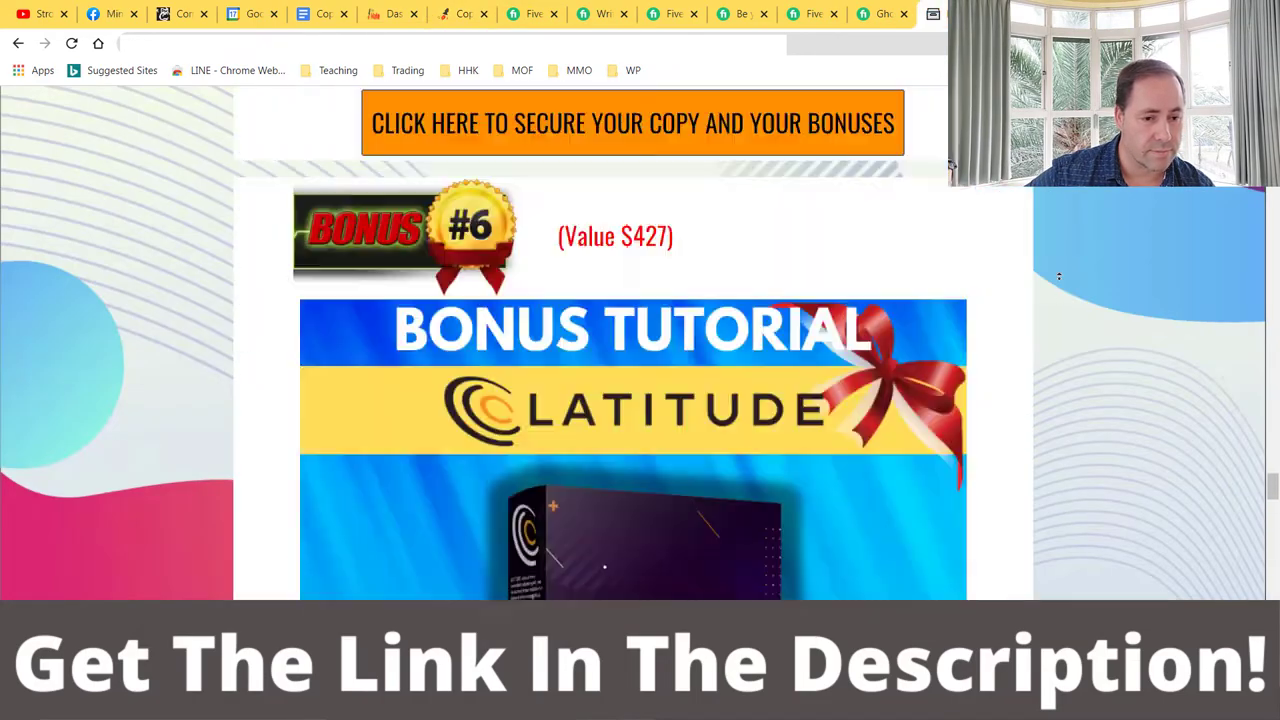
pyautogui.scroll(5, 1058, 276)
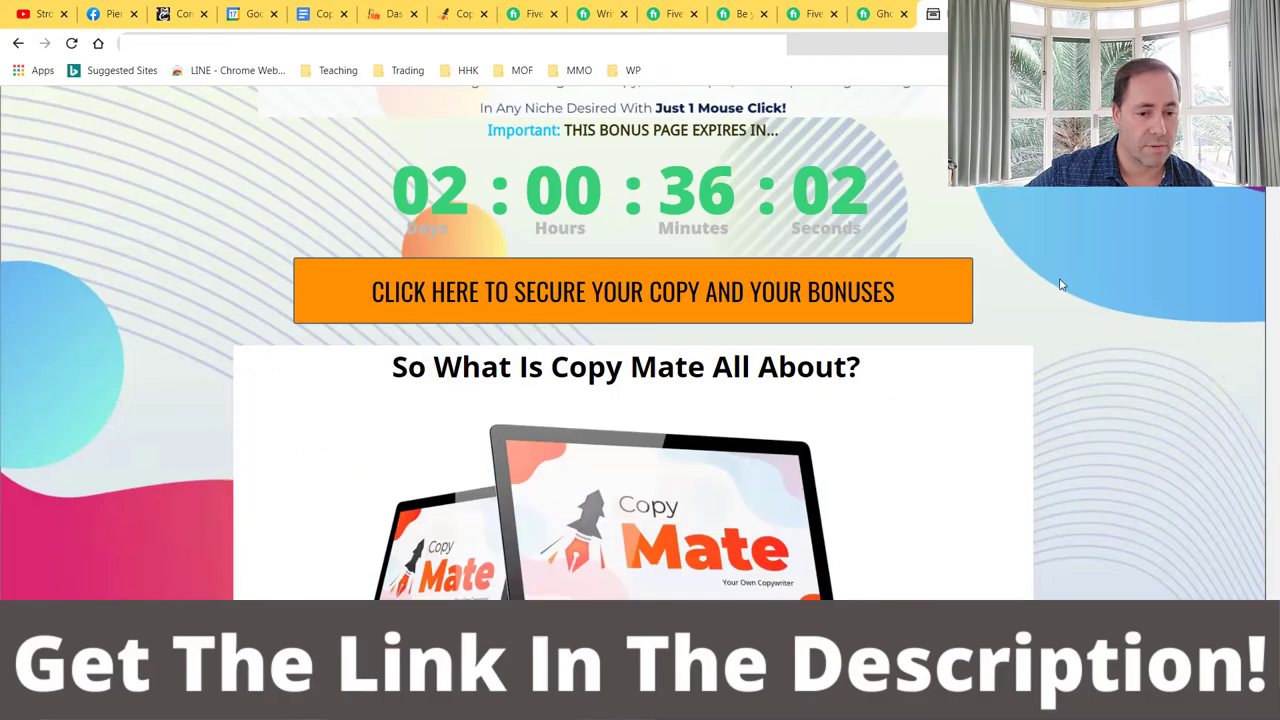
pyautogui.scroll(-3, 1061, 284)
pyautogui.scroll(2, 1061, 284)
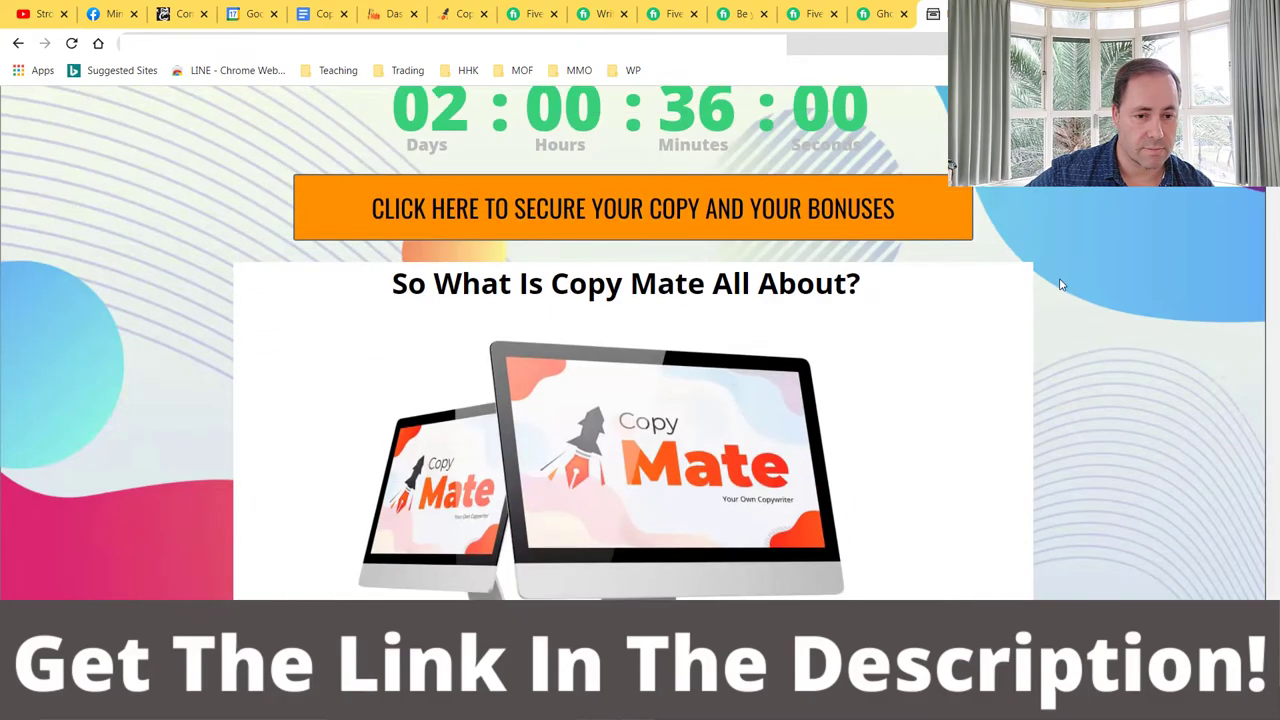
# View the product summary, the Prices & Up-Sells graphic and the discount coupon information on the bonus page.
pyautogui.scroll(-5, 1061, 284)
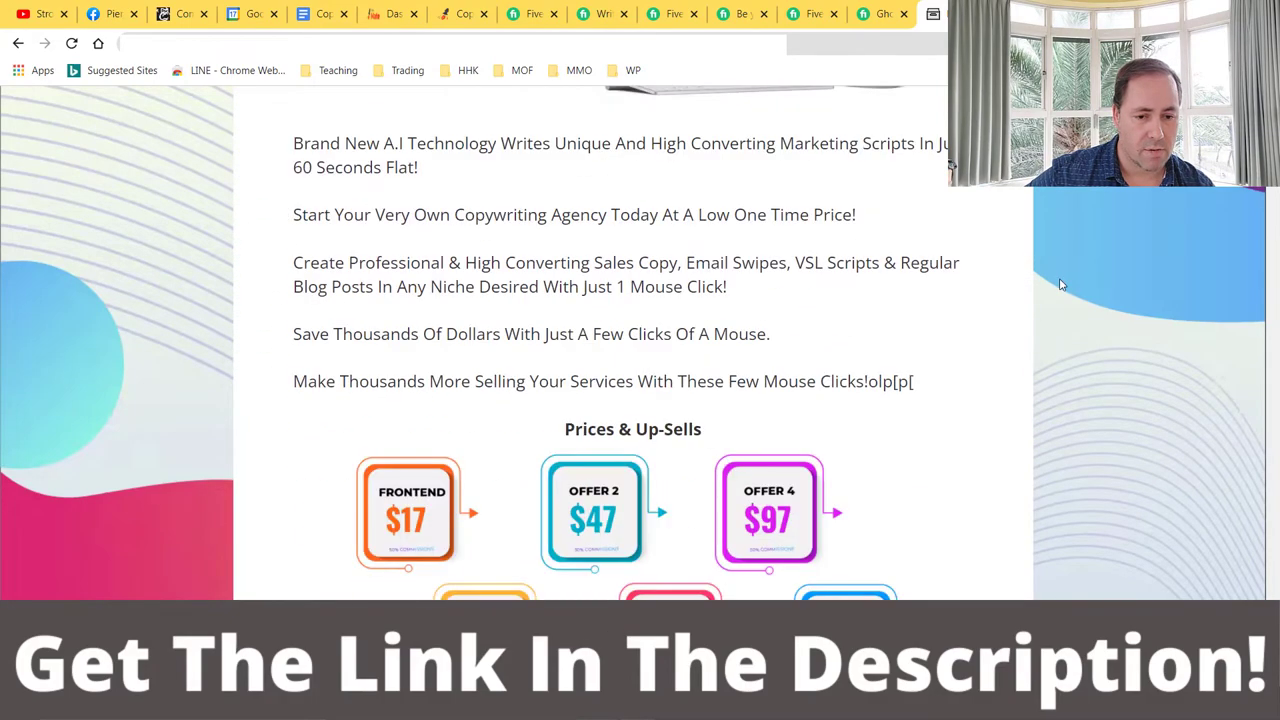
pyautogui.scroll(-3, 1061, 284)
pyautogui.scroll(-4, 1061, 284)
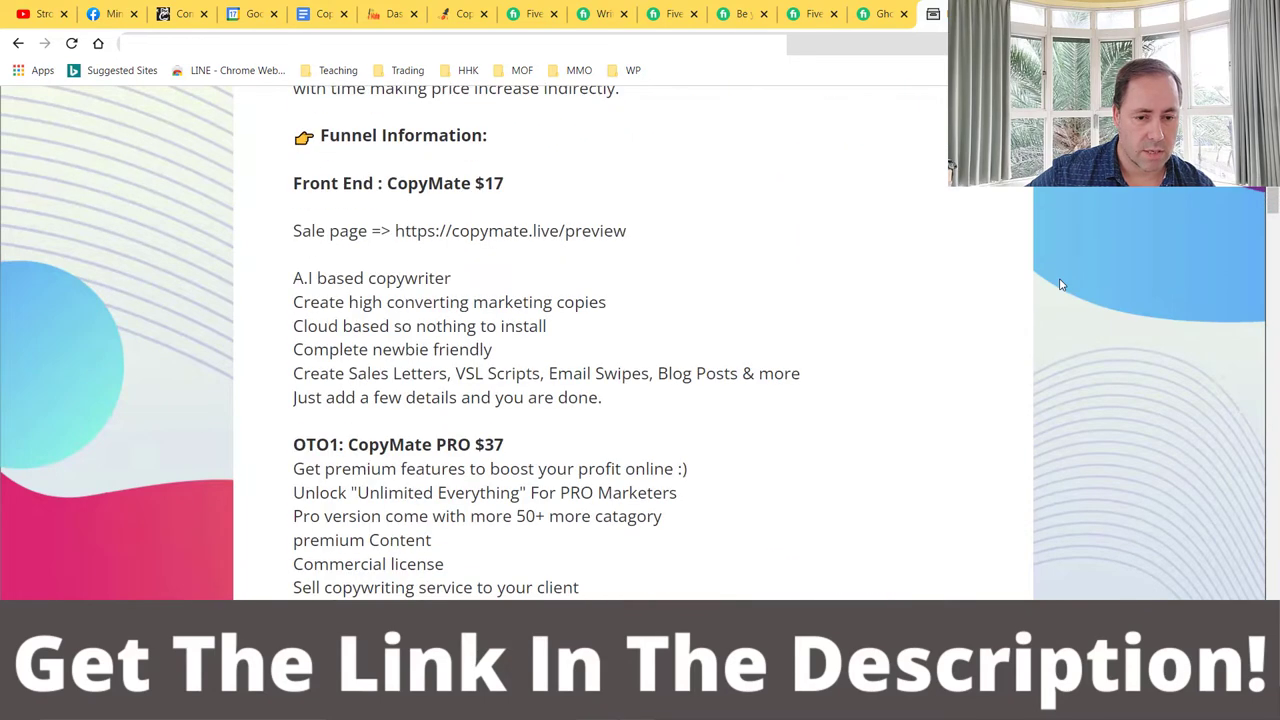
pyautogui.scroll(3, 1061, 284)
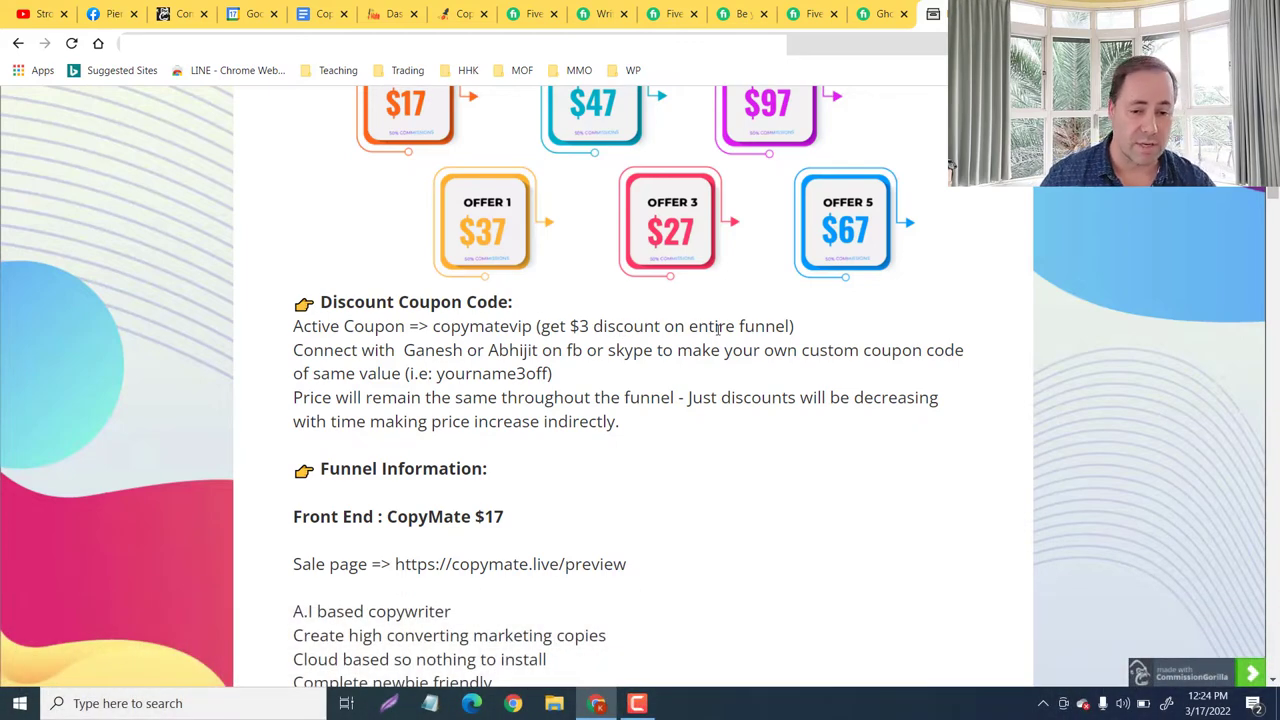
# Read the funnel information for the CopyMate front end, the OTO1 PRO upgrade and OTO2 Speech to Text.
pyautogui.scroll(-3, 718, 328)
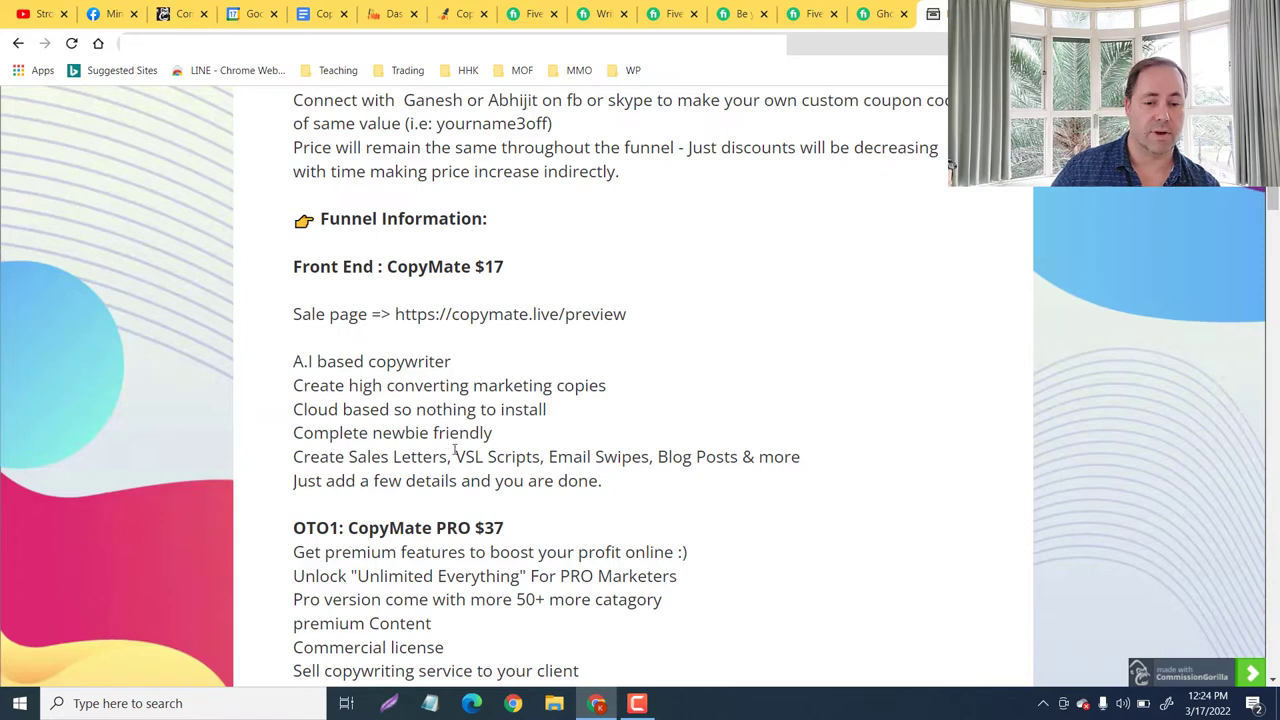
pyautogui.scroll(-2, 470, 428)
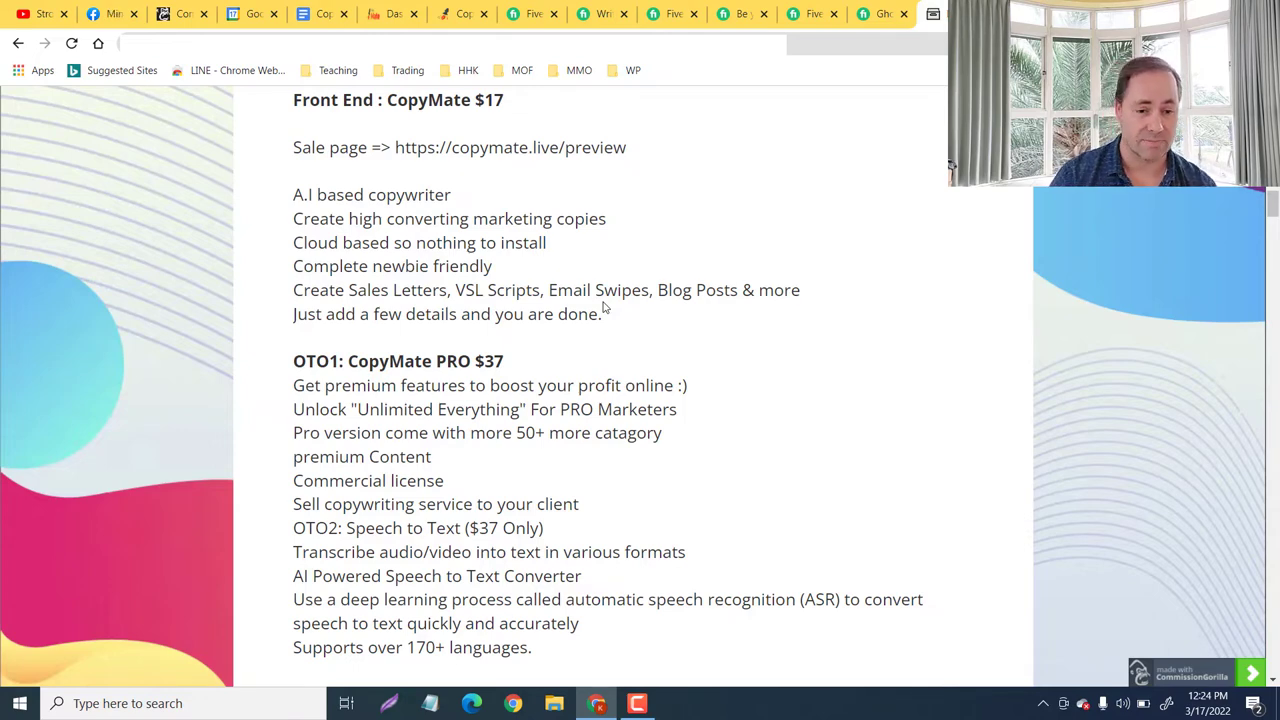
pyautogui.scroll(-2, 603, 308)
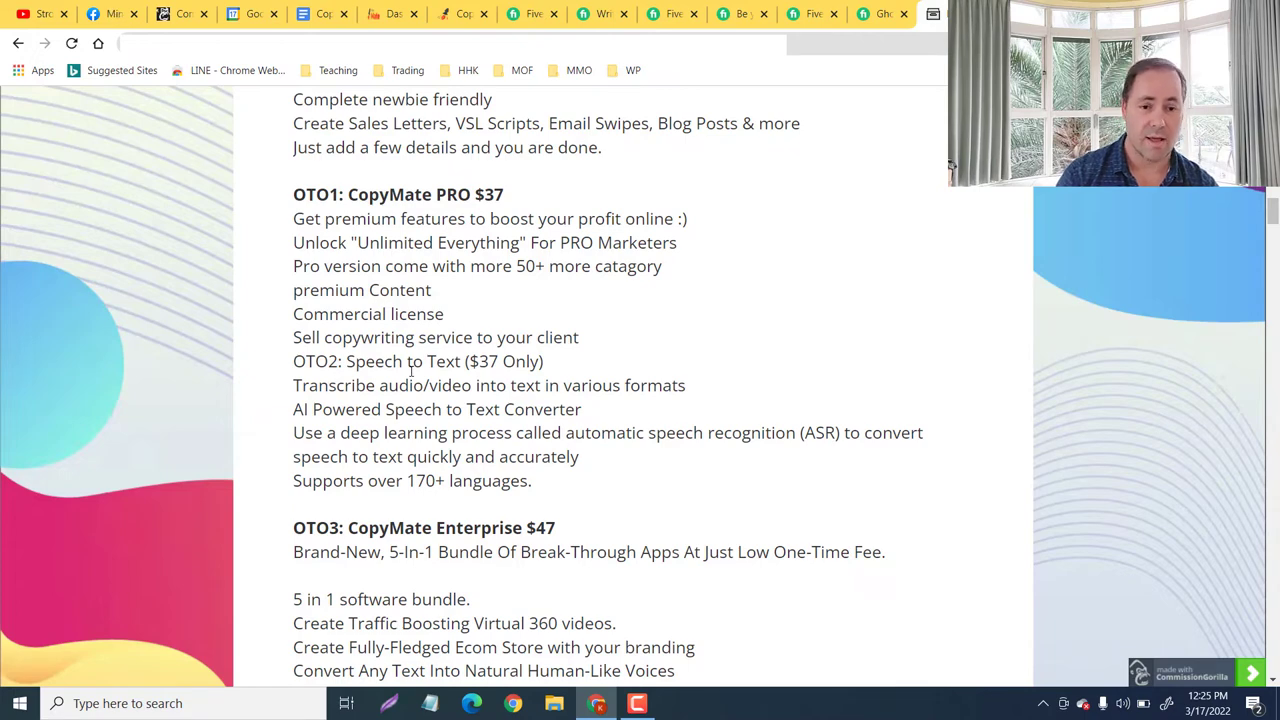
pyautogui.scroll(3, 410, 371)
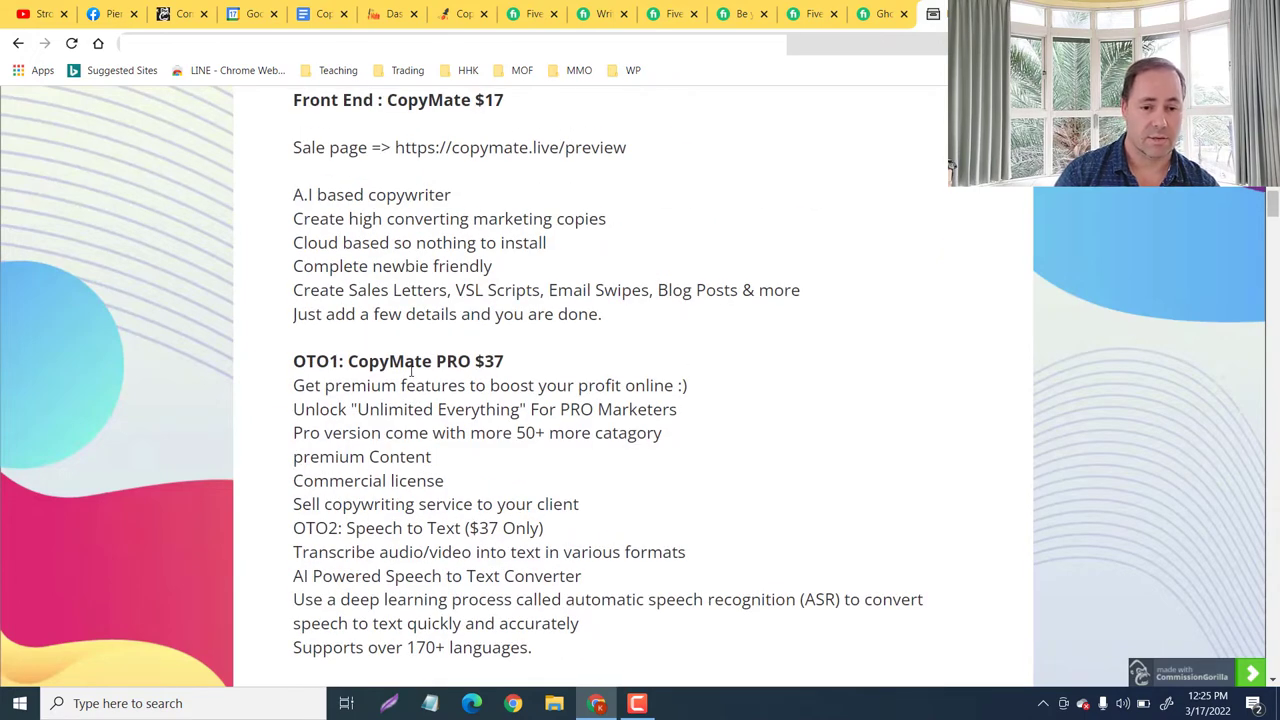
pyautogui.scroll(-4, 410, 372)
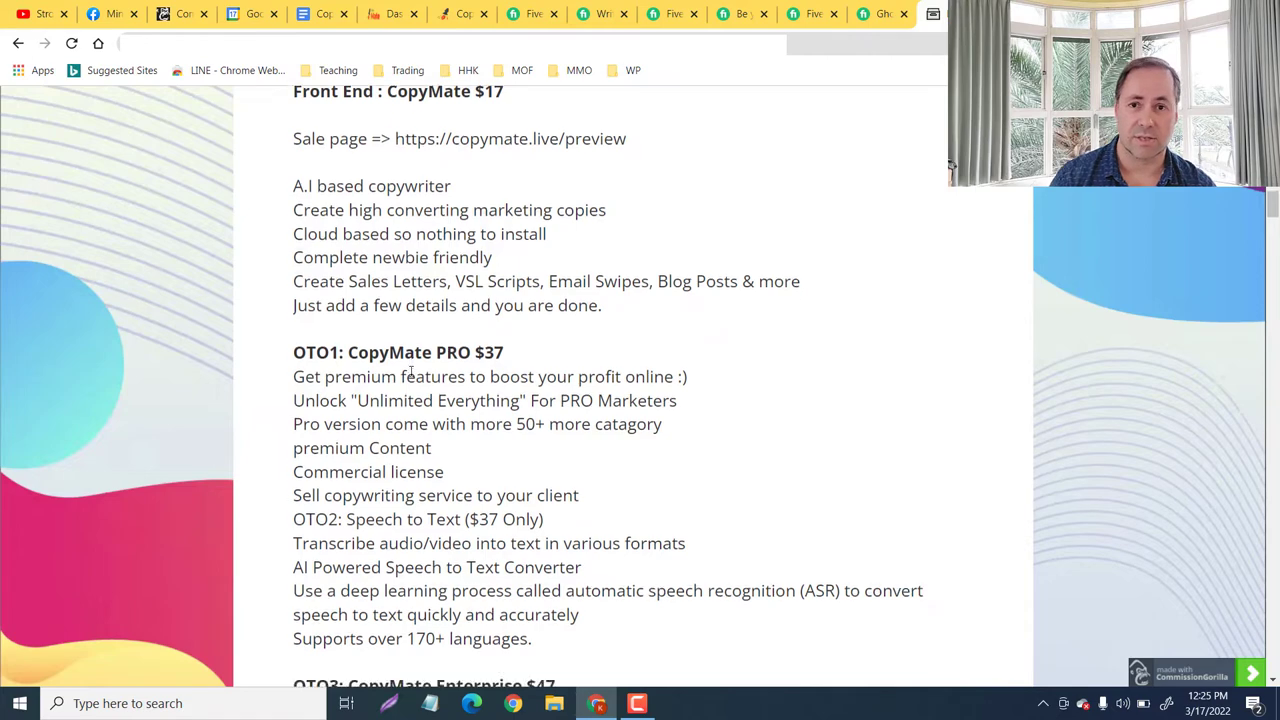
# Examine the OTO3 CopyMate Enterprise bundle, highlighting its app descriptions from the Ecom Store line to Action-Driving Social Proofs.
pyautogui.scroll(-1, 410, 369)
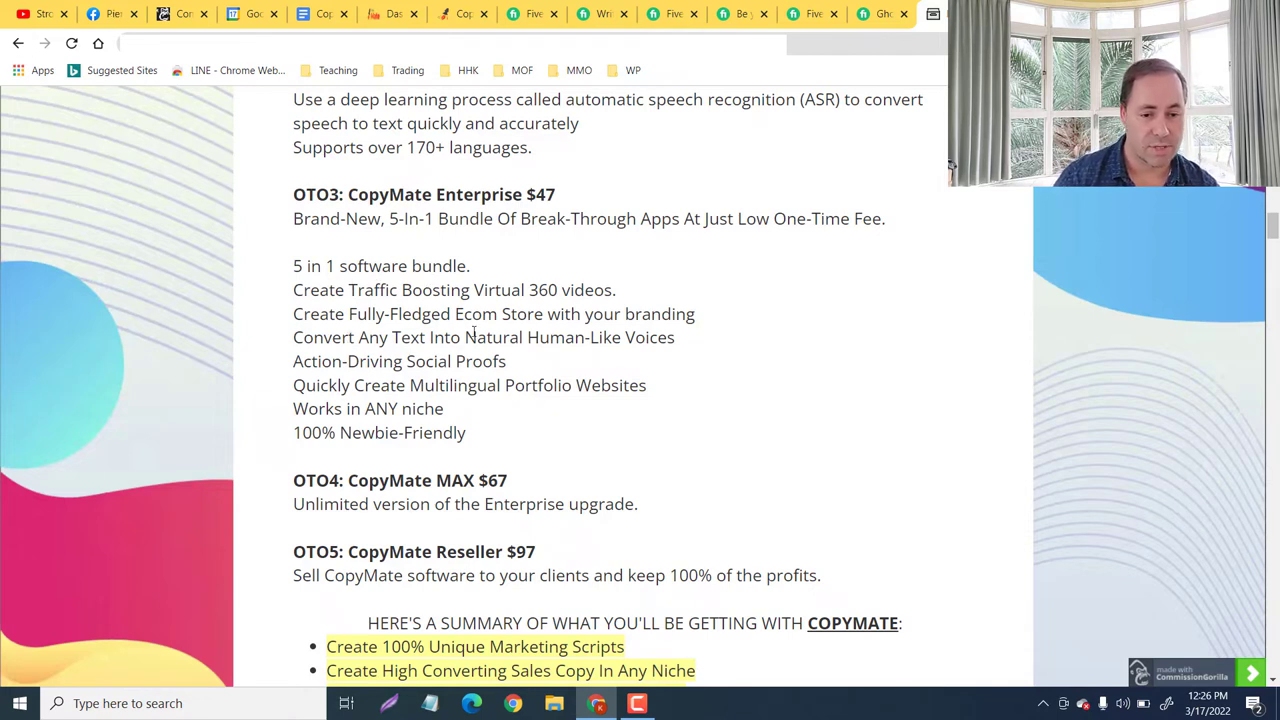
pyautogui.moveTo(522, 289); pyautogui.dragTo(600, 290)
pyautogui.click(600, 290)
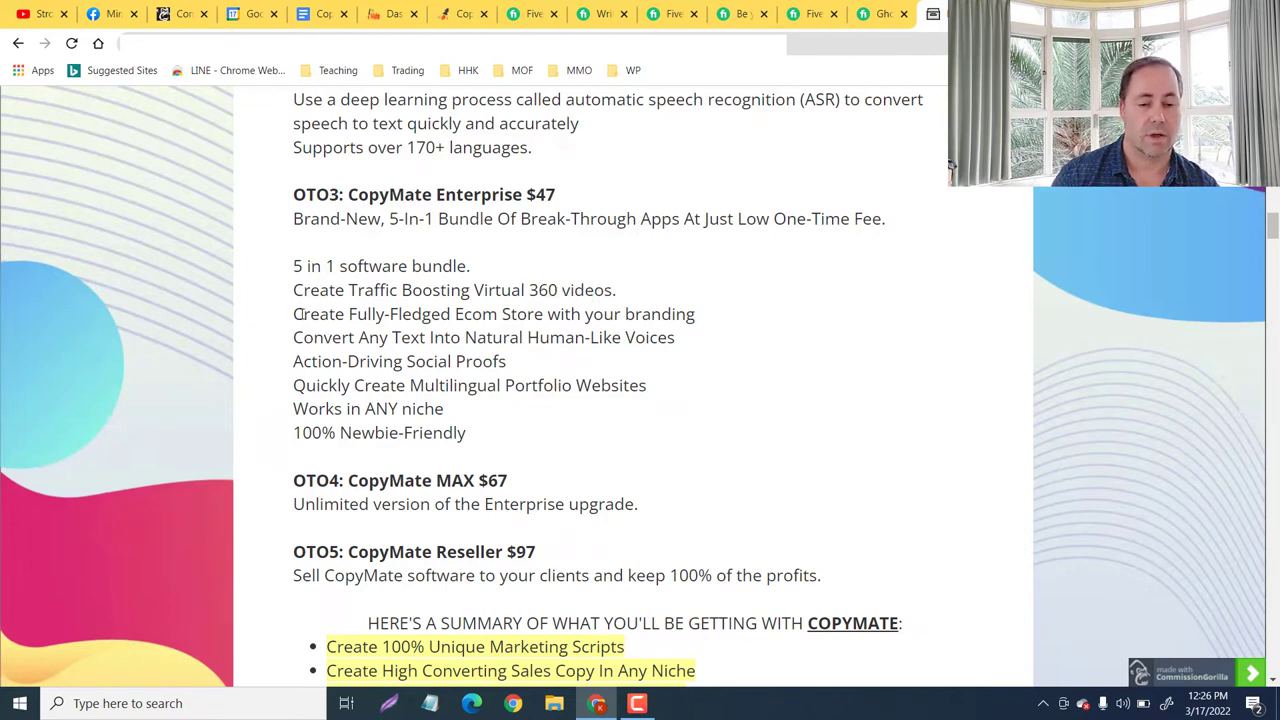
pyautogui.moveTo(300, 314); pyautogui.dragTo(616, 357)
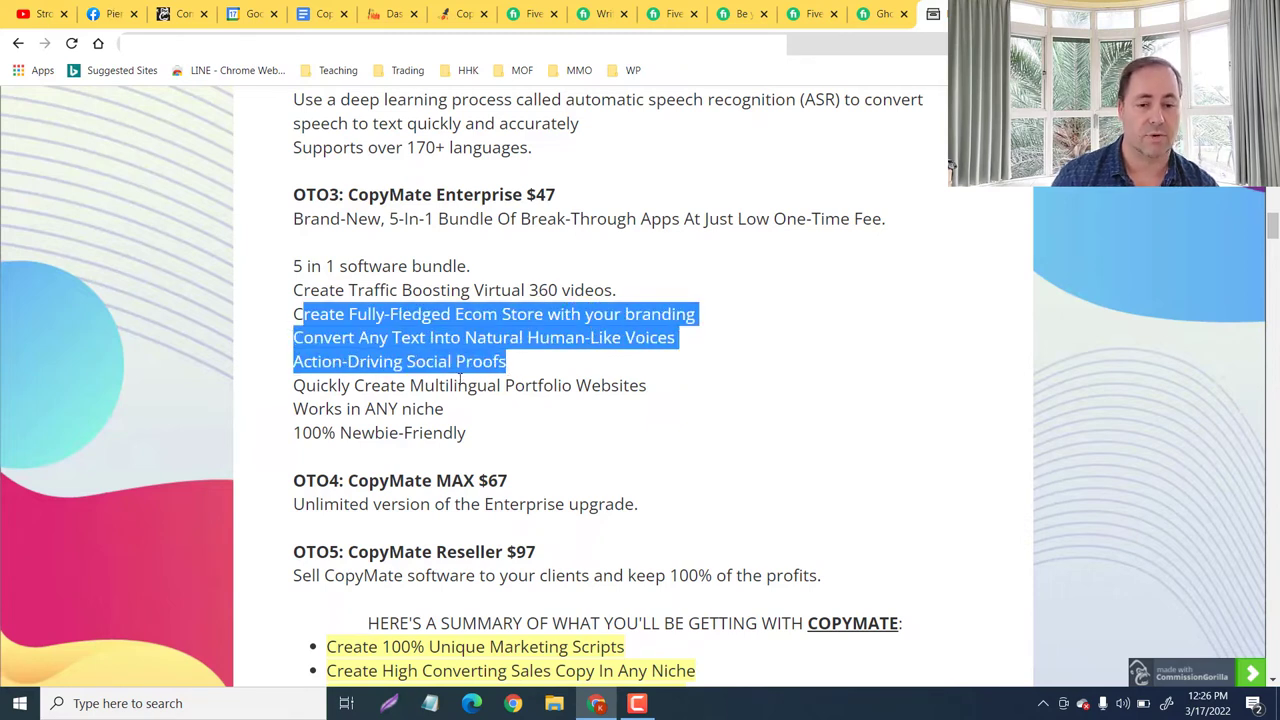
# Clear the text highlight and read the rest of OTO3 Enterprise, OTO4 CopyMate MAX and OTO5 CopyMate Reseller.
pyautogui.click(446, 375)
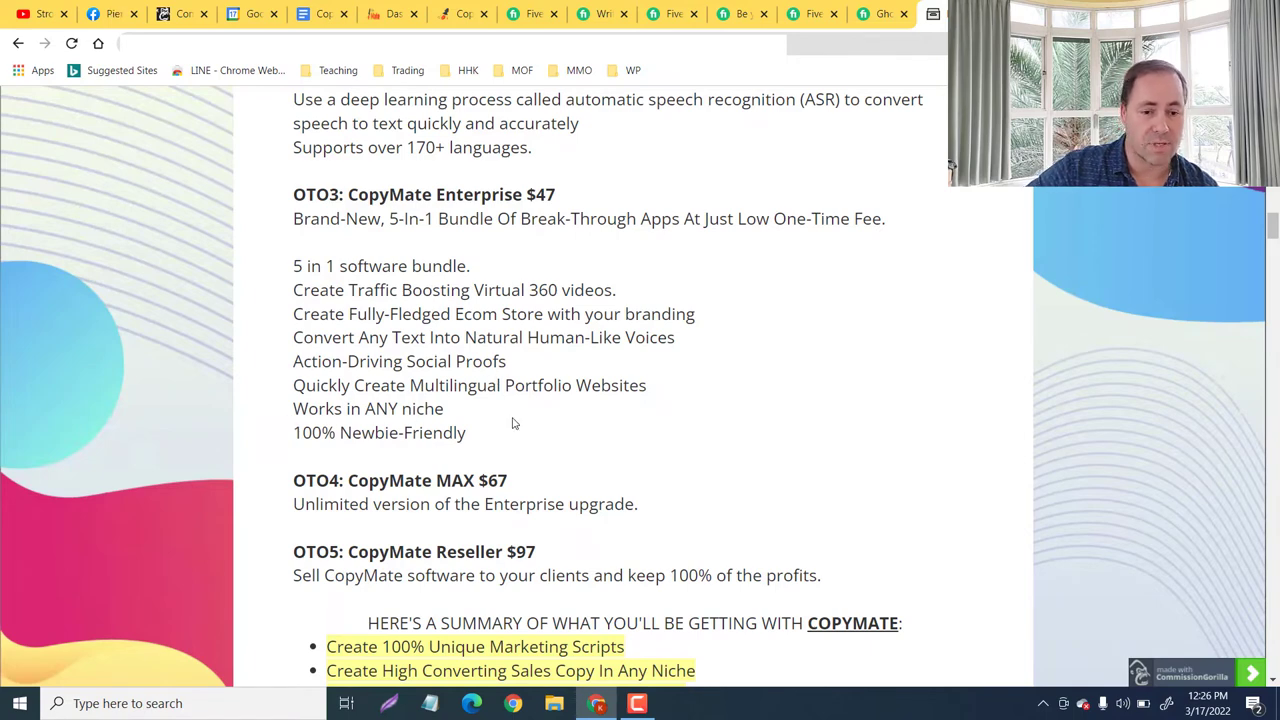
pyautogui.scroll(3, 480, 418)
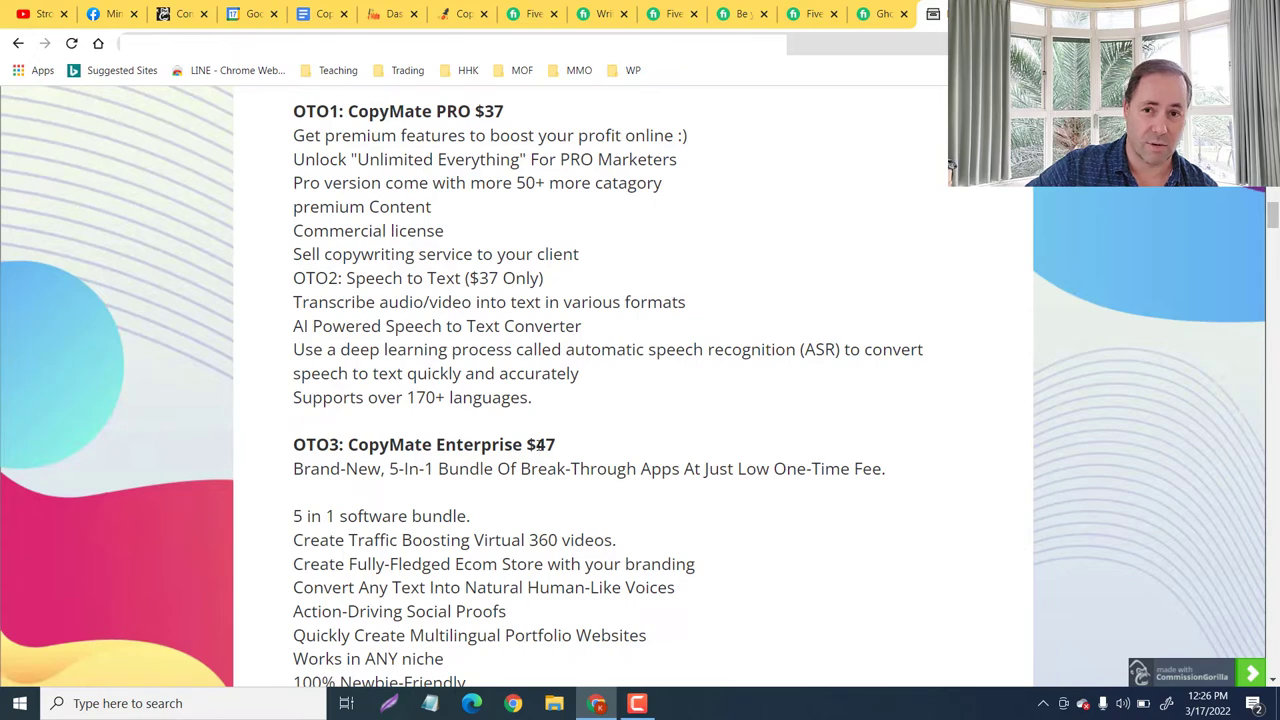
pyautogui.scroll(-3, 539, 447)
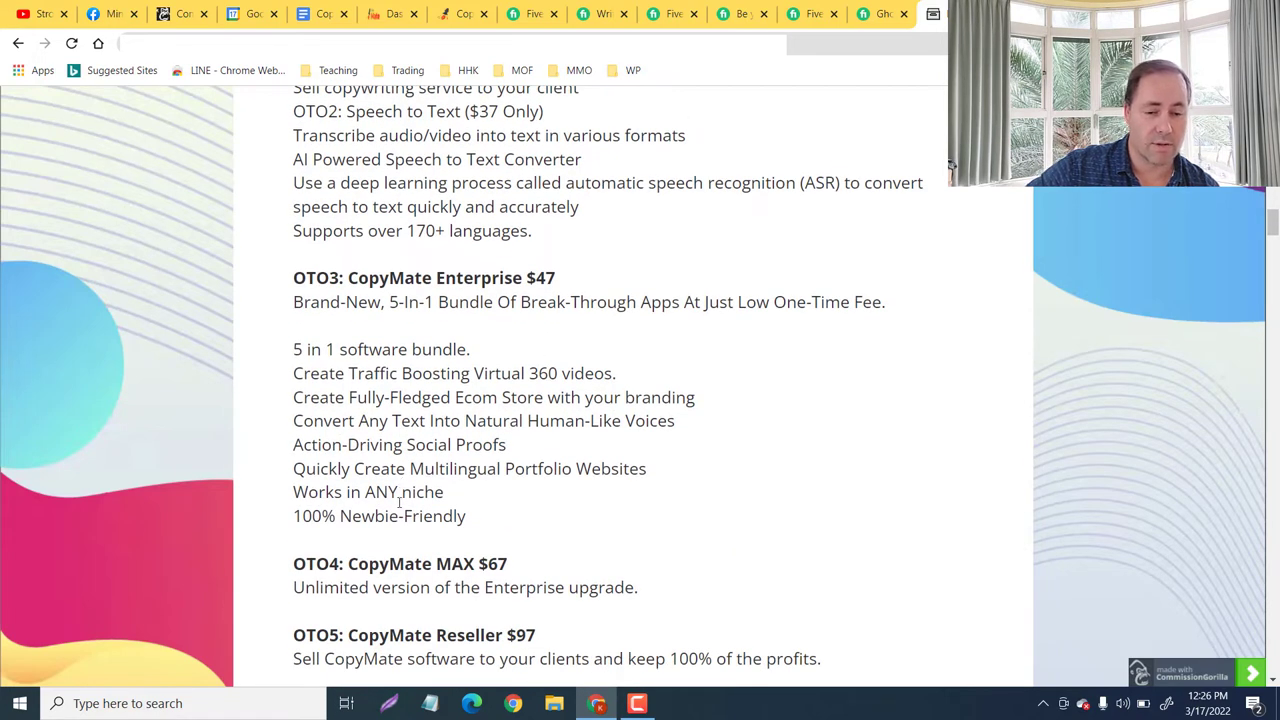
pyautogui.scroll(-3, 423, 380)
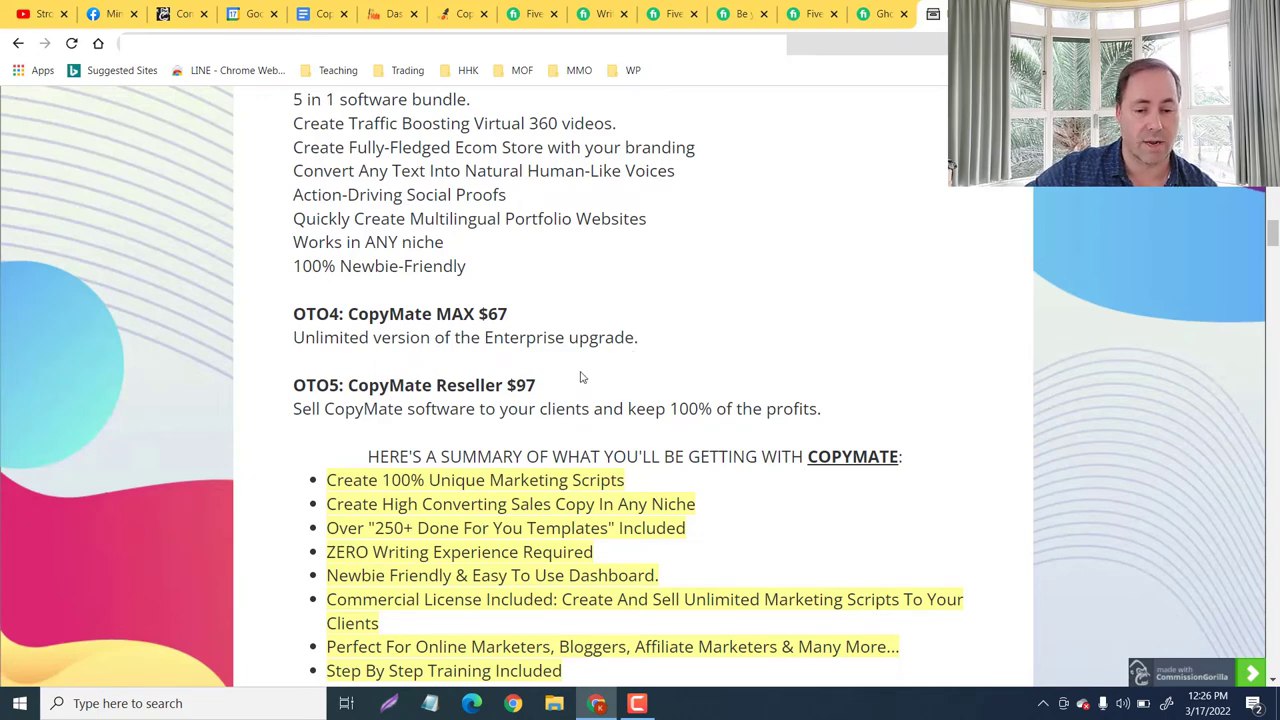
pyautogui.scroll(-1, 350, 313)
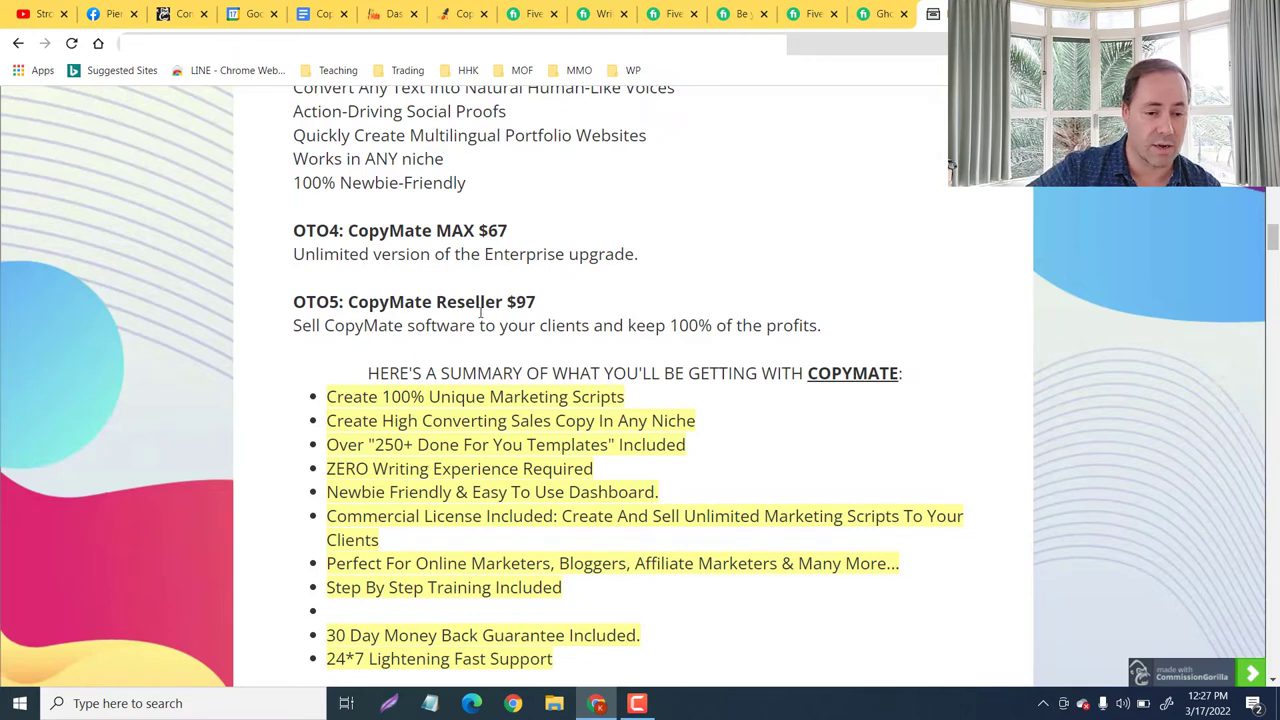
# Go back over the funnel information, comparing the CopyMate front end with the OTO1 PRO and OTO3 Enterprise upgrades.
pyautogui.scroll(5, 480, 313)
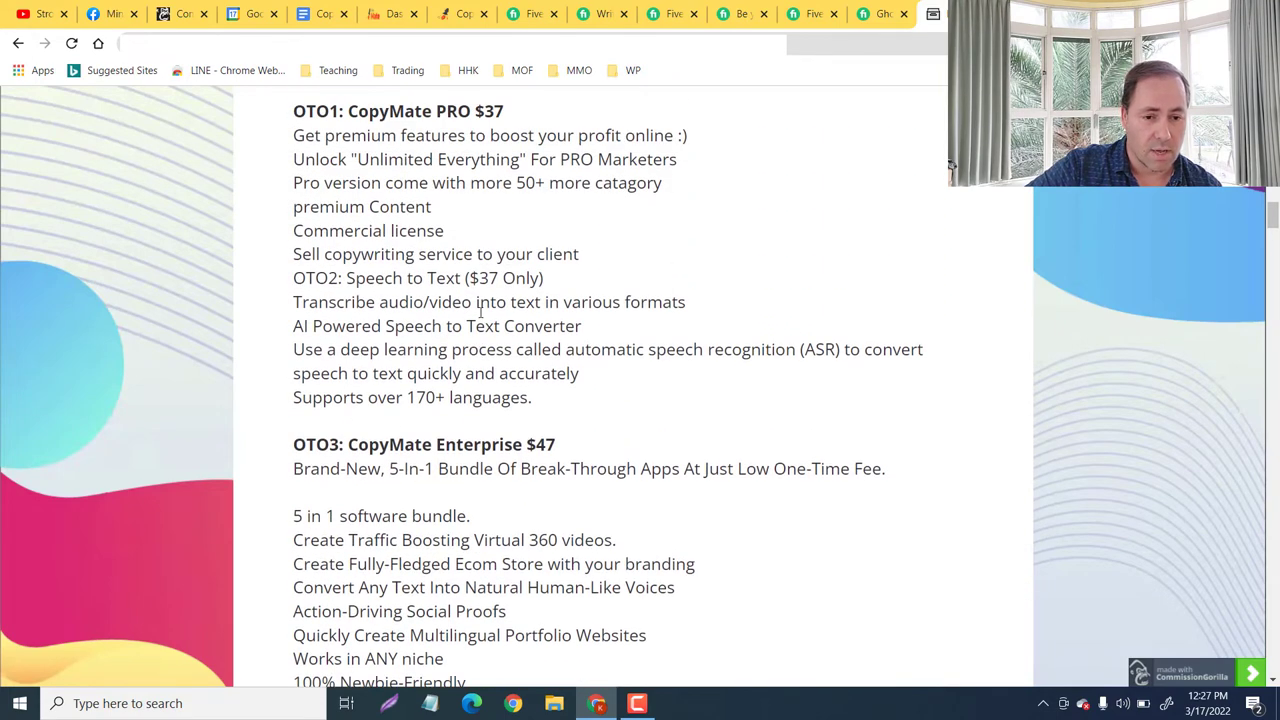
pyautogui.scroll(3, 480, 313)
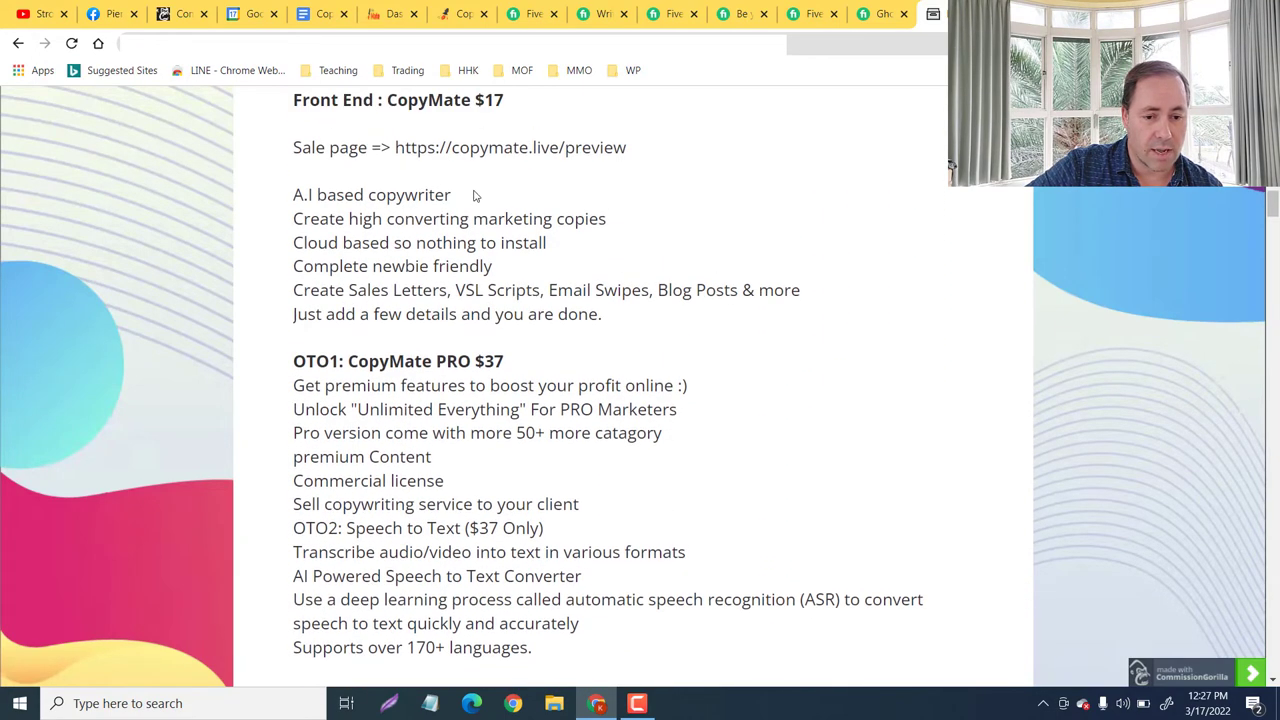
pyautogui.scroll(-1, 475, 366)
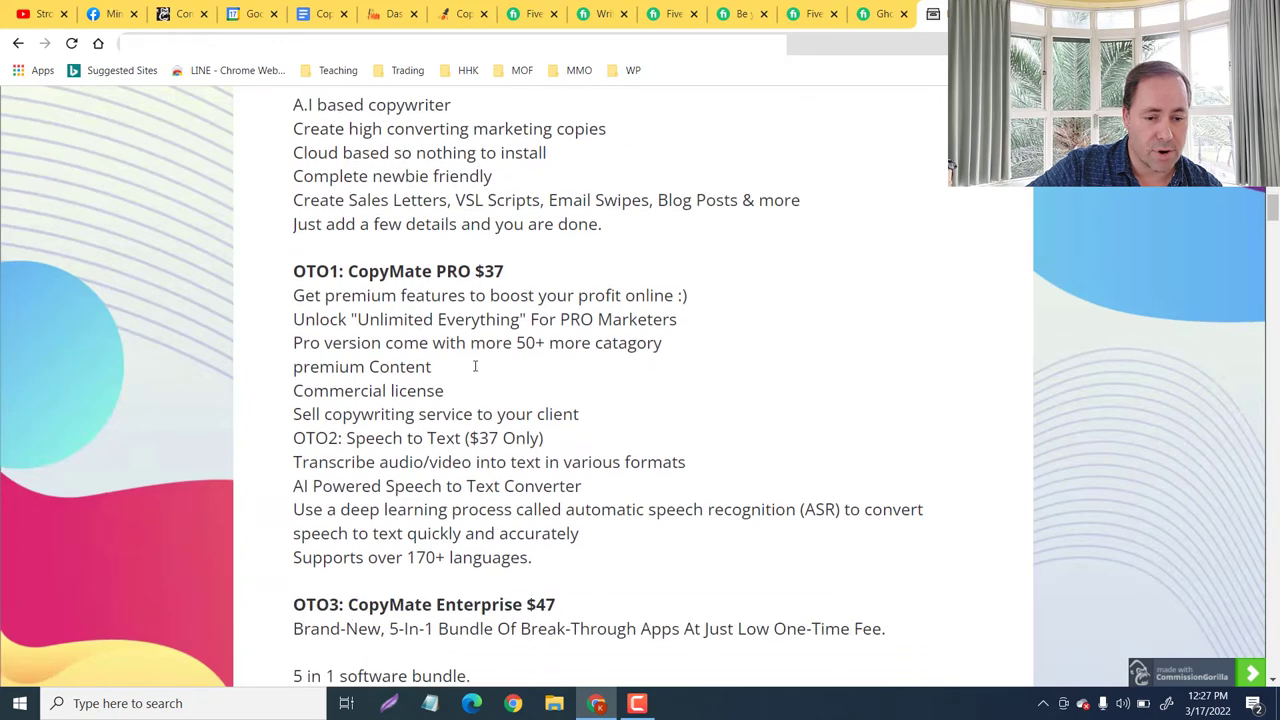
pyautogui.scroll(-3, 475, 366)
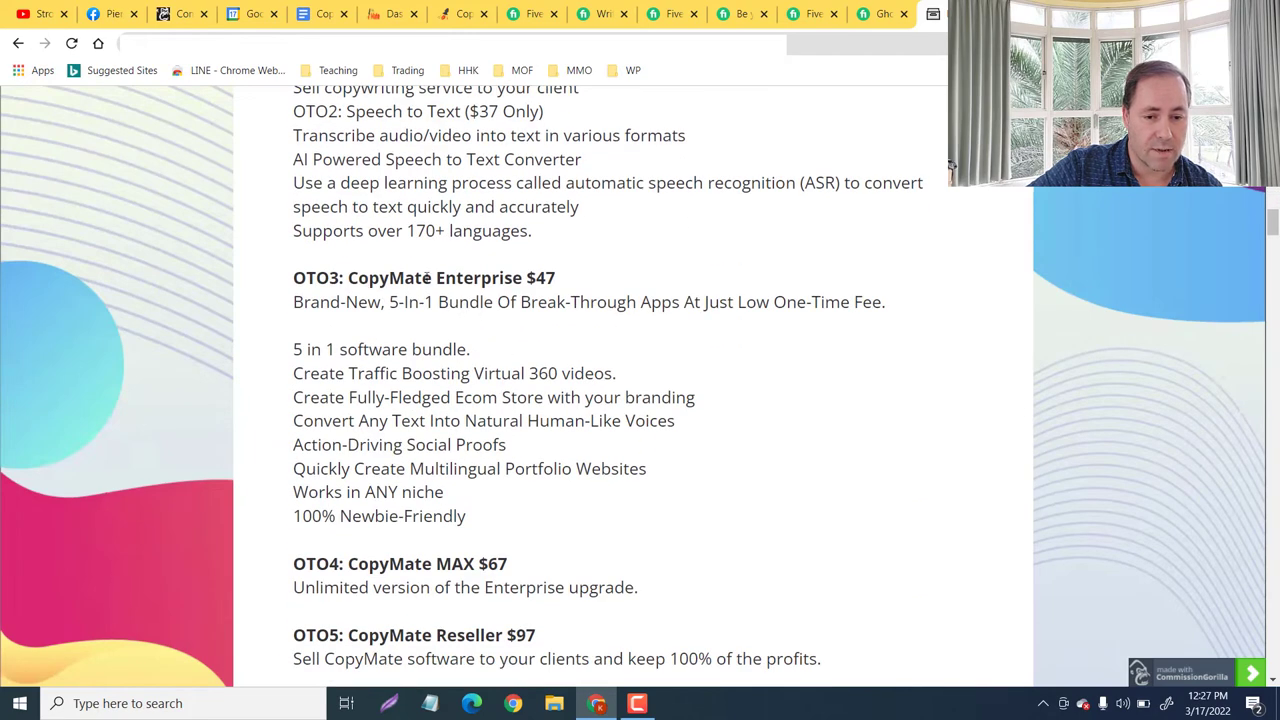
pyautogui.scroll(2, 548, 285)
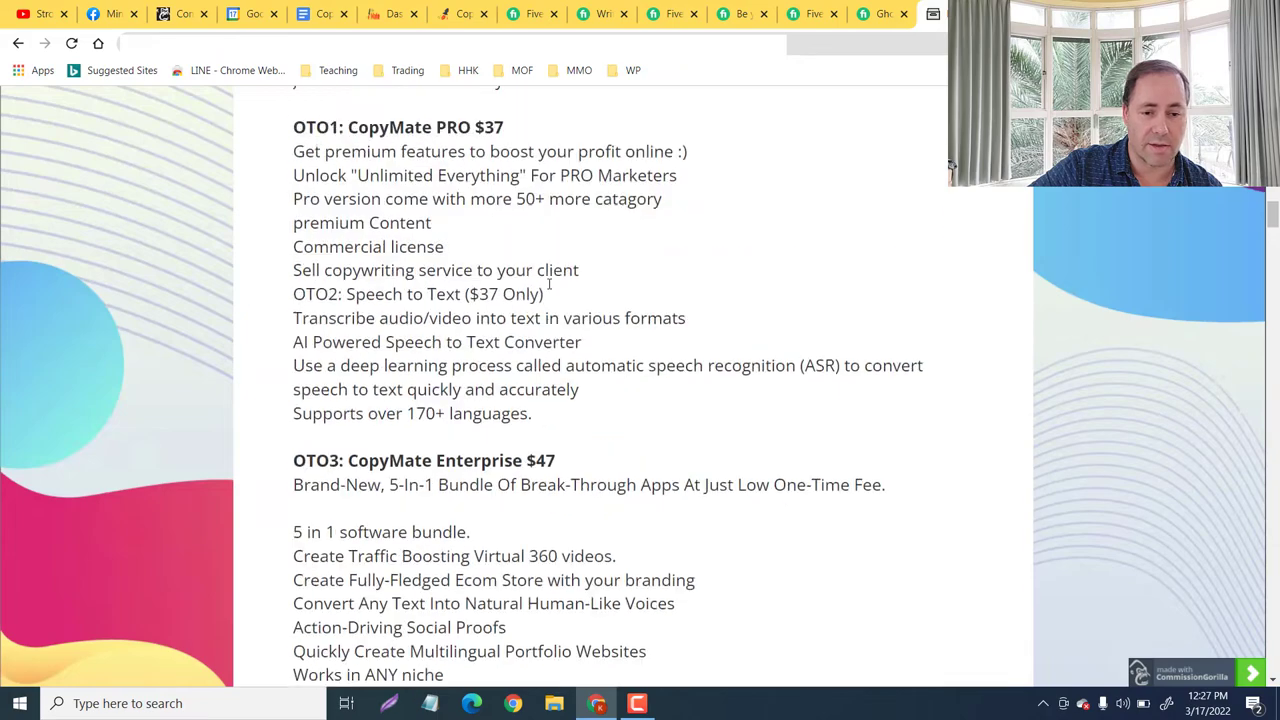
pyautogui.scroll(2, 548, 285)
pyautogui.scroll(1, 548, 285)
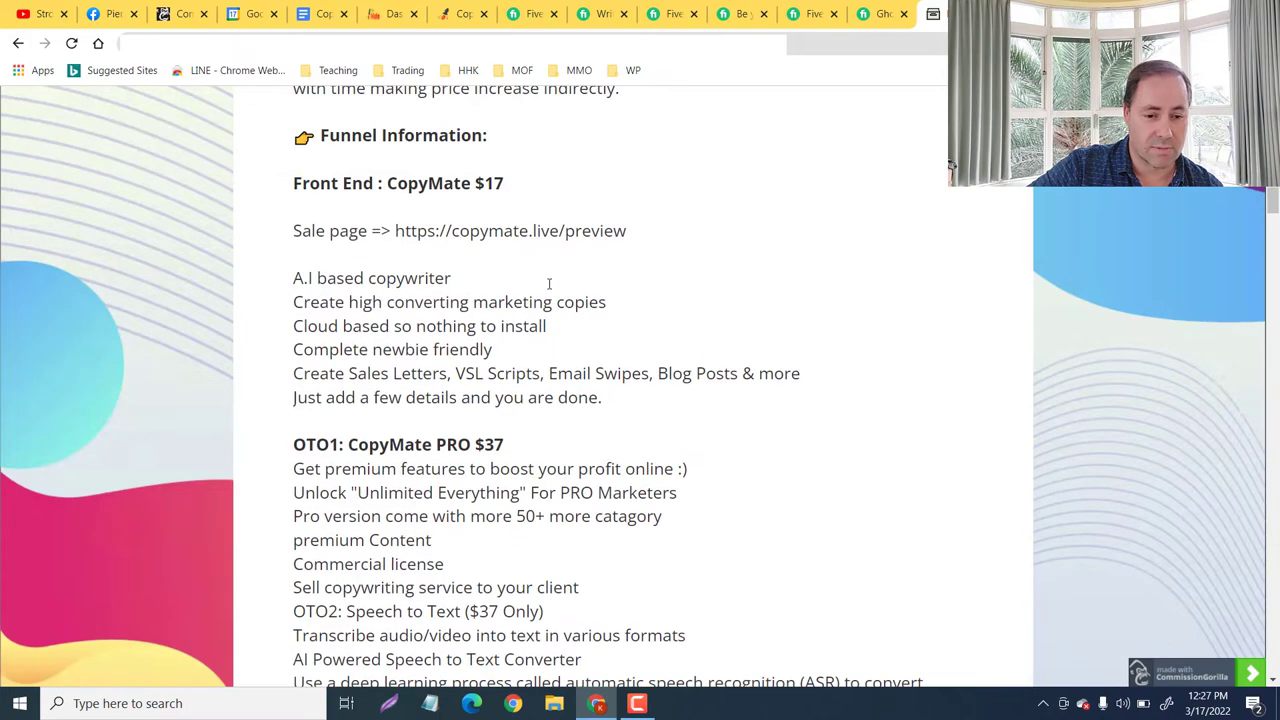
# Highlight the "OTO2: Speech to Text ($37 Only)" line in the funnel information, then clear the highlight.
pyautogui.scroll(-2, 549, 284)
pyautogui.scroll(-2, 283, 260)
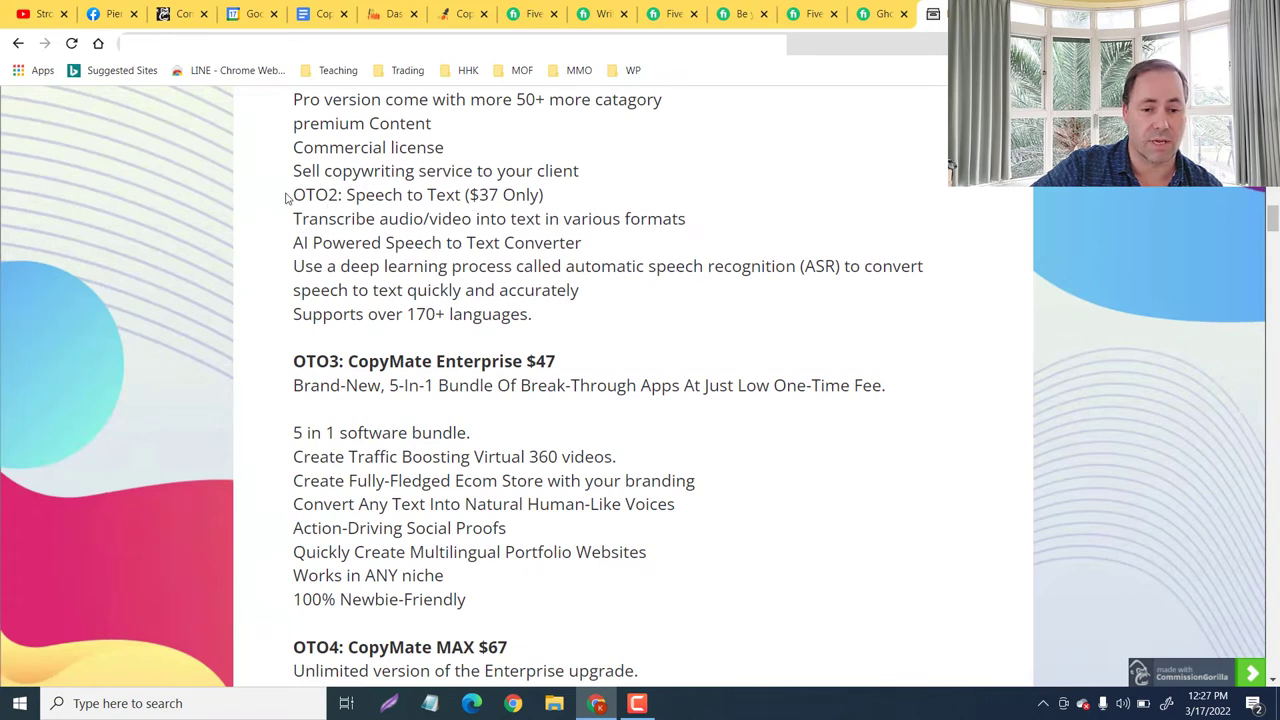
pyautogui.moveTo(286, 198); pyautogui.dragTo(570, 197)
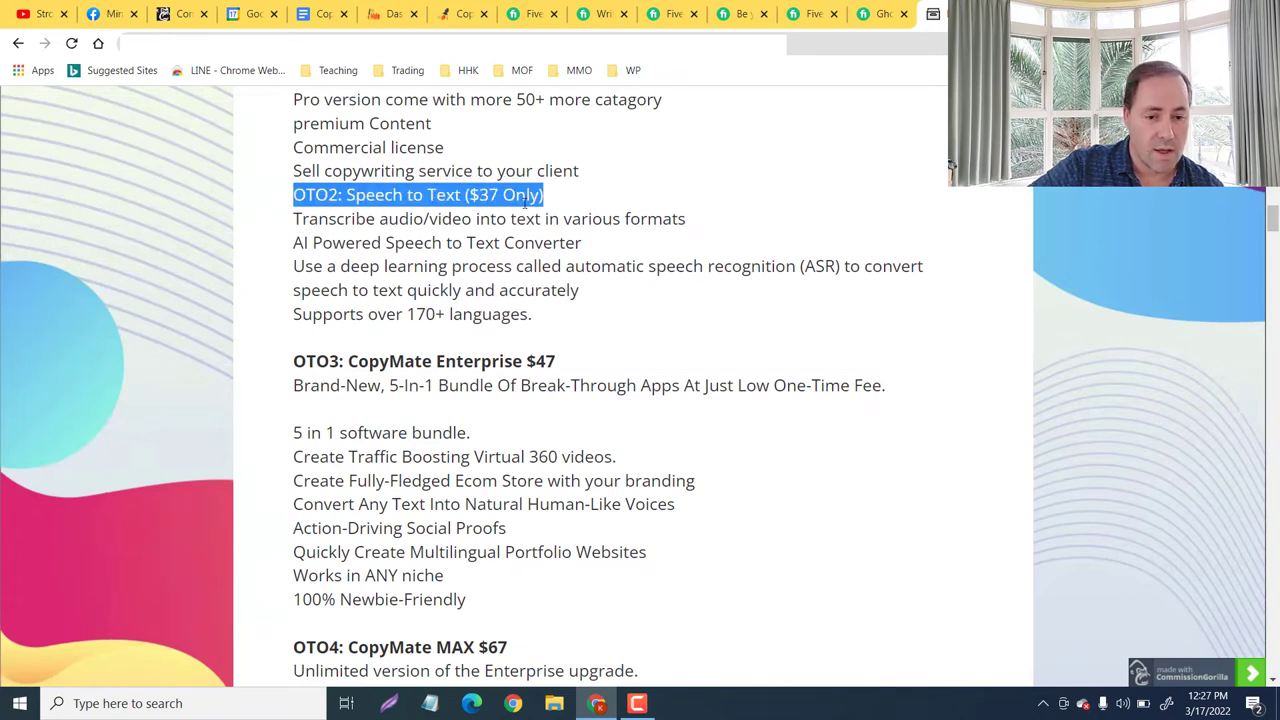
pyautogui.click(594, 178)
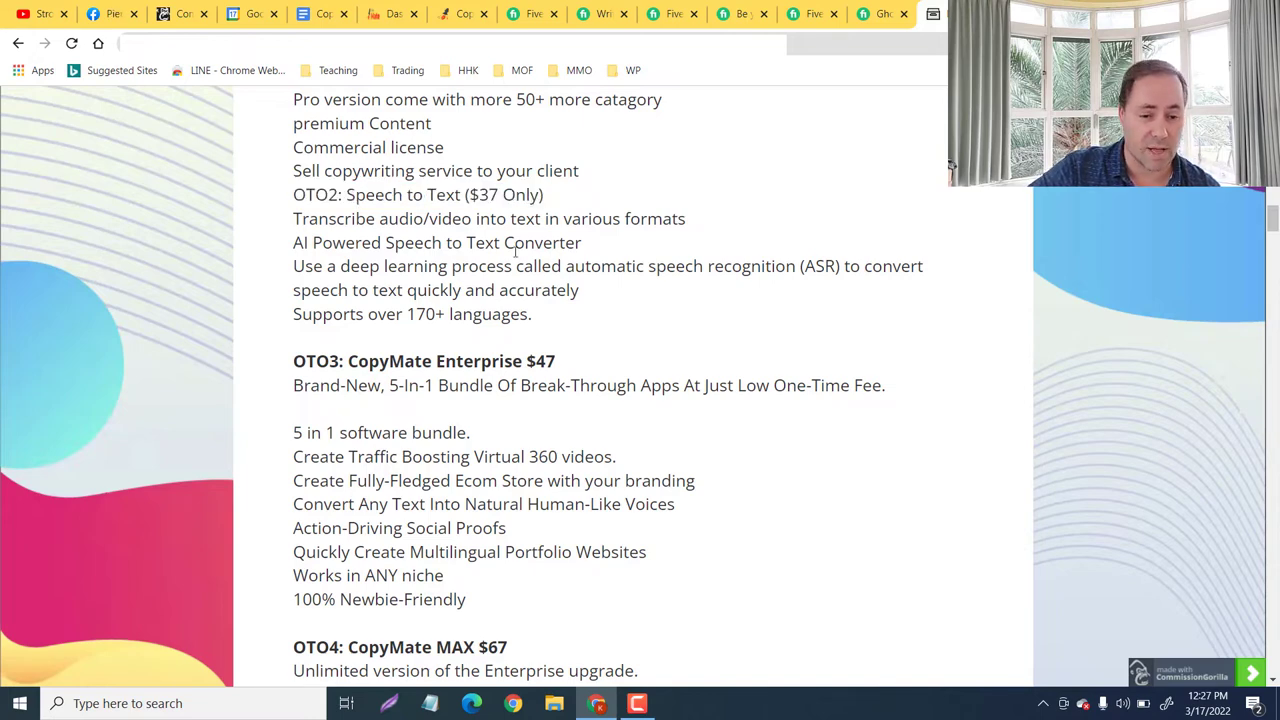
# View the summary of what CopyMate includes, recheck the front-end offer and continue to the Copy Mate Demo Video.
pyautogui.scroll(-1, 513, 253)
pyautogui.scroll(-5, 513, 253)
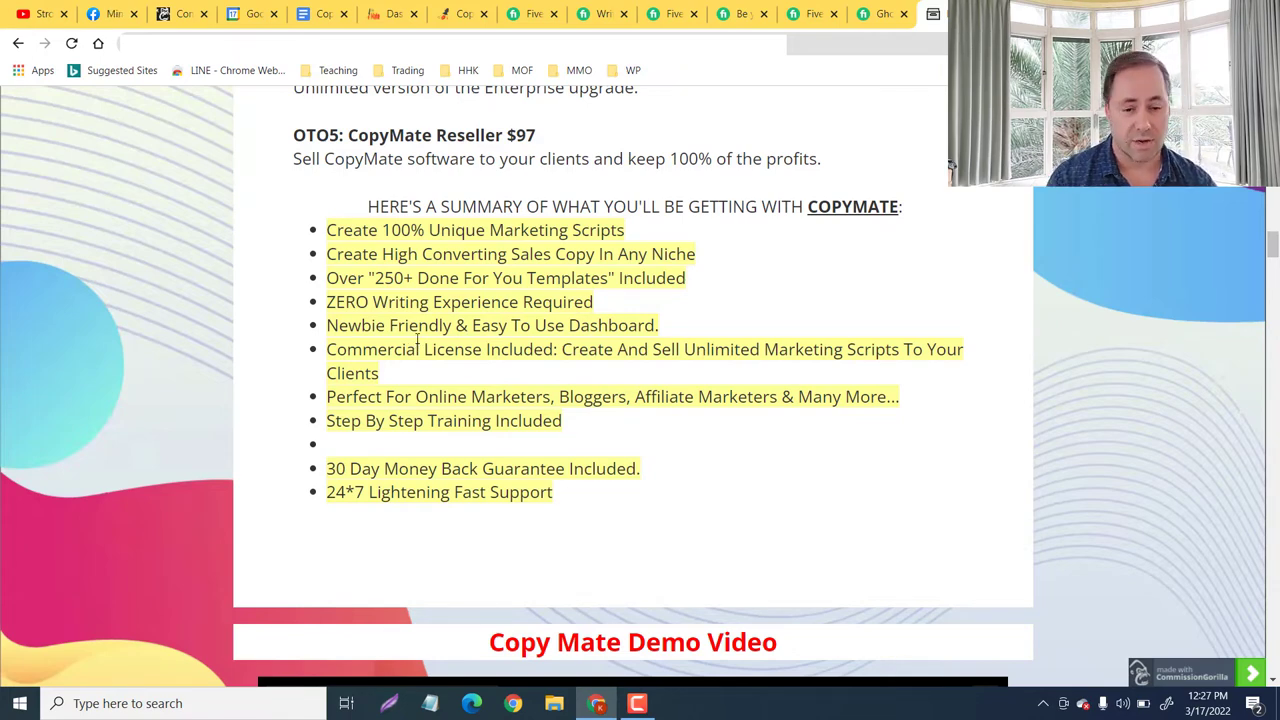
pyautogui.scroll(9, 417, 343)
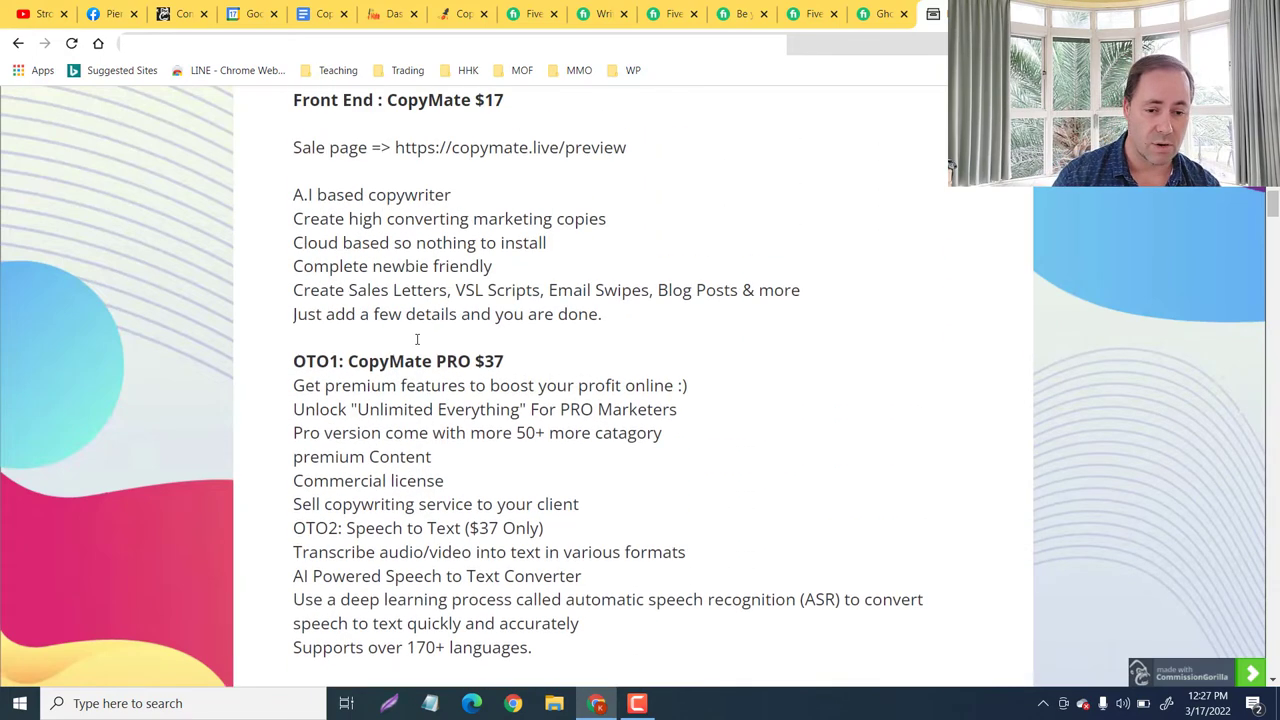
pyautogui.scroll(-6, 417, 343)
pyautogui.scroll(-9, 417, 343)
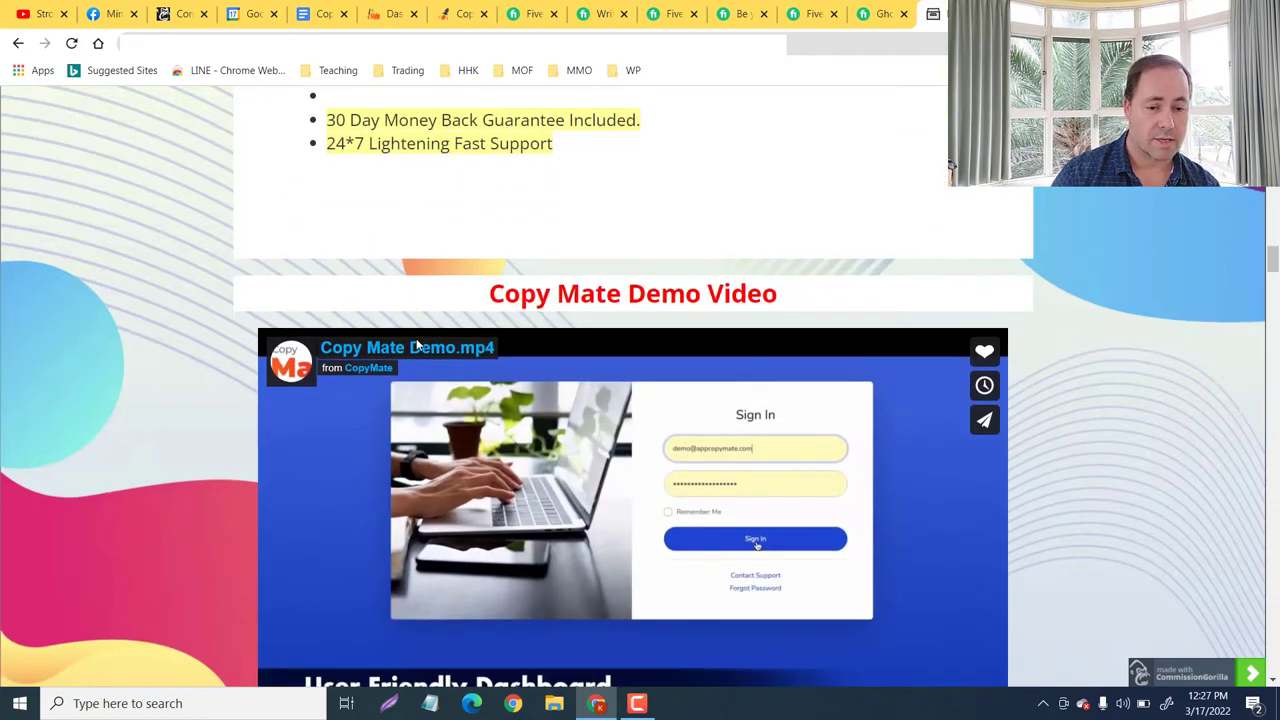
# View the first three bonus tutorials, covering email list building, money-making headlines and the Nova FE/OTO 1-4 hack.
pyautogui.scroll(-3, 519, 362)
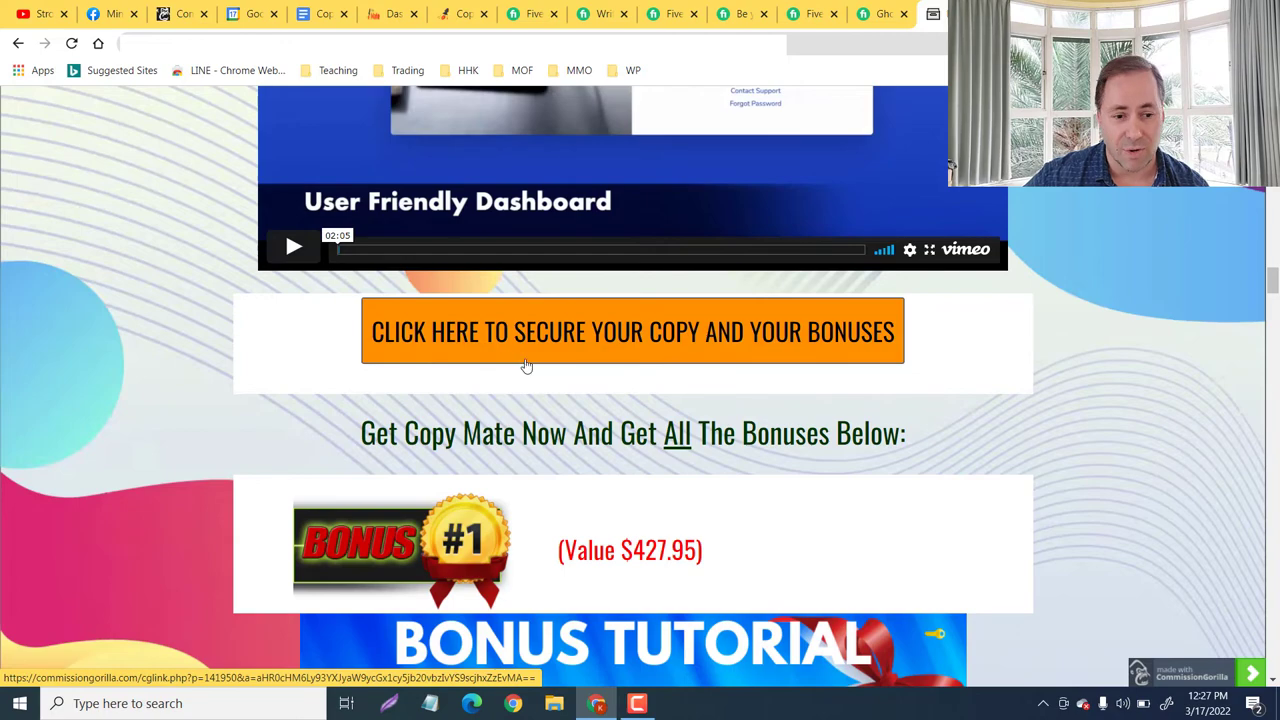
pyautogui.scroll(-3, 523, 366)
pyautogui.scroll(-4, 756, 364)
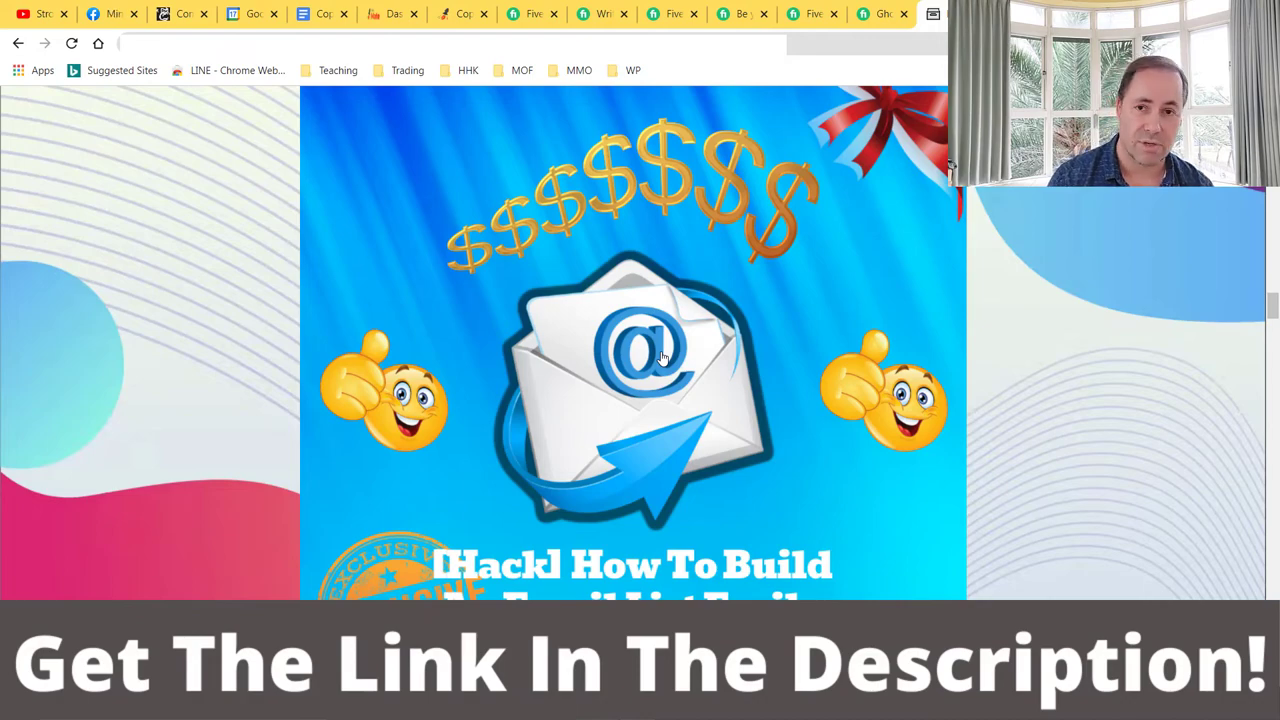
pyautogui.scroll(-9, 662, 357)
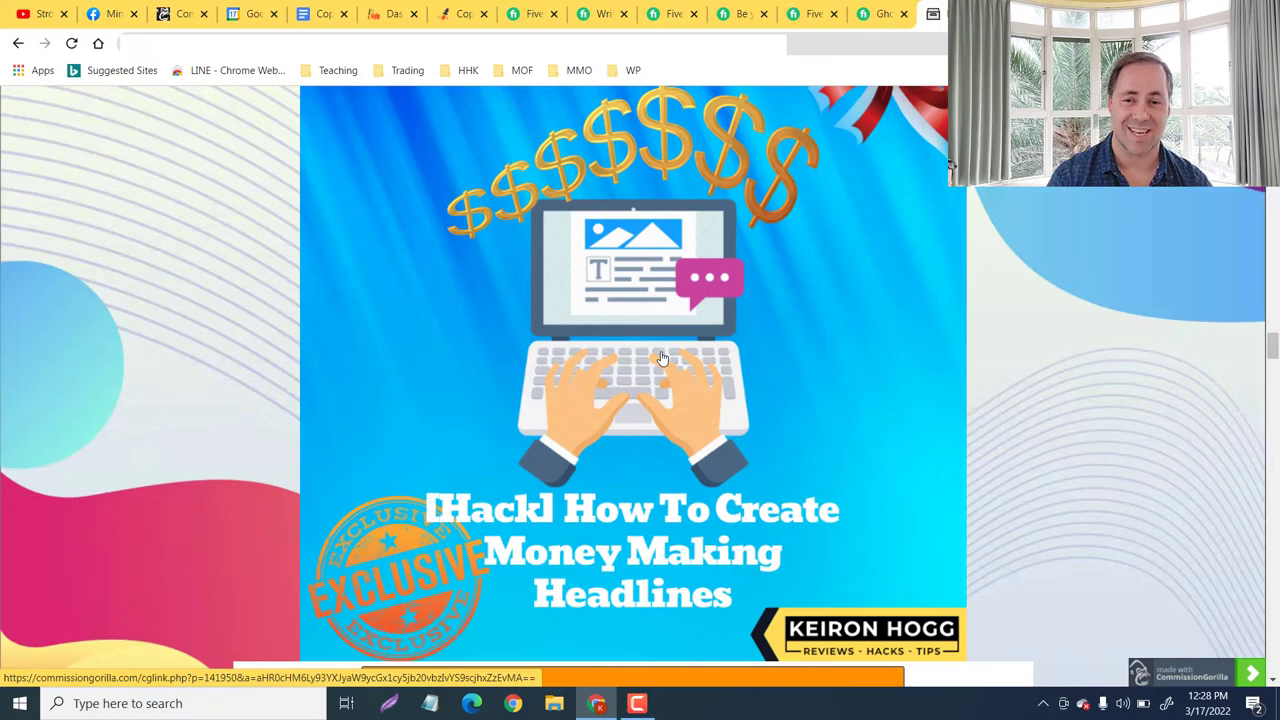
pyautogui.scroll(-10, 661, 358)
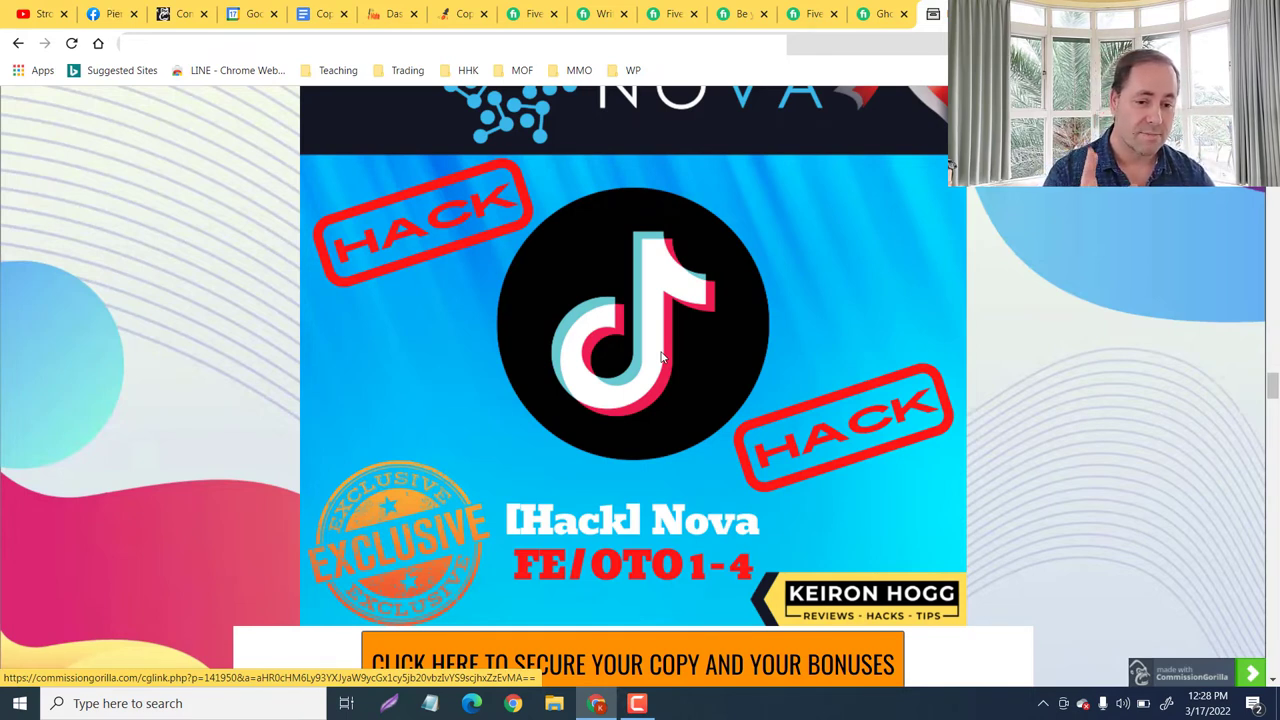
pyautogui.scroll(-1, 661, 357)
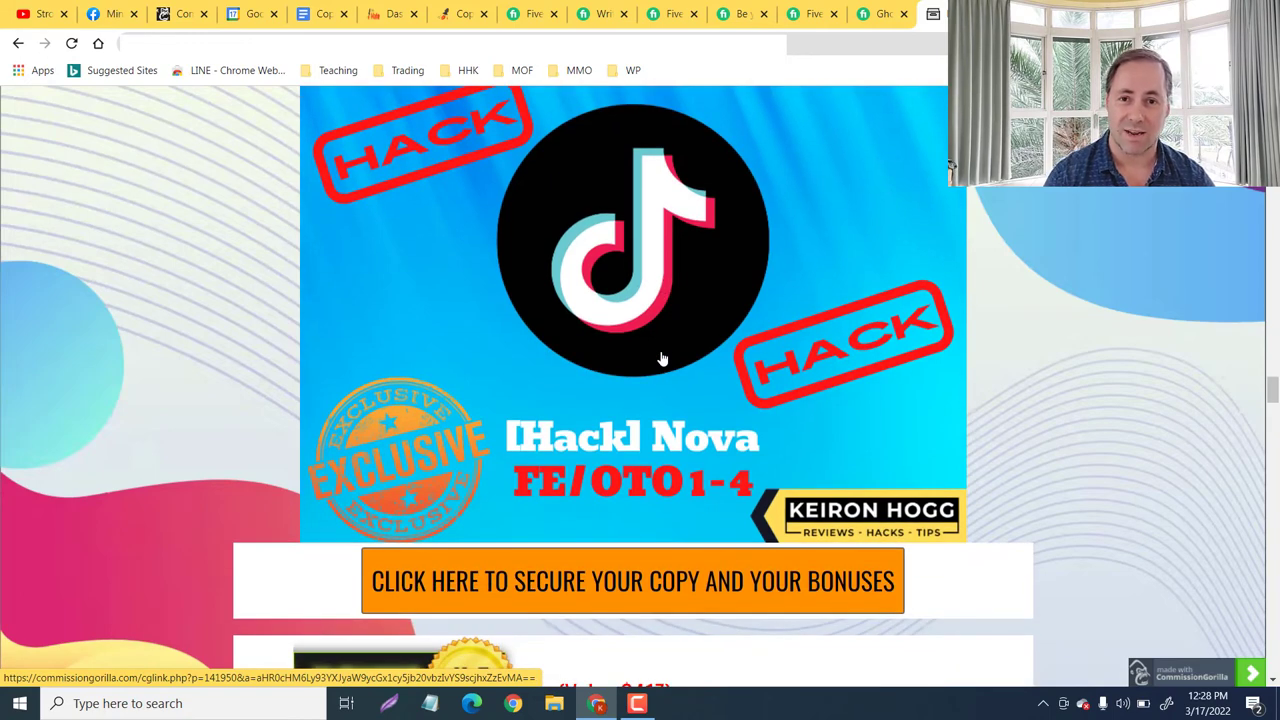
pyautogui.scroll(-1, 661, 357)
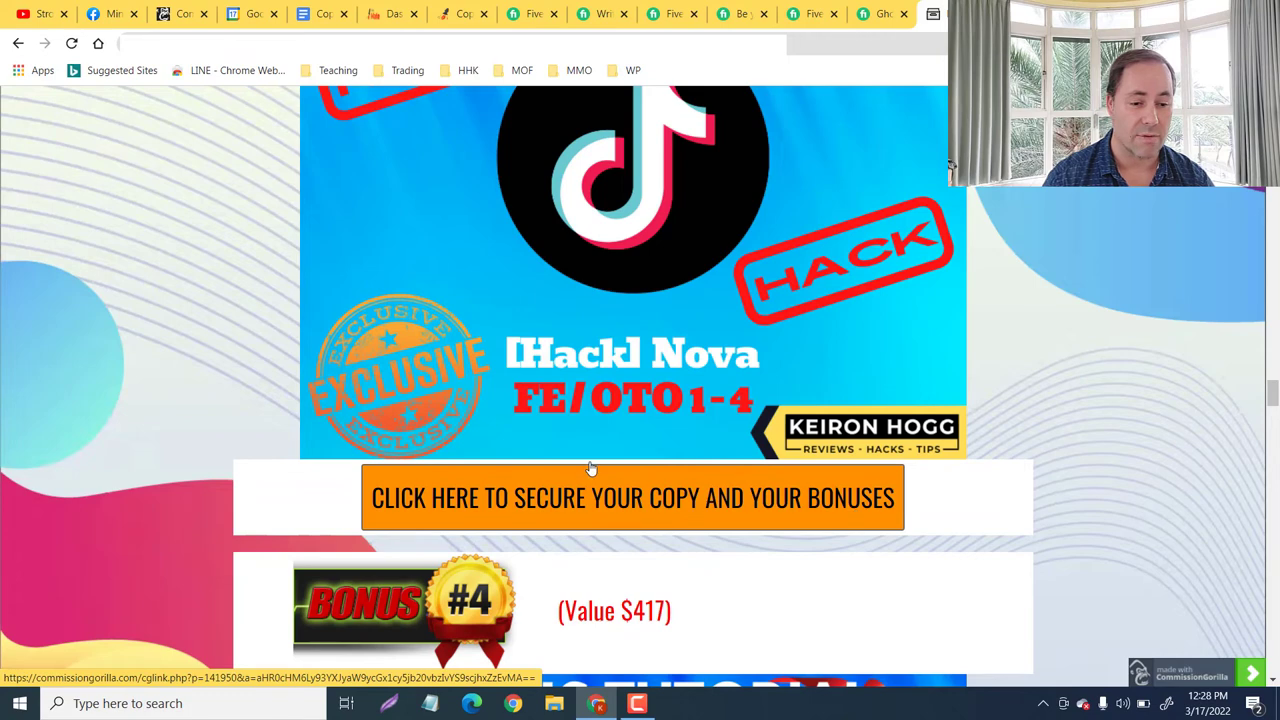
# View the bonus tutorials from Profit Launcher FE through Profit Ranker, Latitude and 3-in-1 Software Email Builder to All Vendor Bonuses.
pyautogui.scroll(-7, 591, 468)
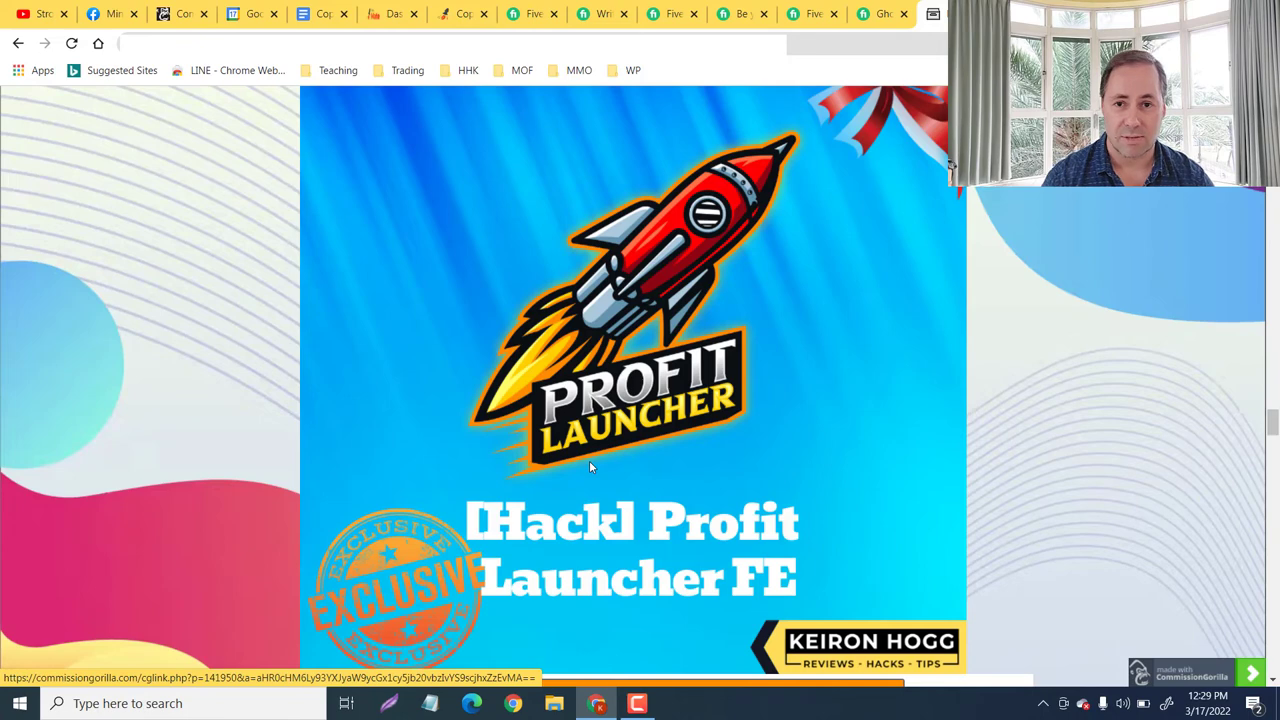
pyautogui.scroll(-2, 687, 405)
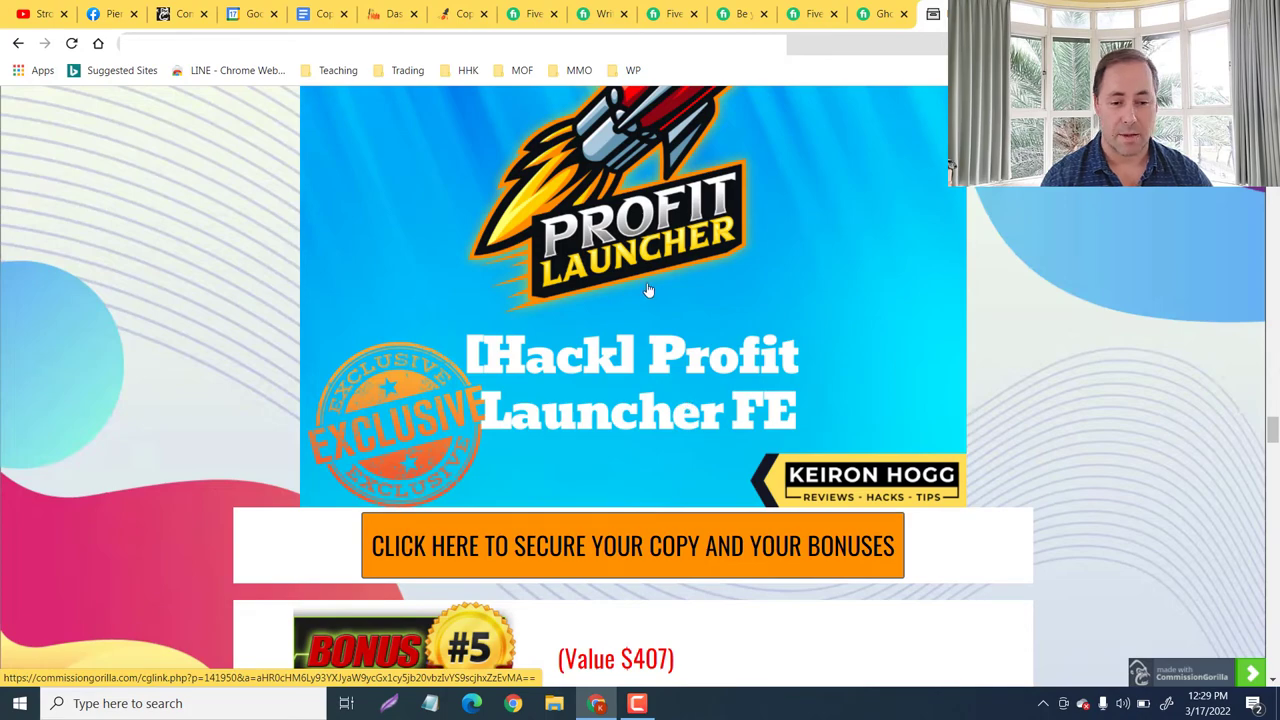
pyautogui.scroll(-8, 647, 290)
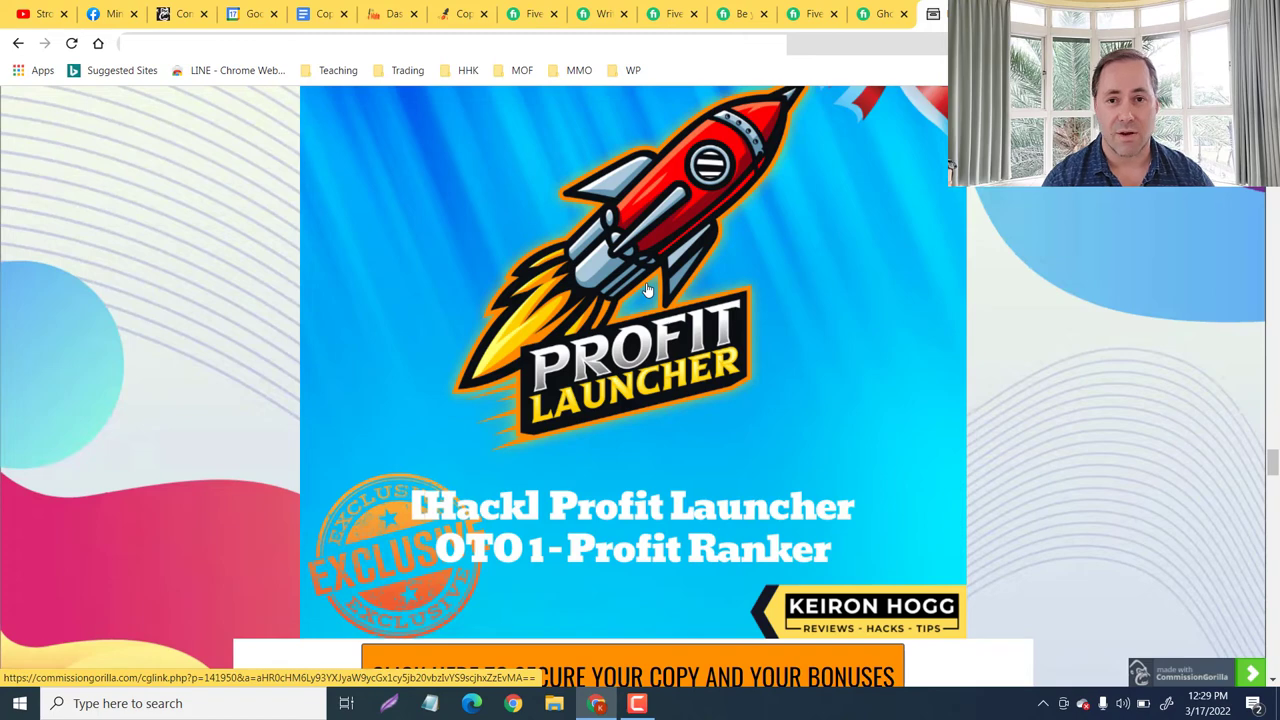
pyautogui.scroll(-8, 647, 290)
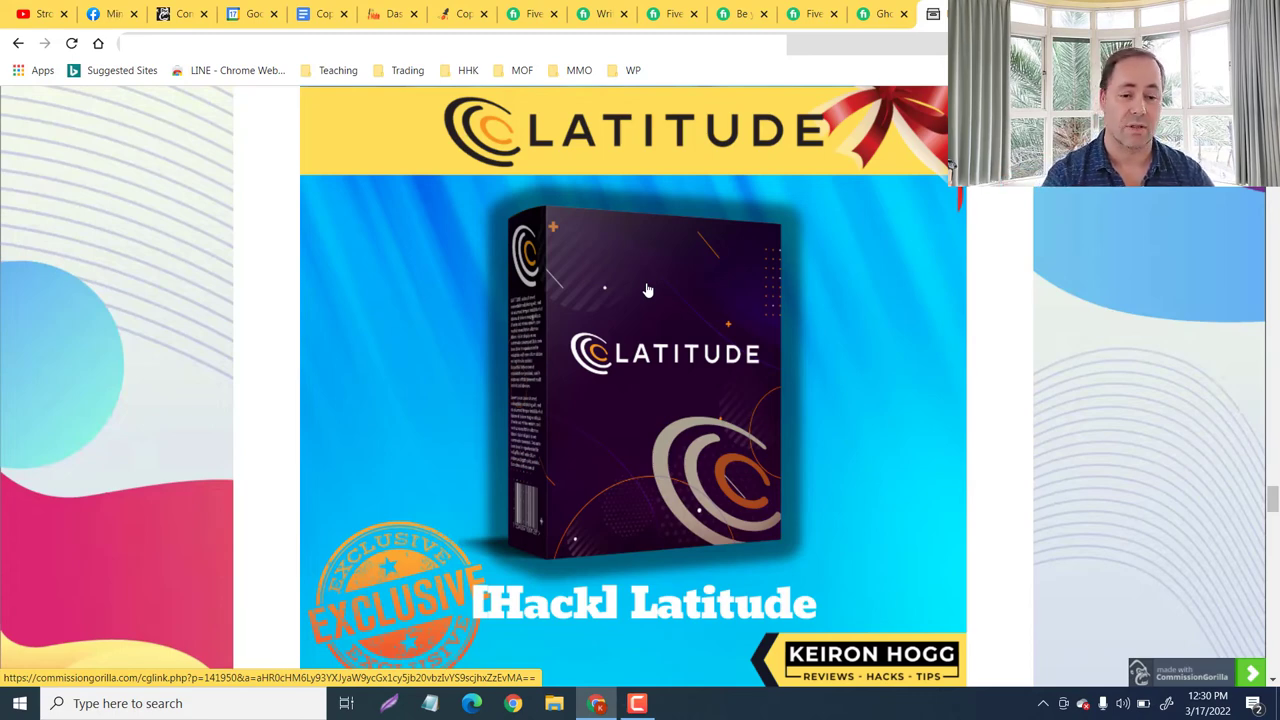
pyautogui.scroll(-9, 647, 290)
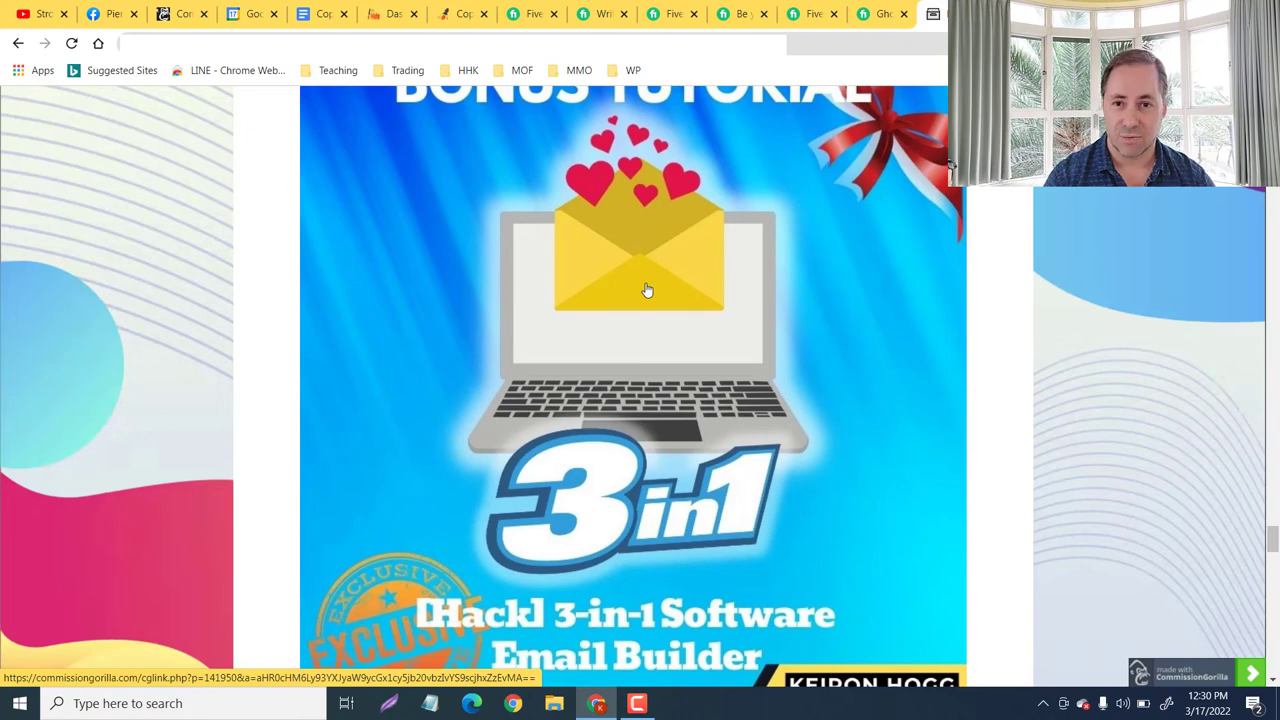
pyautogui.scroll(-8, 647, 290)
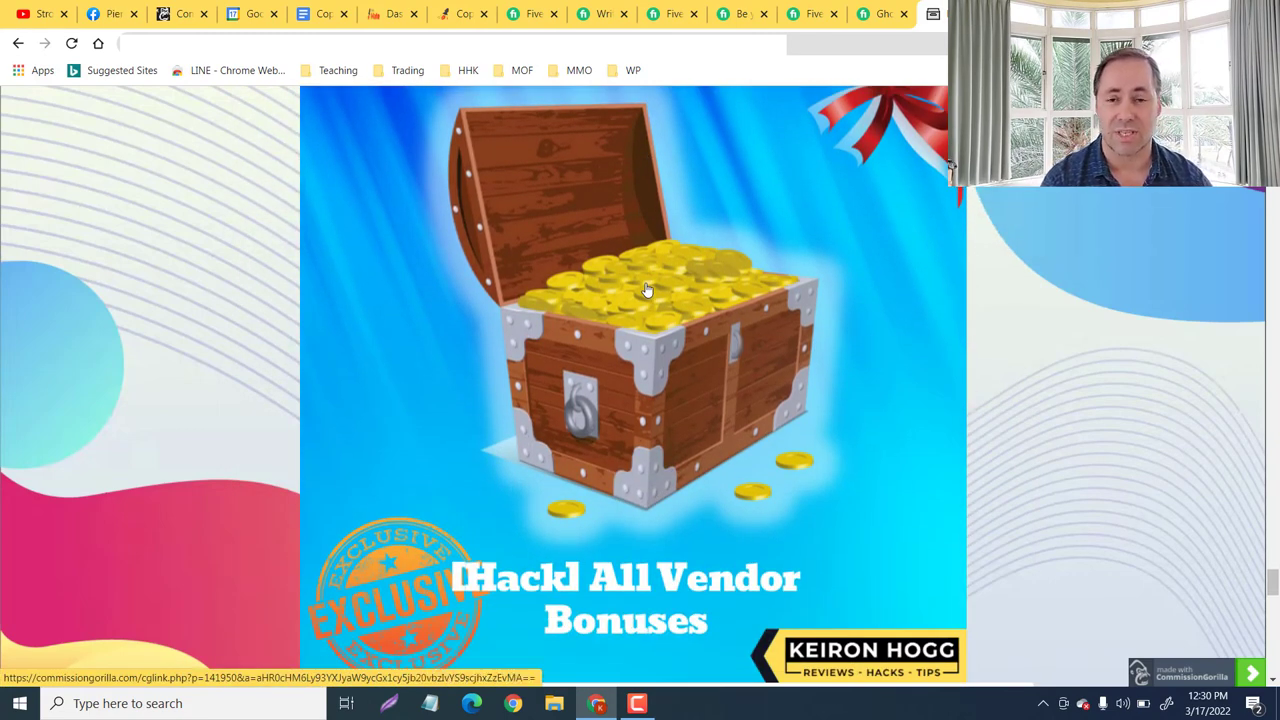
# View the bonus page's countdown timer, the Warrior+Plus bonus delivery instructions and the closing thank-you section.
pyautogui.scroll(-9, 645, 288)
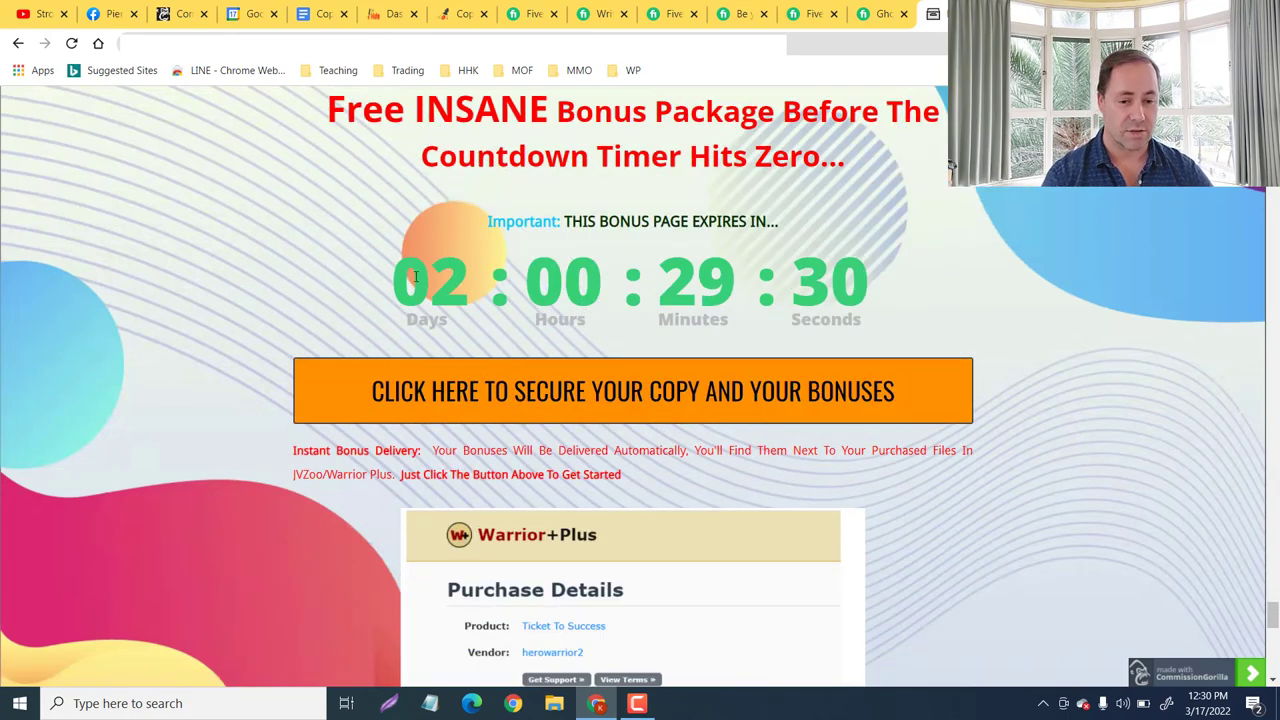
pyautogui.scroll(-1, 446, 285)
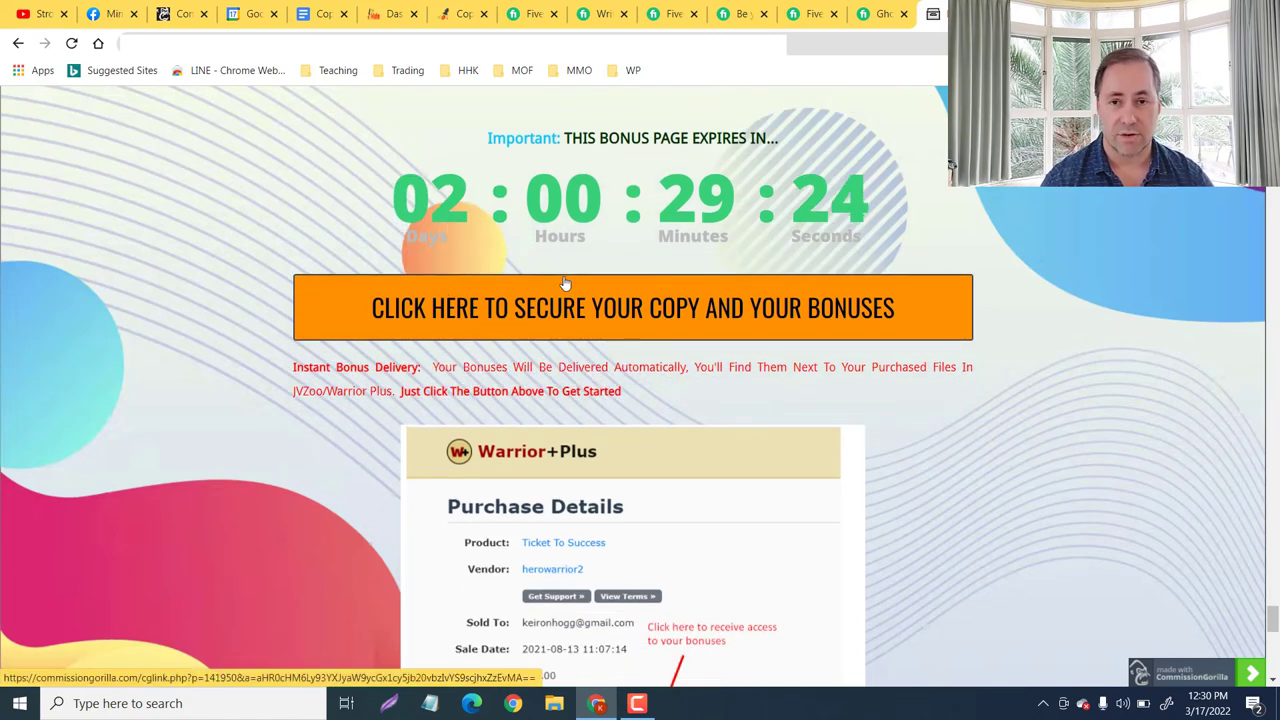
pyautogui.scroll(-6, 565, 283)
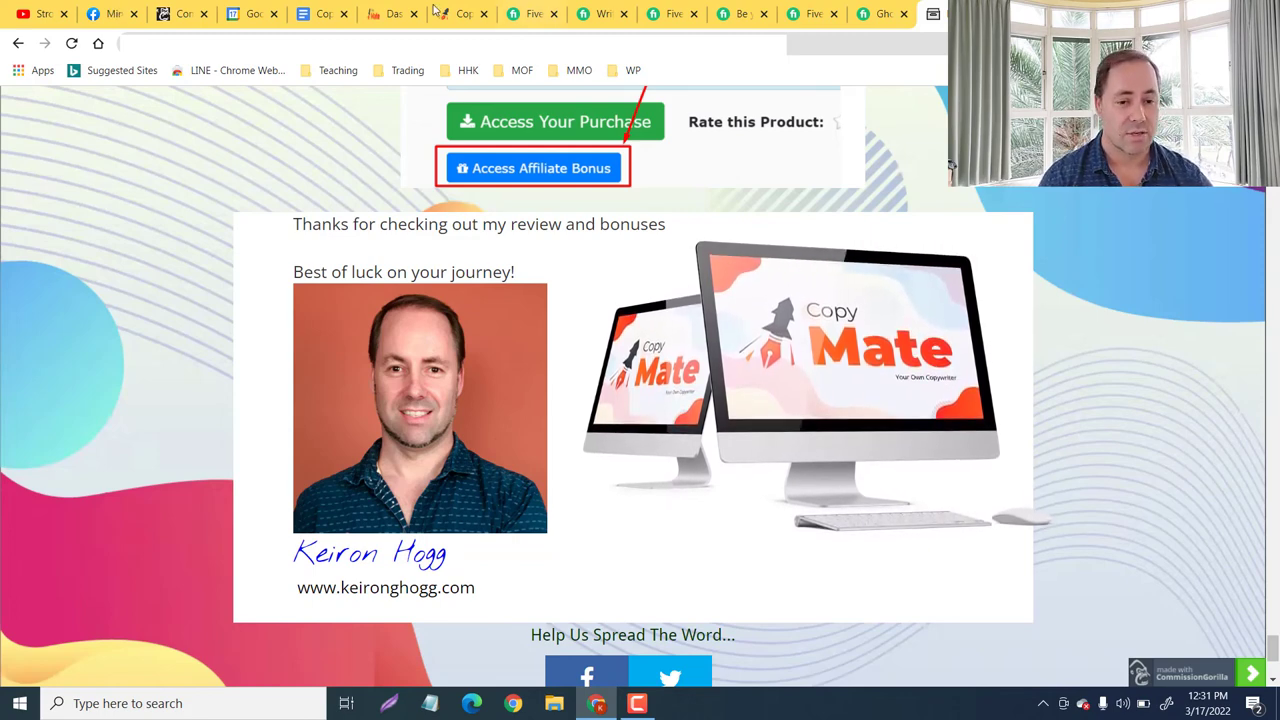
# Revisit the open Fiverr sales page, website content and article writing services, then return to the Copy Mate bonus page.
pyautogui.click(527, 17)
pyautogui.click(608, 17)
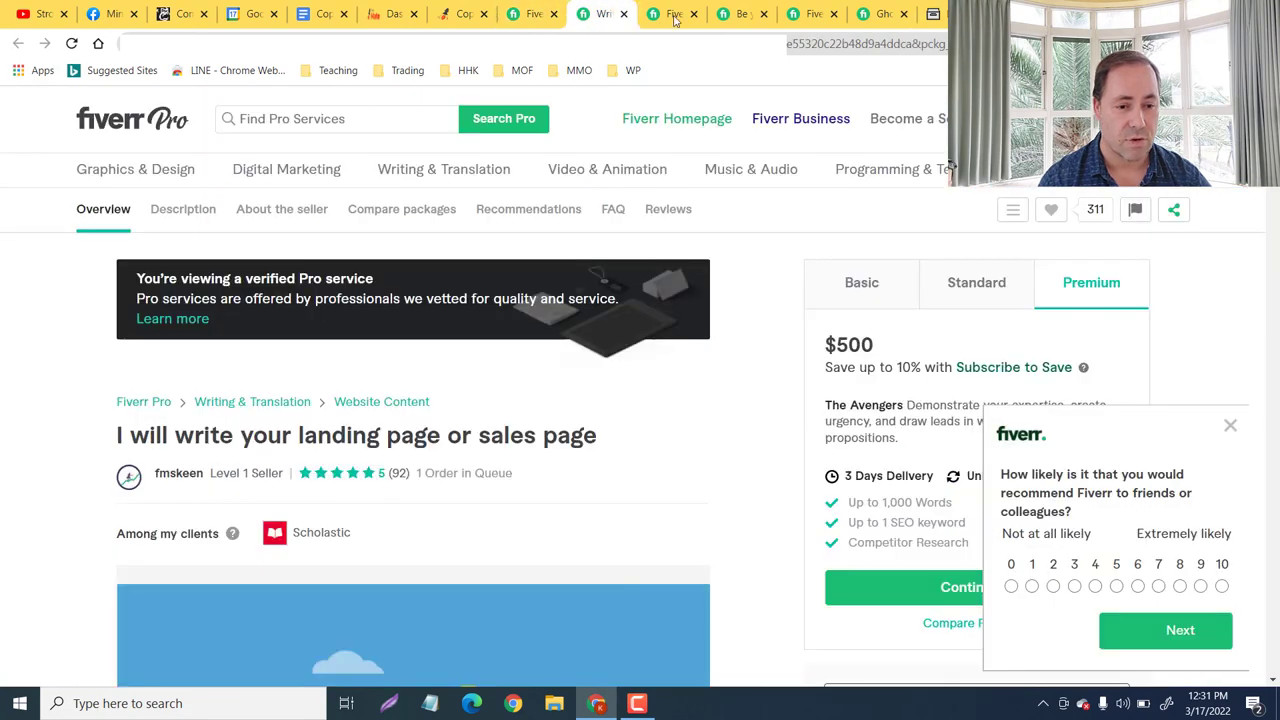
pyautogui.click(680, 17)
pyautogui.click(742, 15)
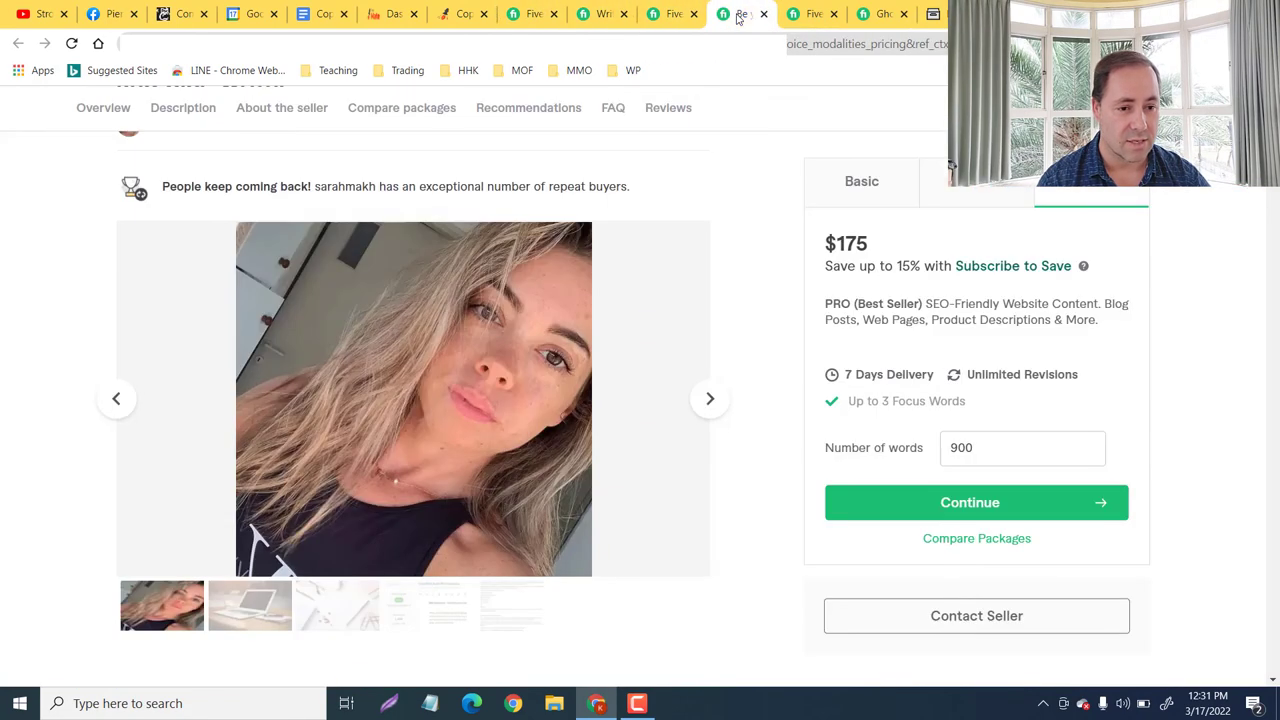
pyautogui.click(810, 15)
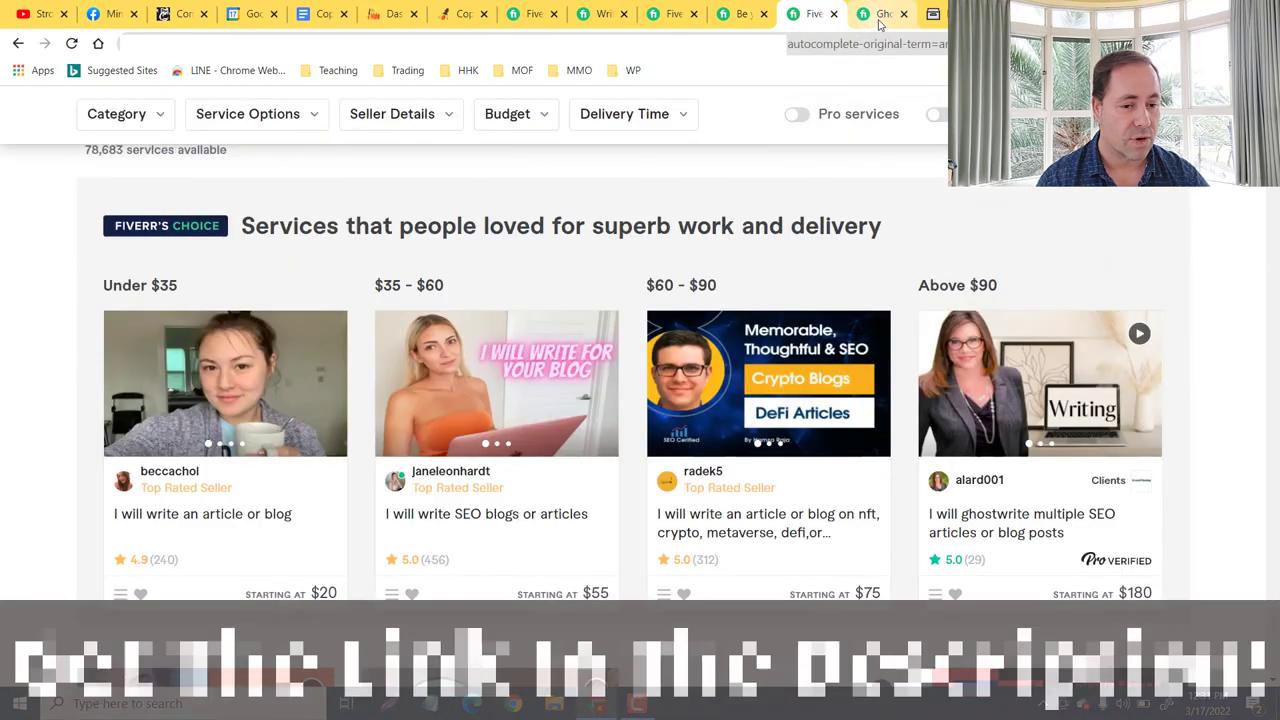
pyautogui.click(880, 16)
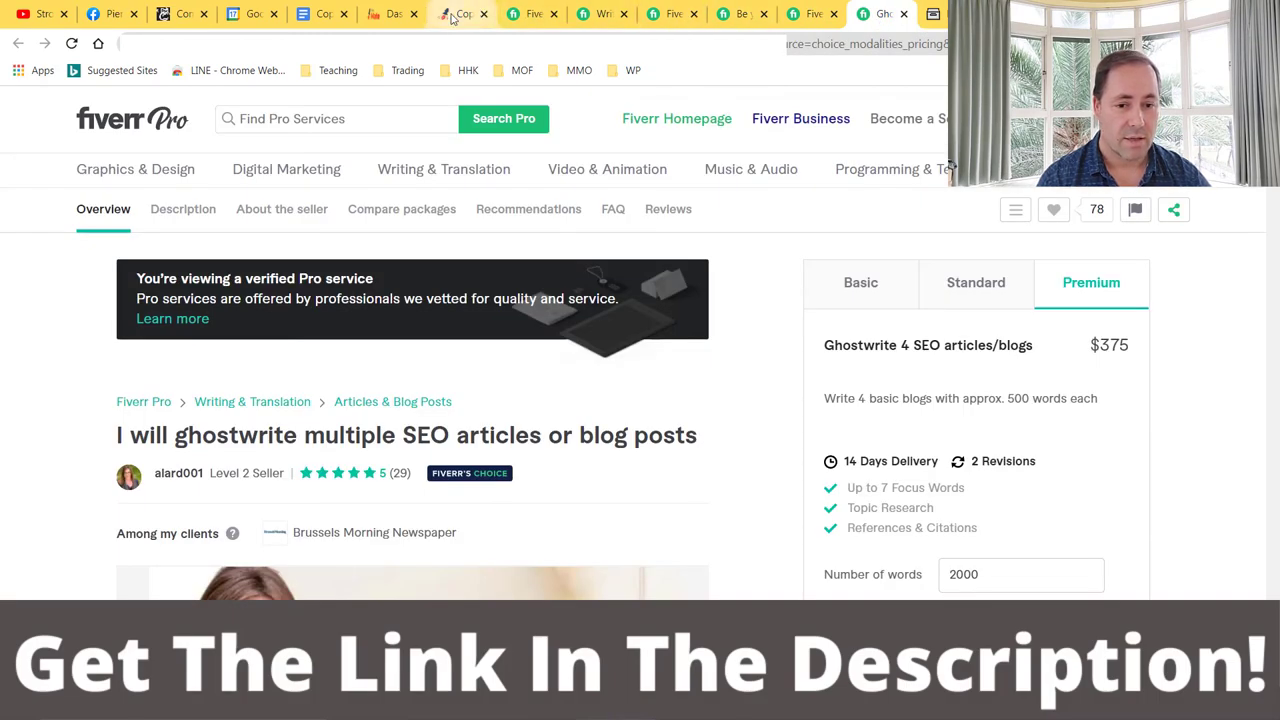
pyautogui.click(933, 14)
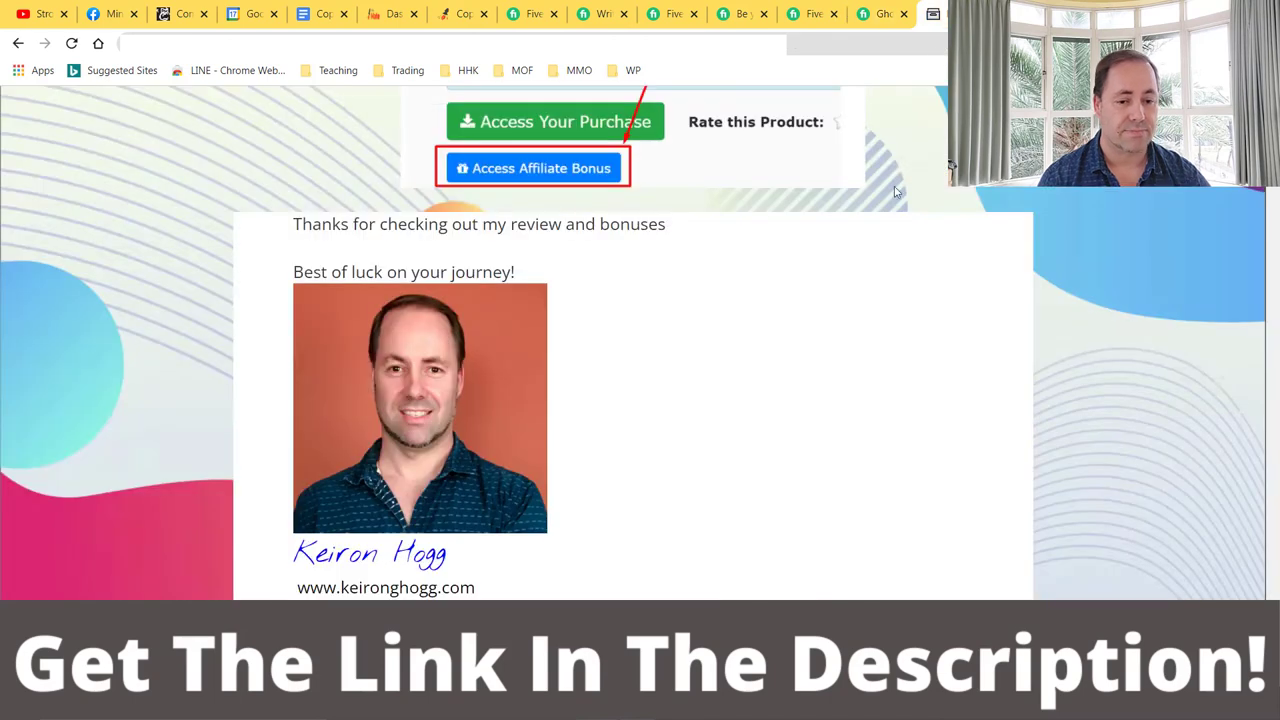